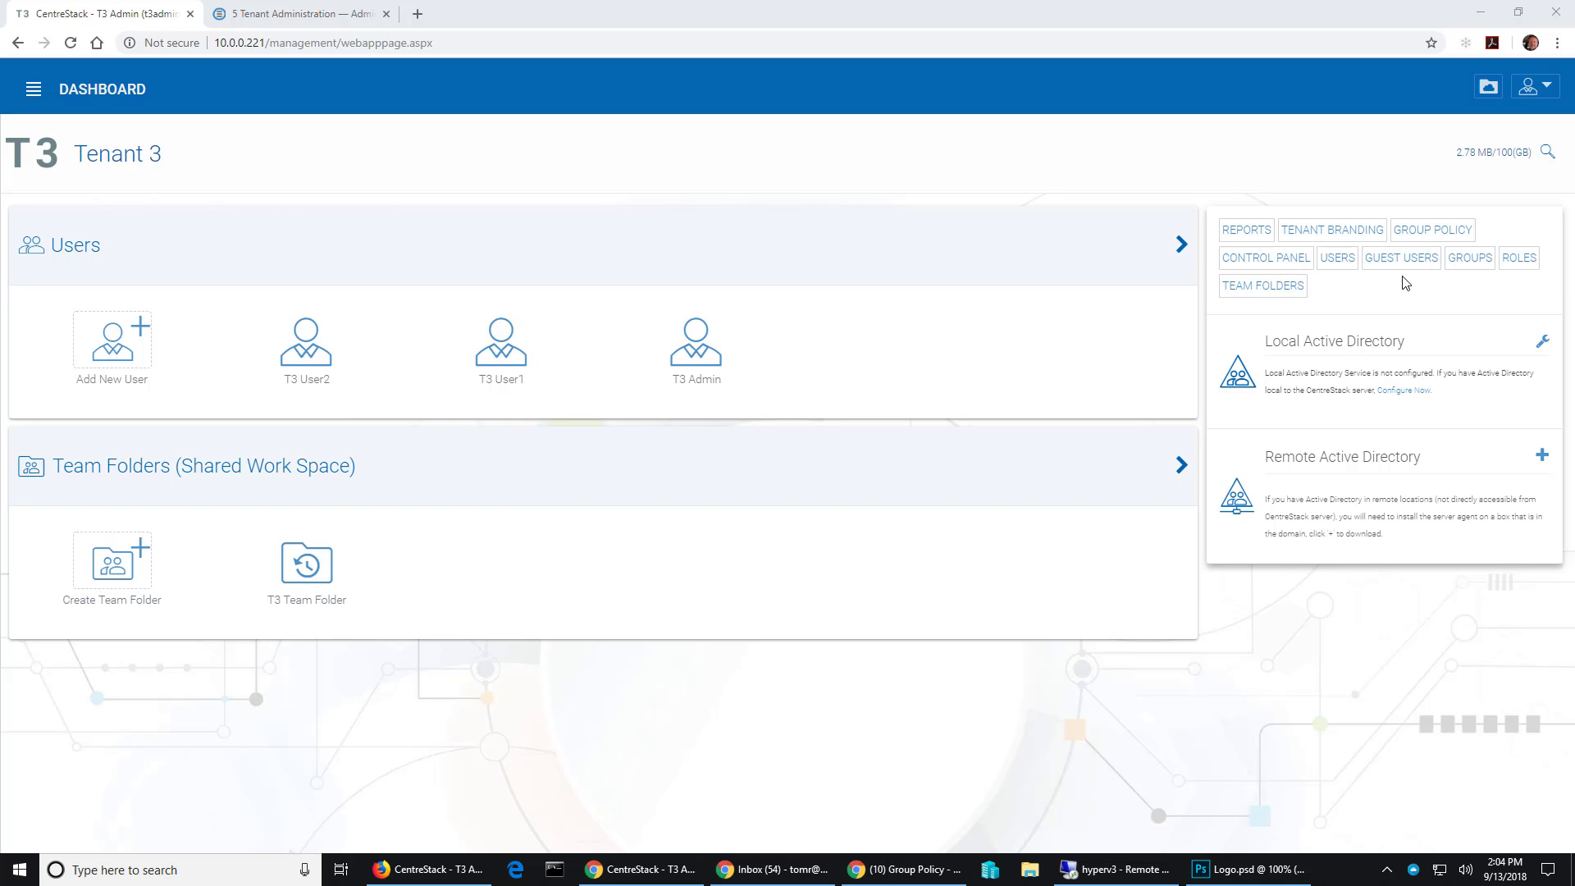
# - Open Tenant 3's Sharing group policy settings under Common Settings
pyautogui.click(1431, 237)
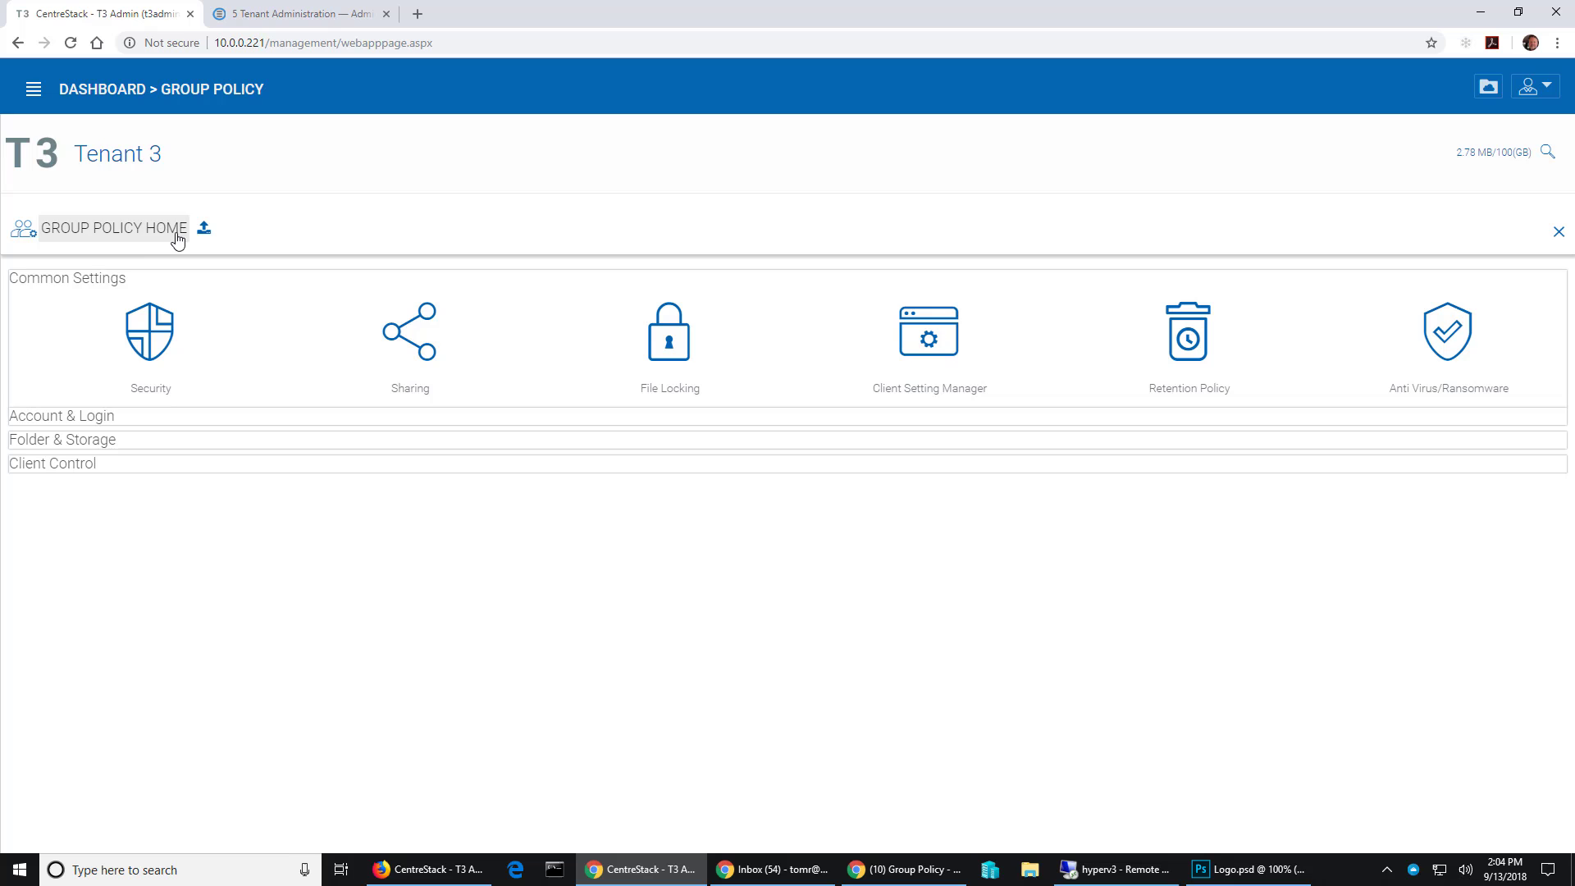
pyautogui.click(435, 361)
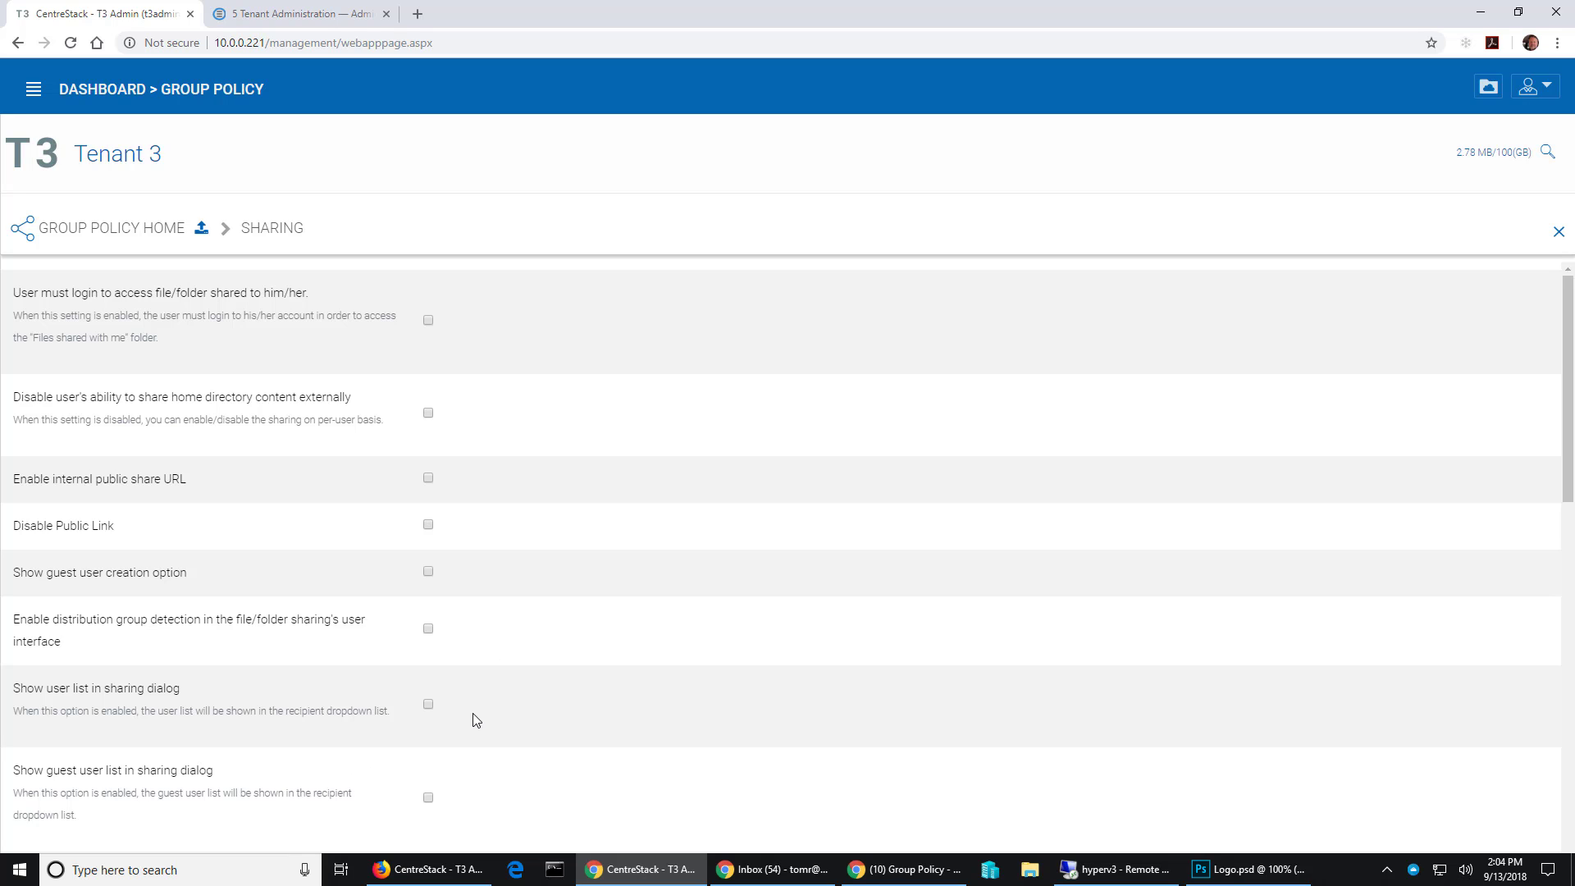
# - Try sharing the Music folder in T3 Team Folder, find no recipients listed, and cancel
pyautogui.click(139, 158)
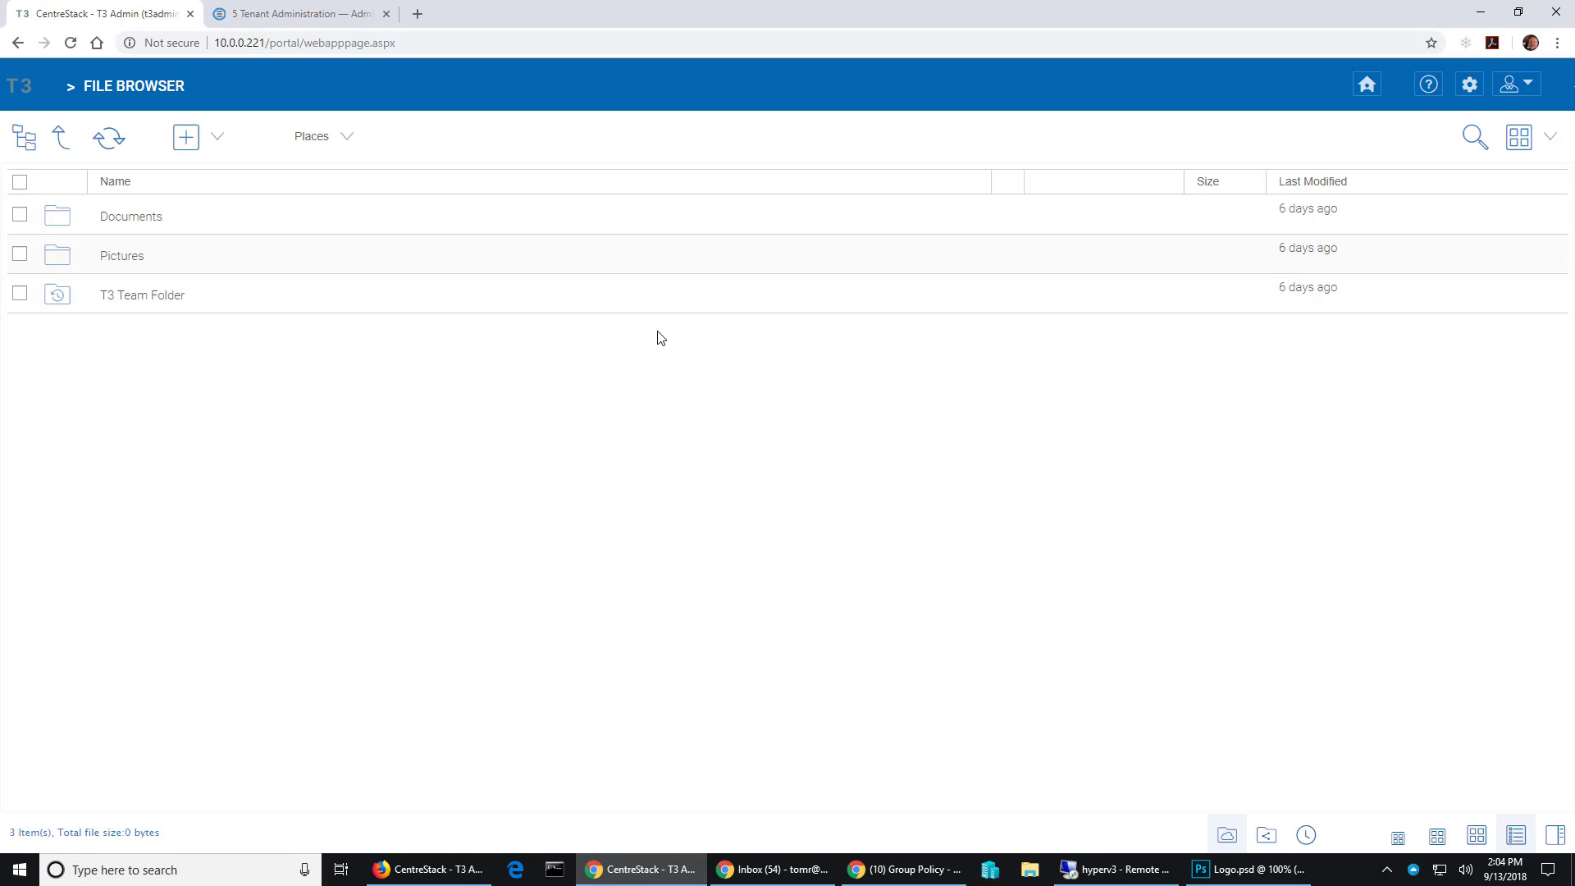
pyautogui.click(136, 305)
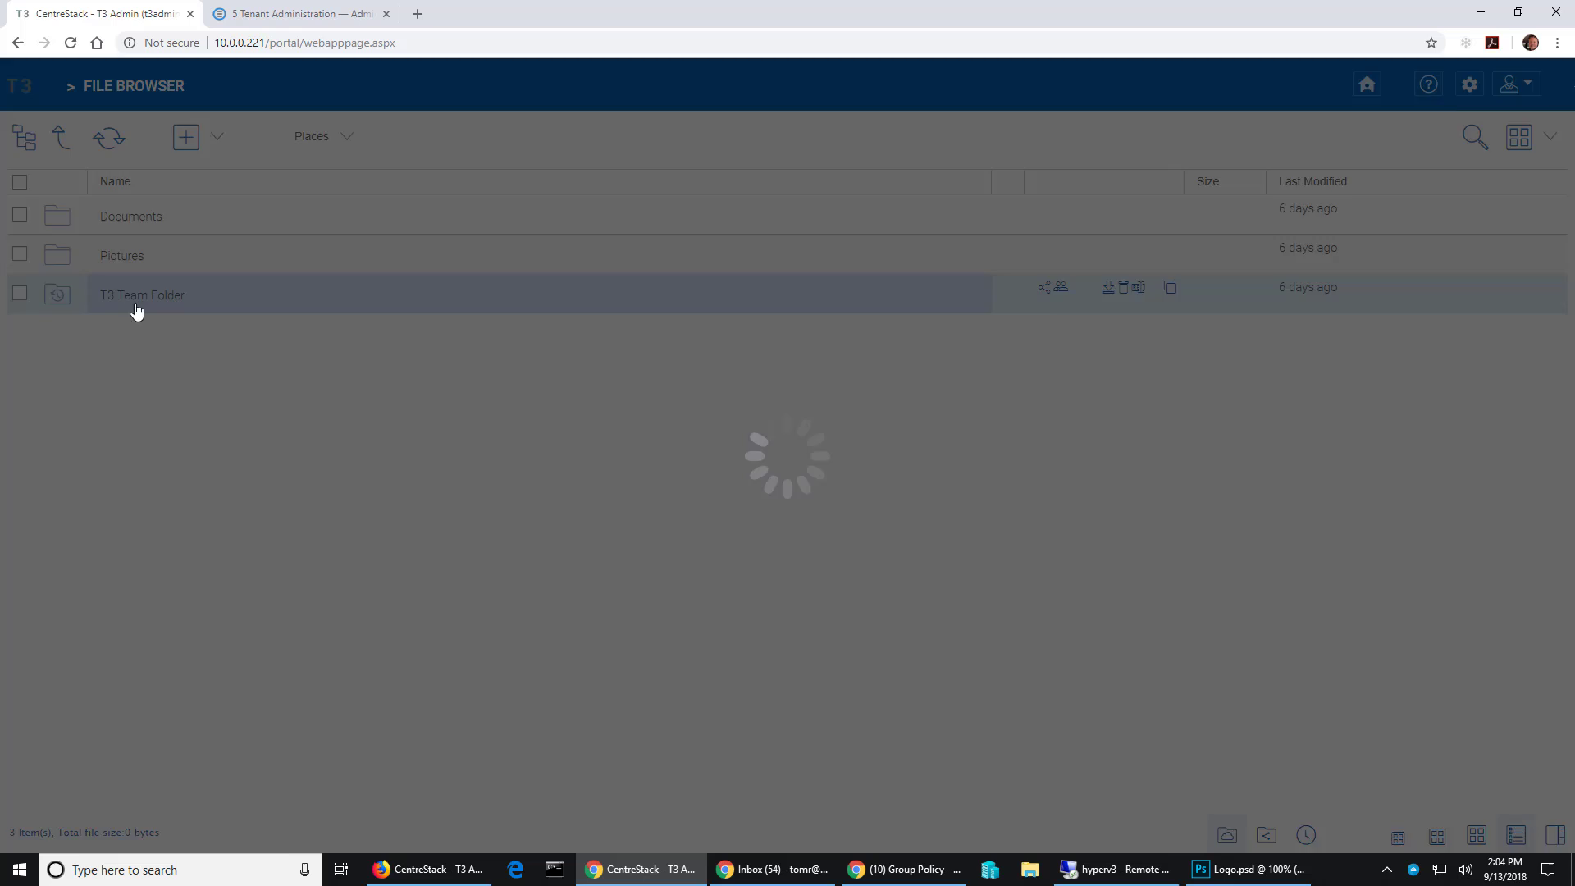
pyautogui.rightClick(150, 302)
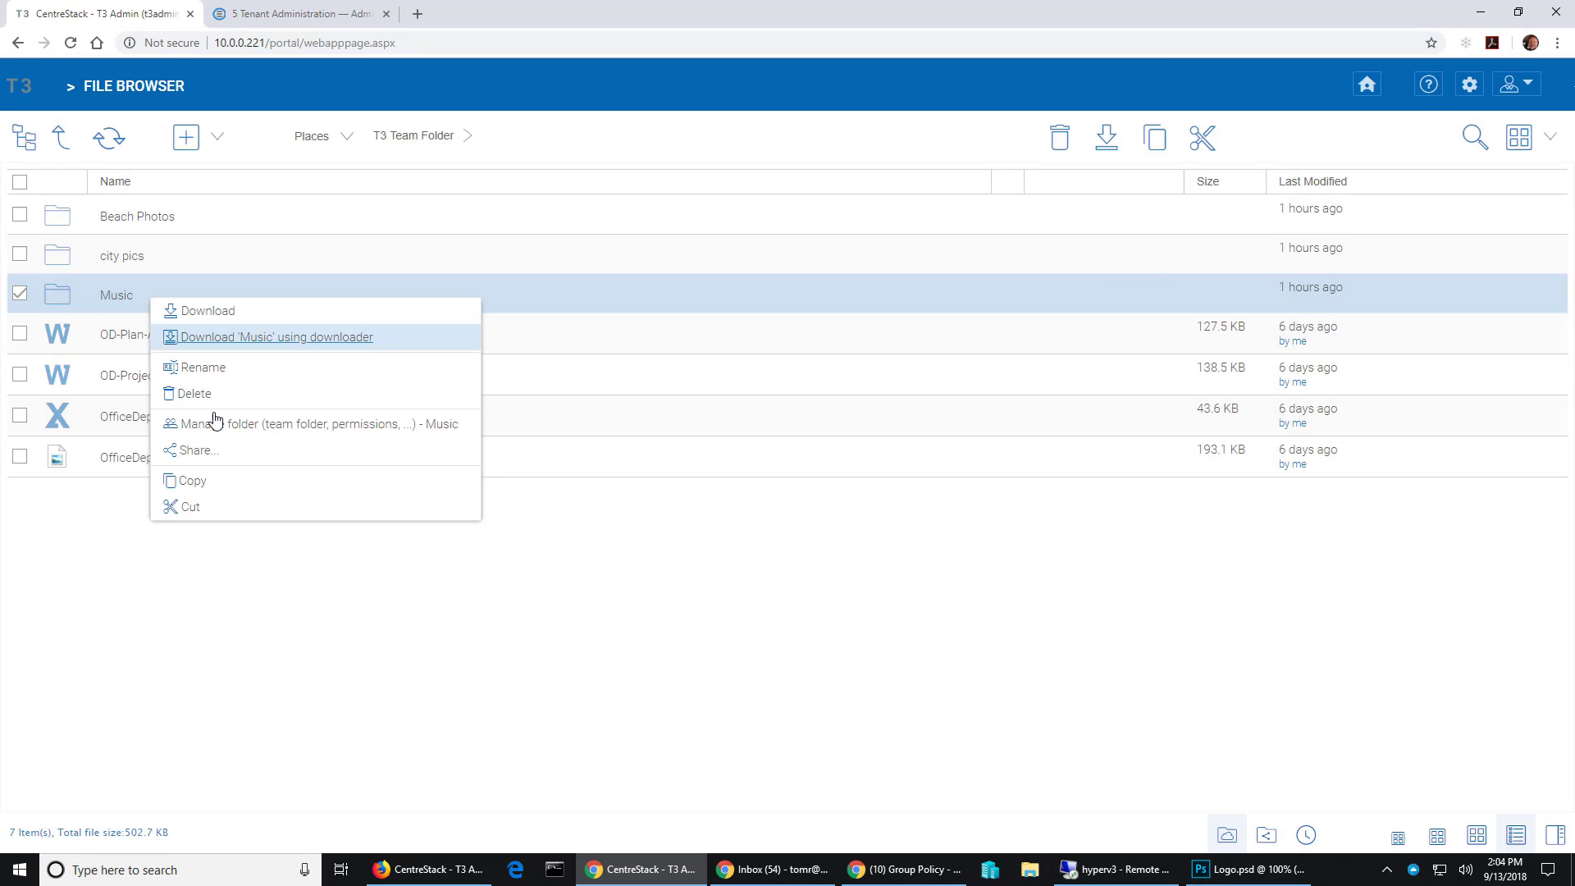
pyautogui.click(195, 450)
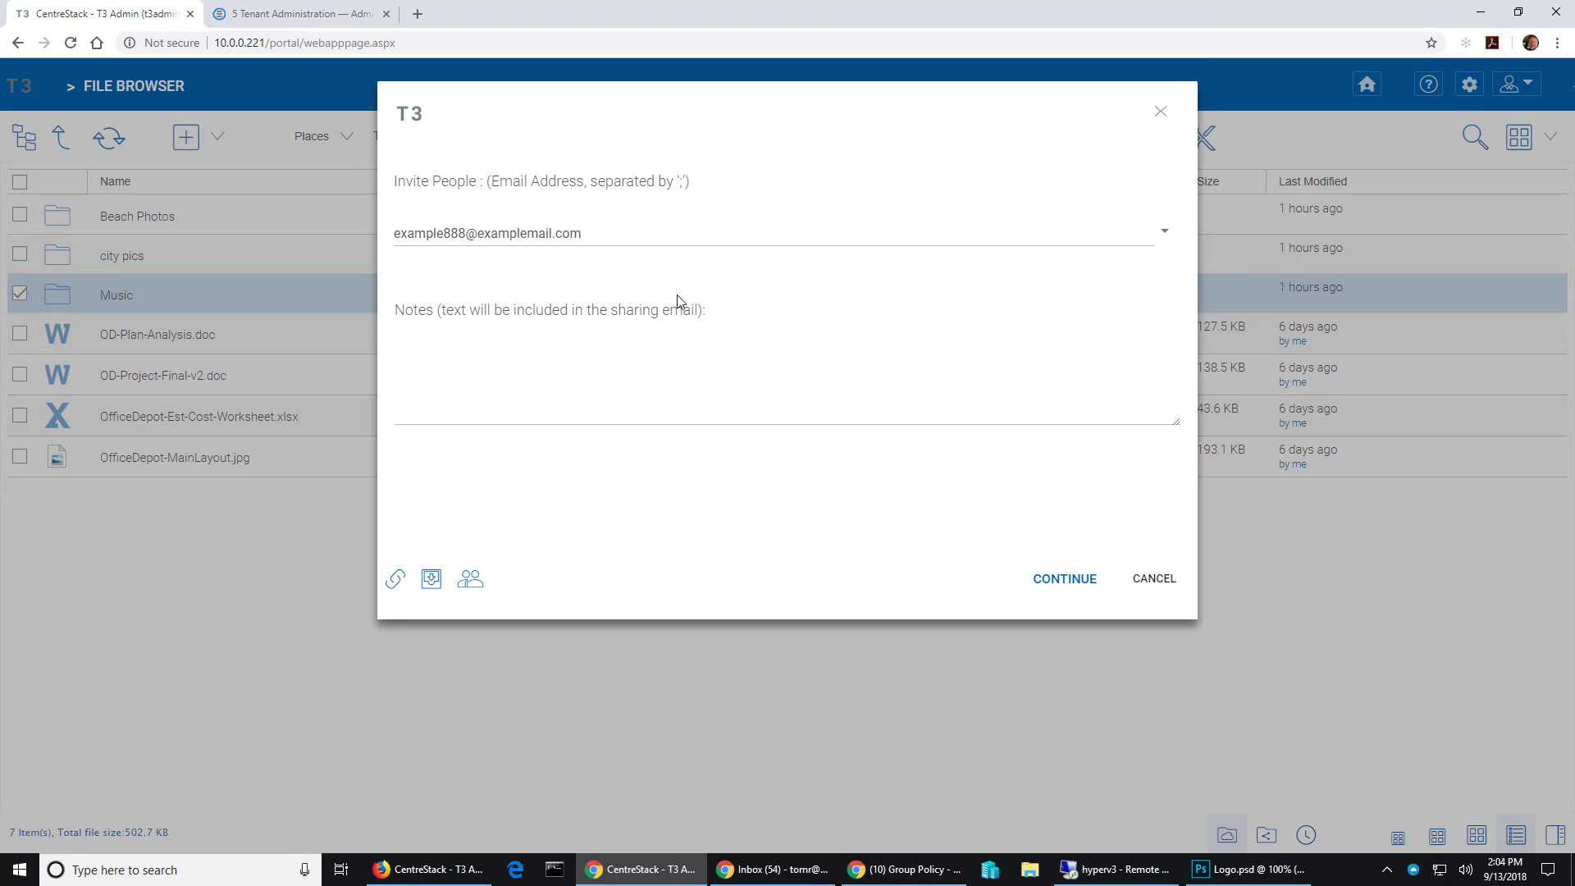
pyautogui.click(1165, 234)
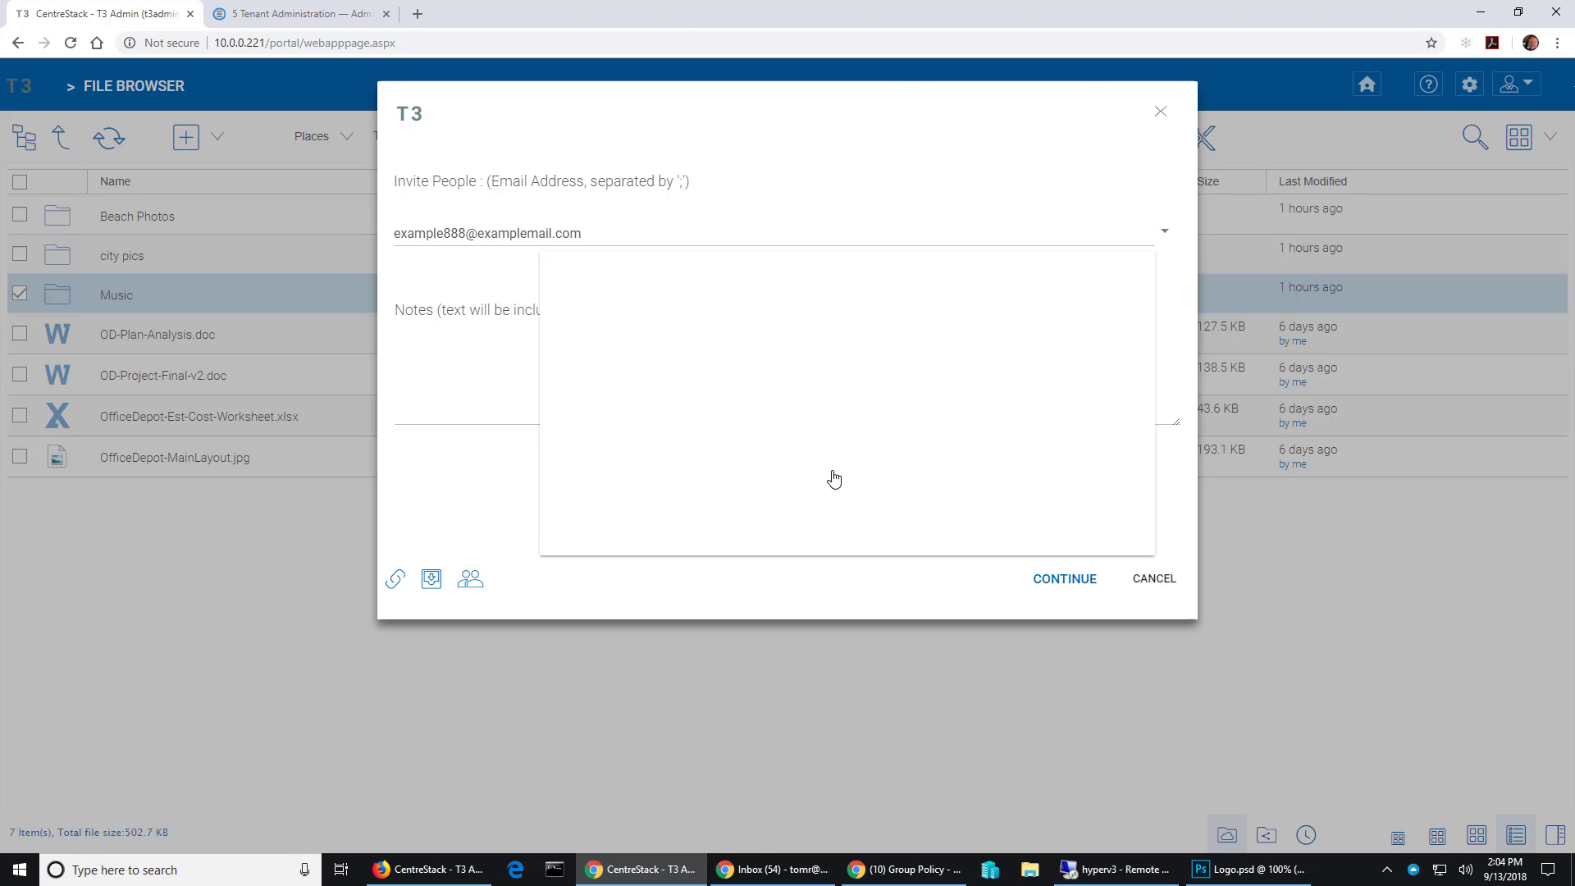
pyautogui.click(1164, 587)
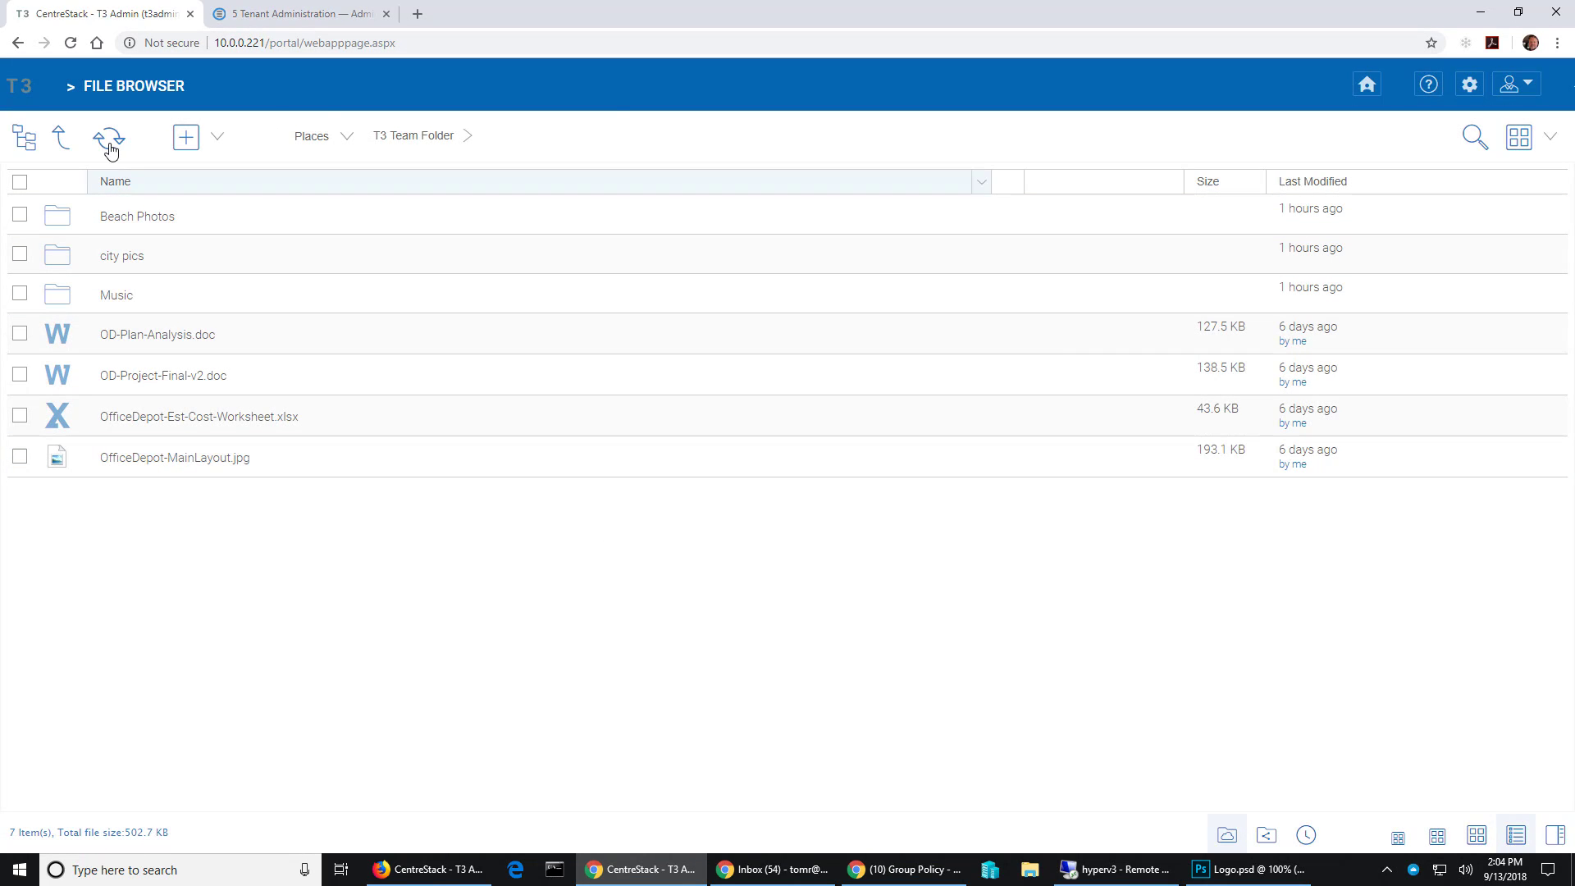
# - Enable 'Show user list in sharing dialog' in the Sharing group policy and save it
pyautogui.click(1470, 86)
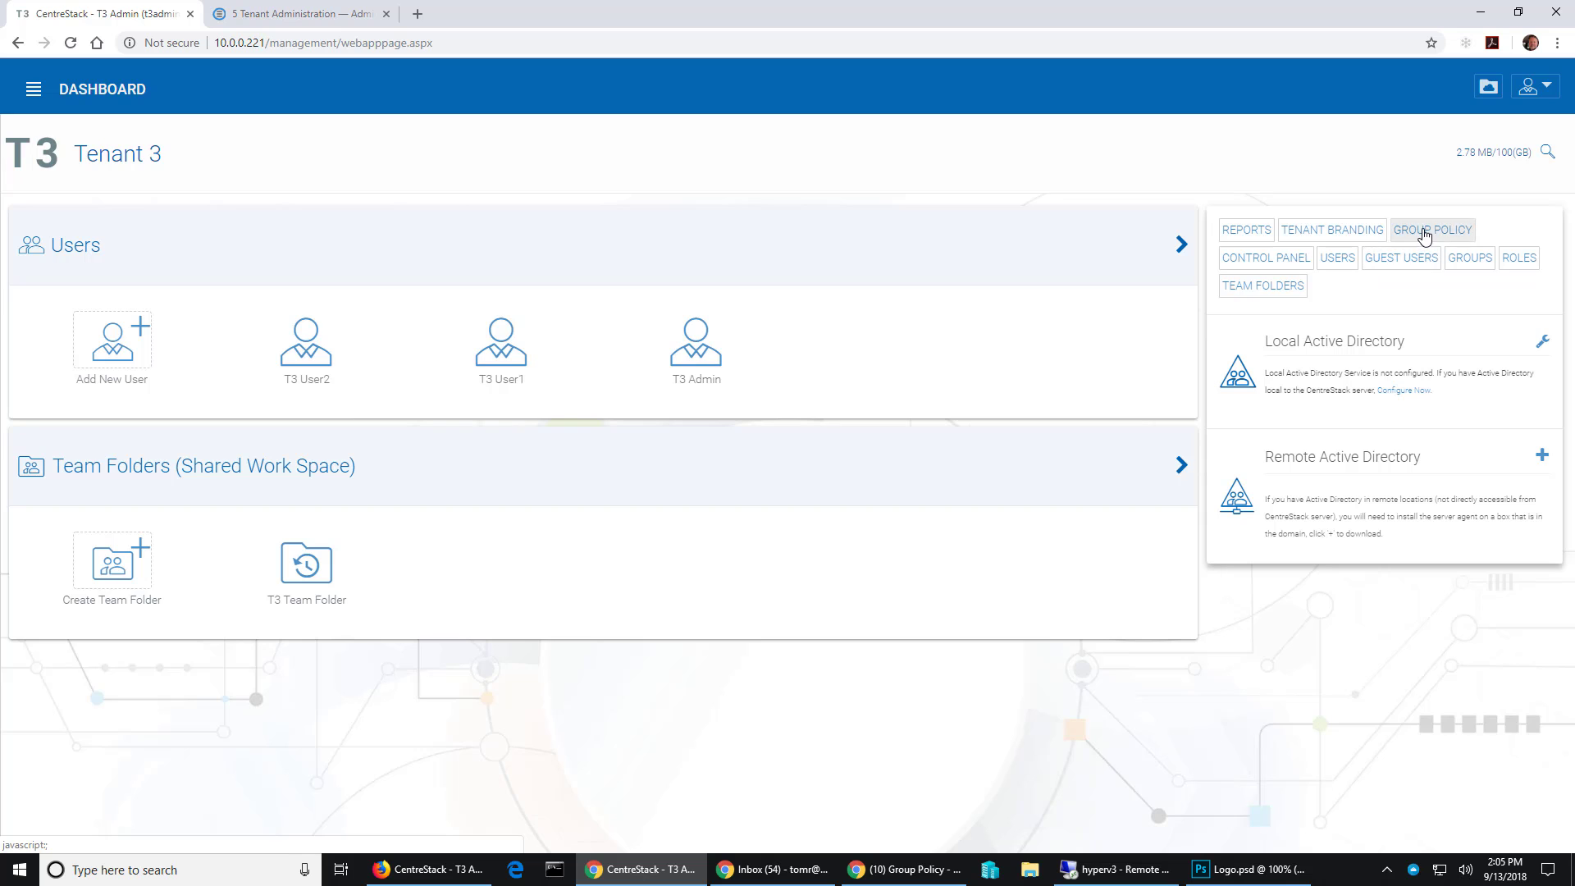
pyautogui.click(1427, 233)
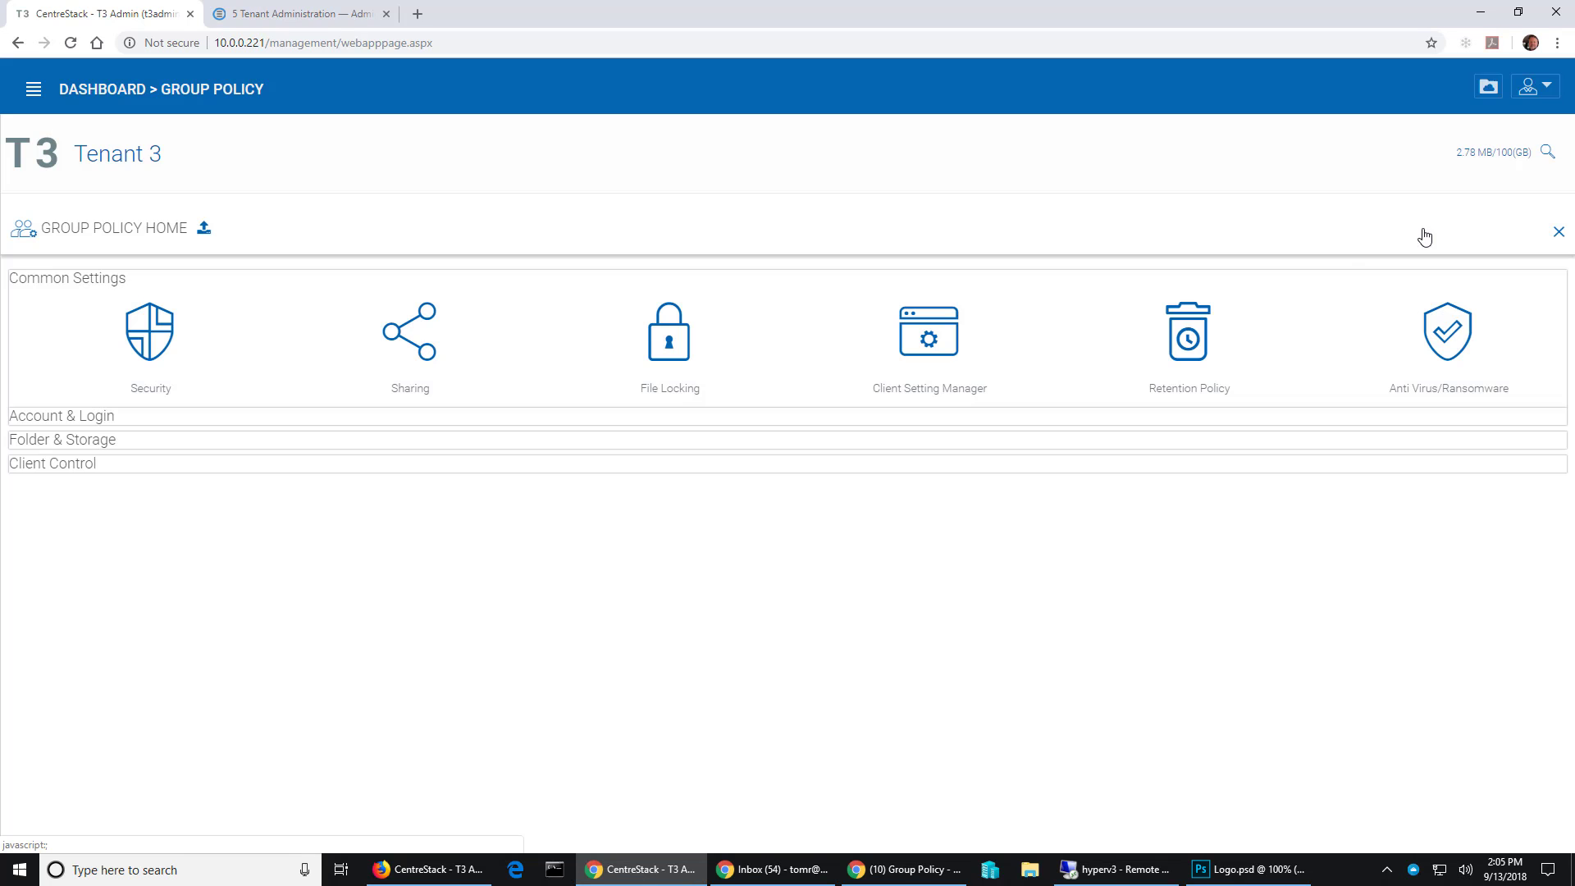
pyautogui.click(424, 361)
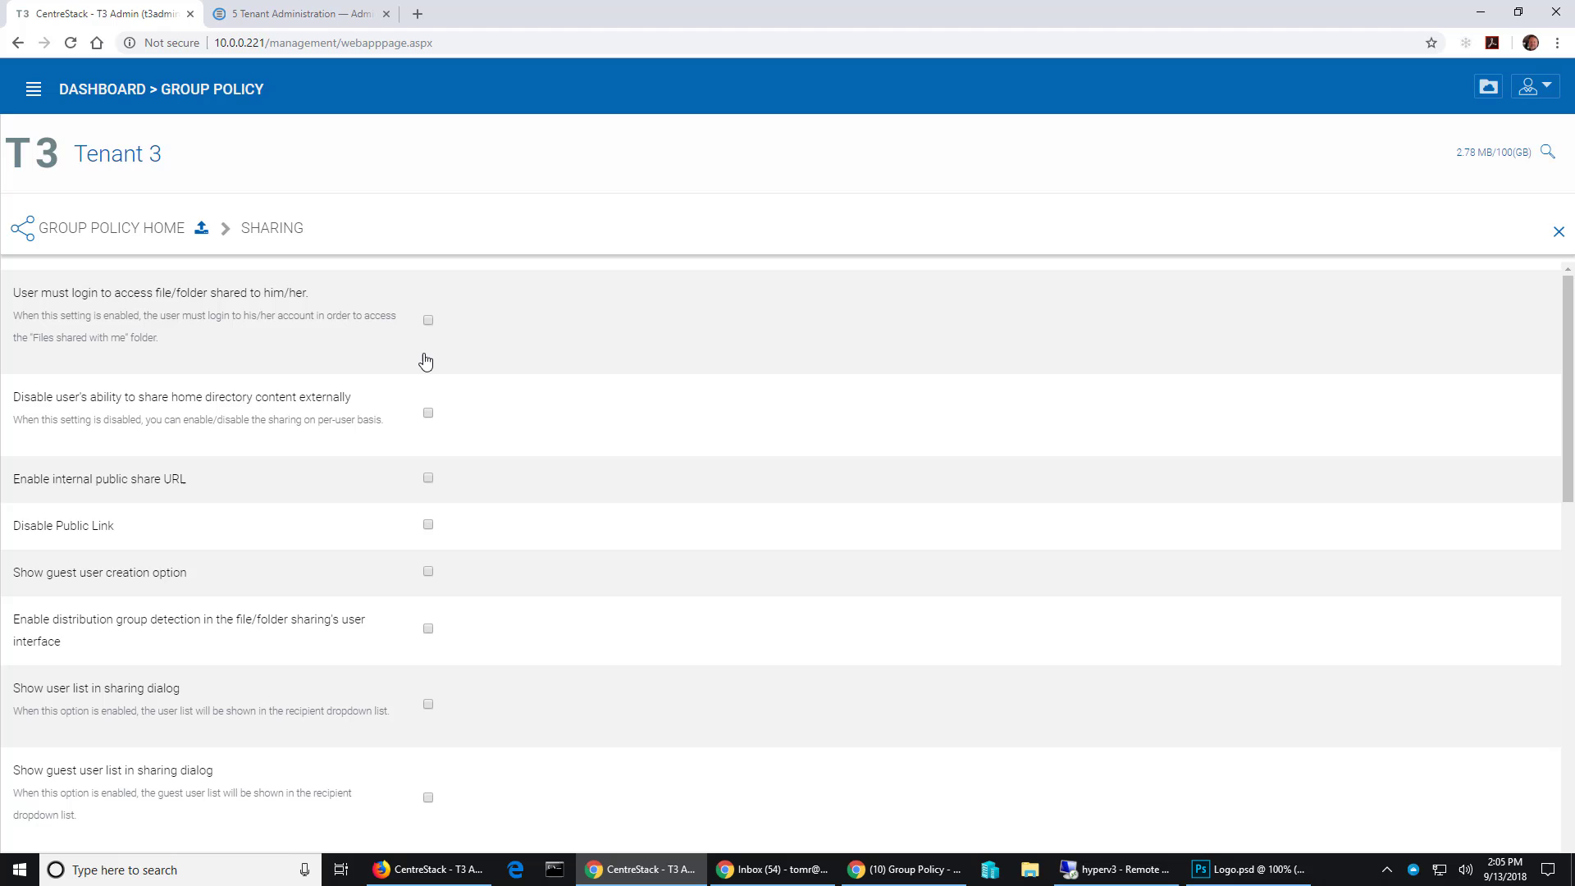
pyautogui.click(430, 707)
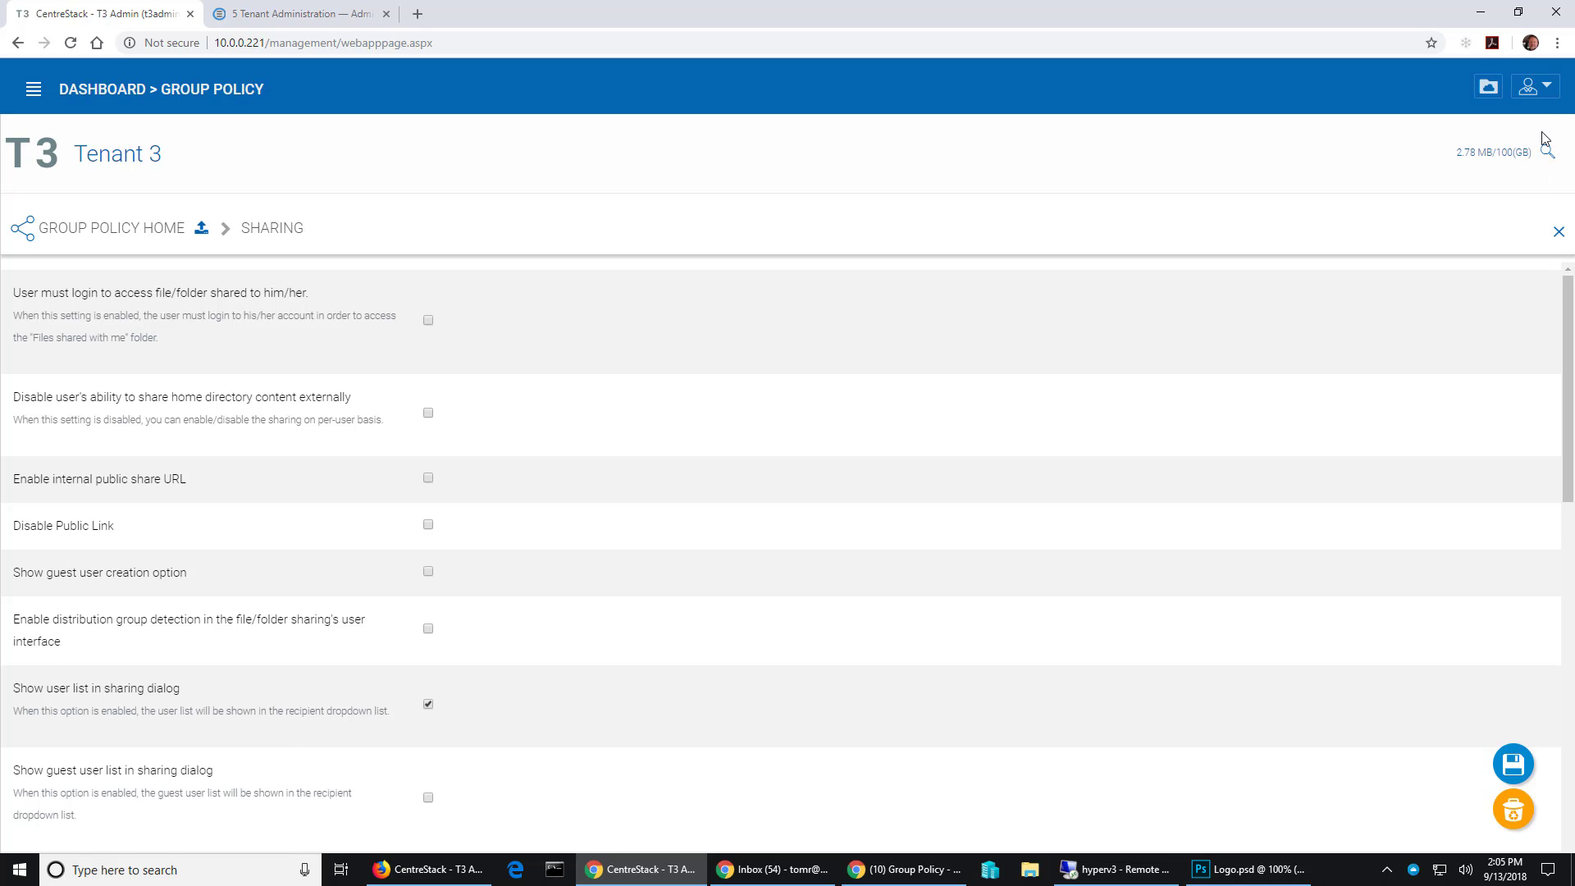
pyautogui.click(1516, 773)
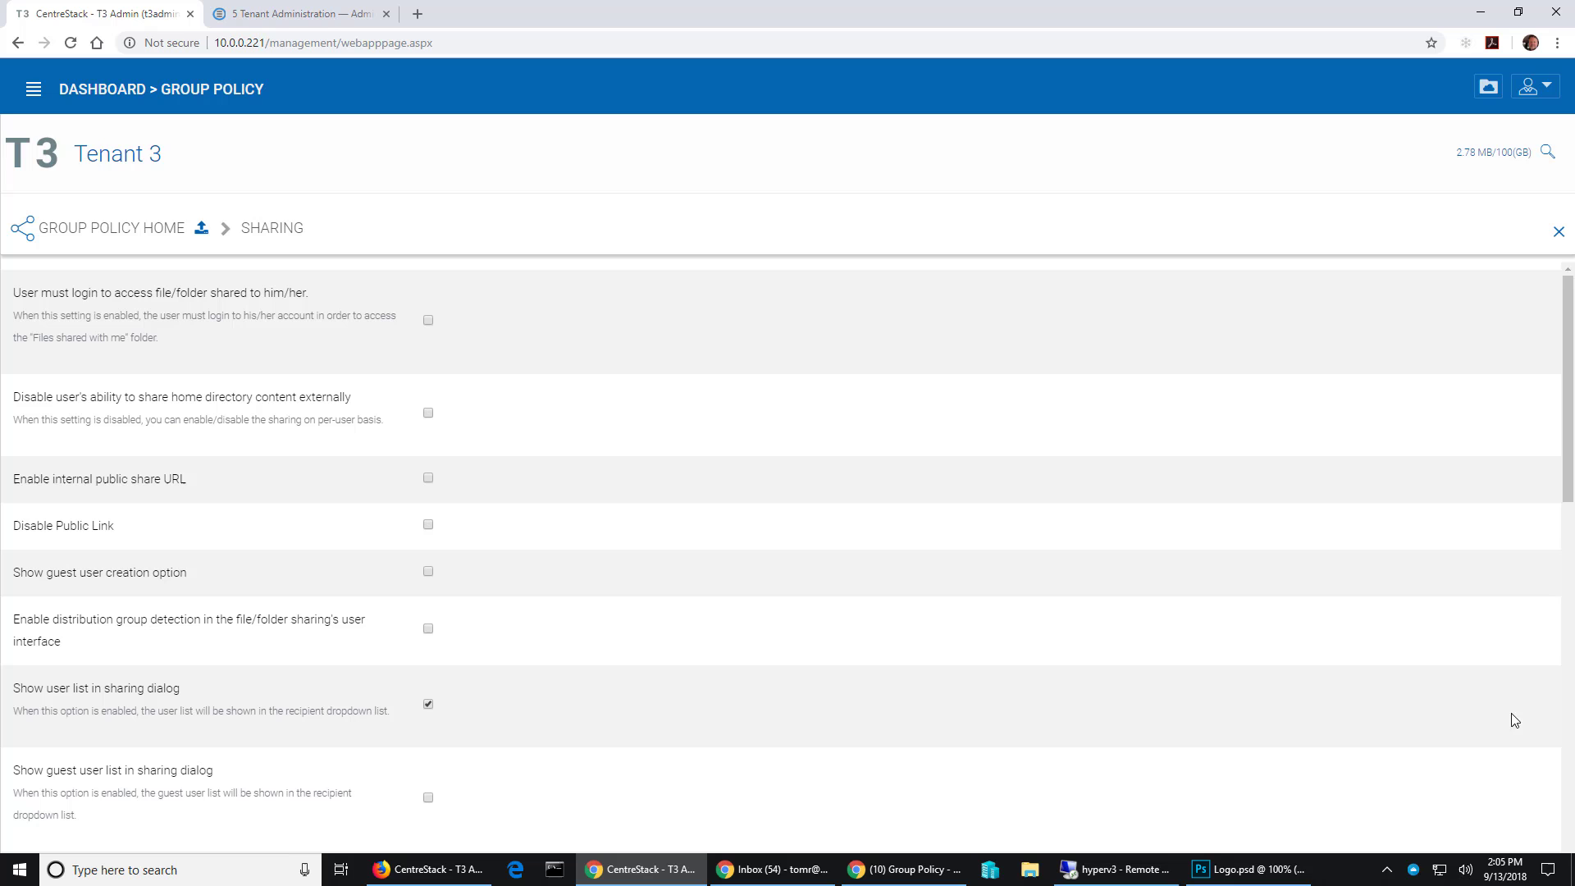
# - Open the share dialog for the Music folder in T3 Team Folder
pyautogui.click(1487, 86)
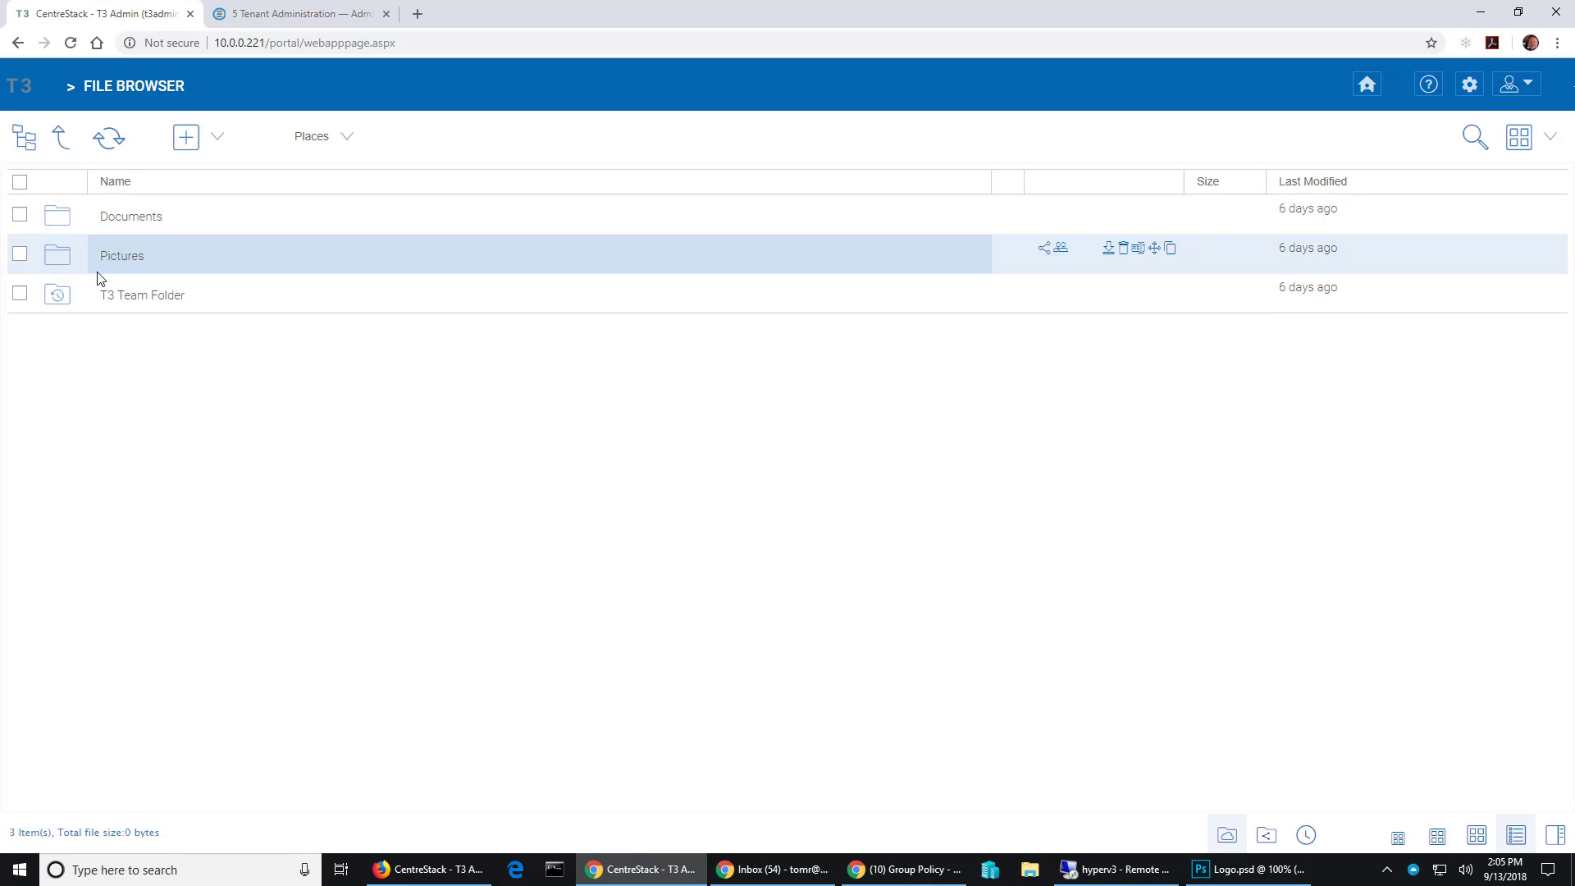
pyautogui.click(119, 294)
pyautogui.rightClick(154, 303)
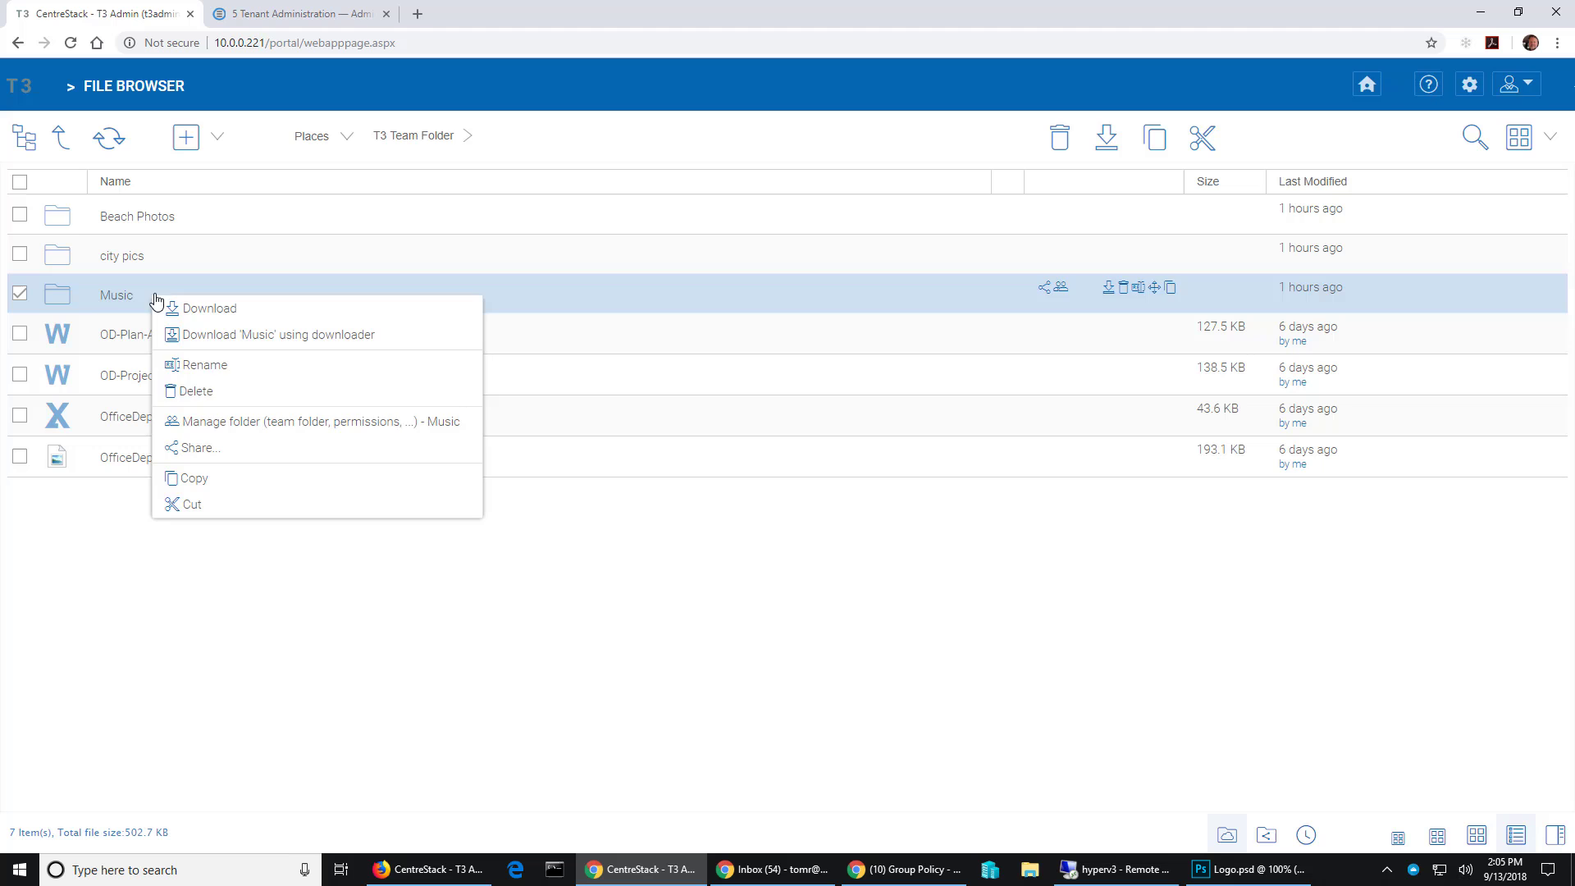
pyautogui.click(205, 447)
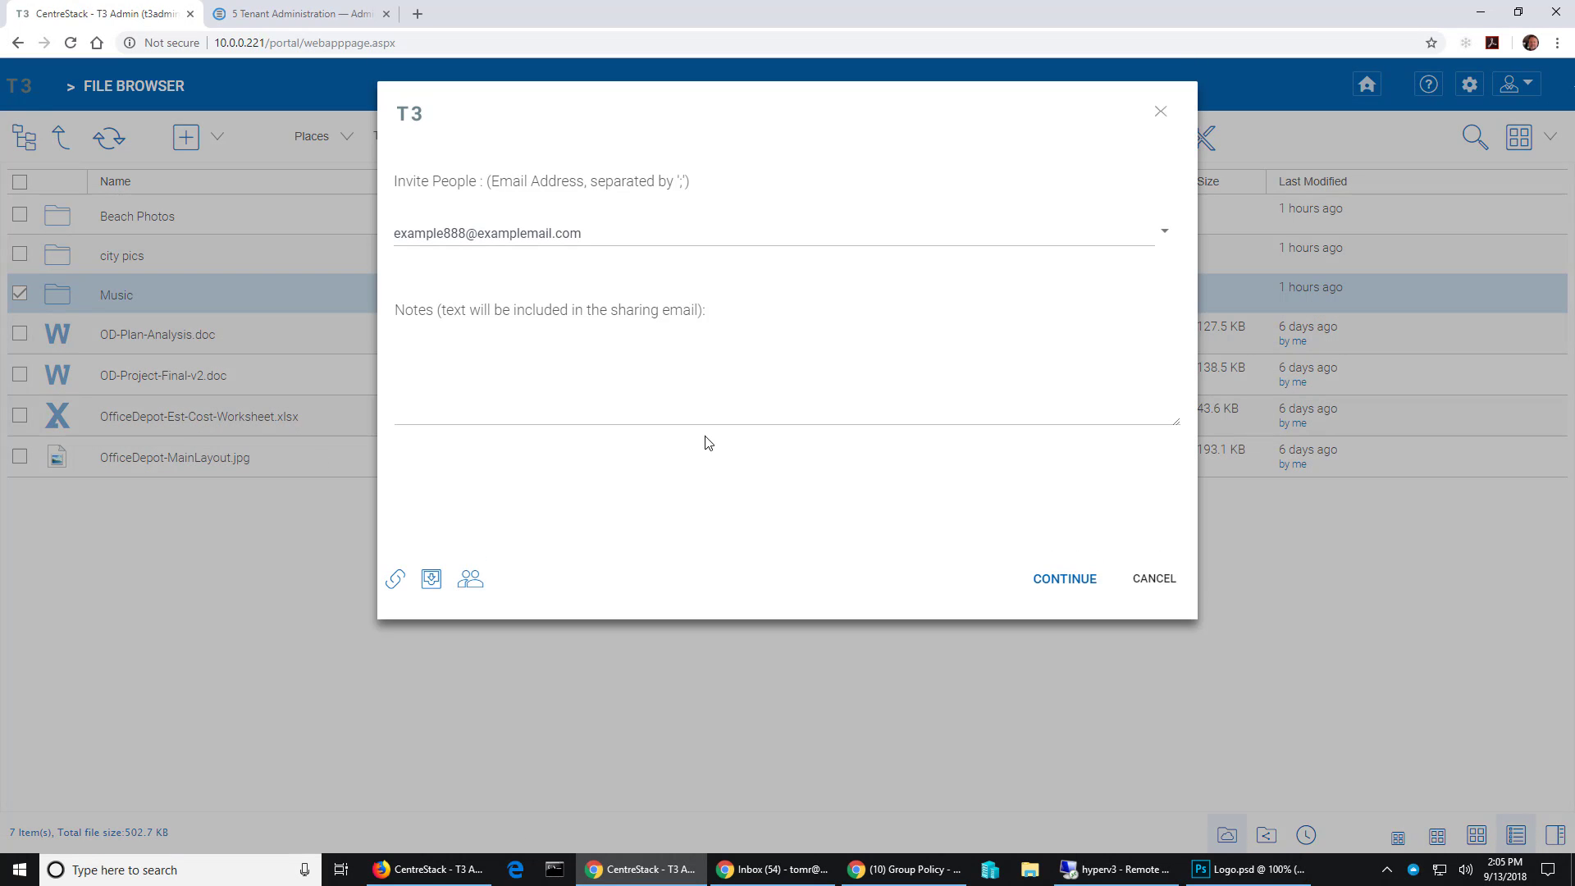
# - Pick T3 User1 from the invite list and add the note 'Test 1'
pyautogui.click(1166, 234)
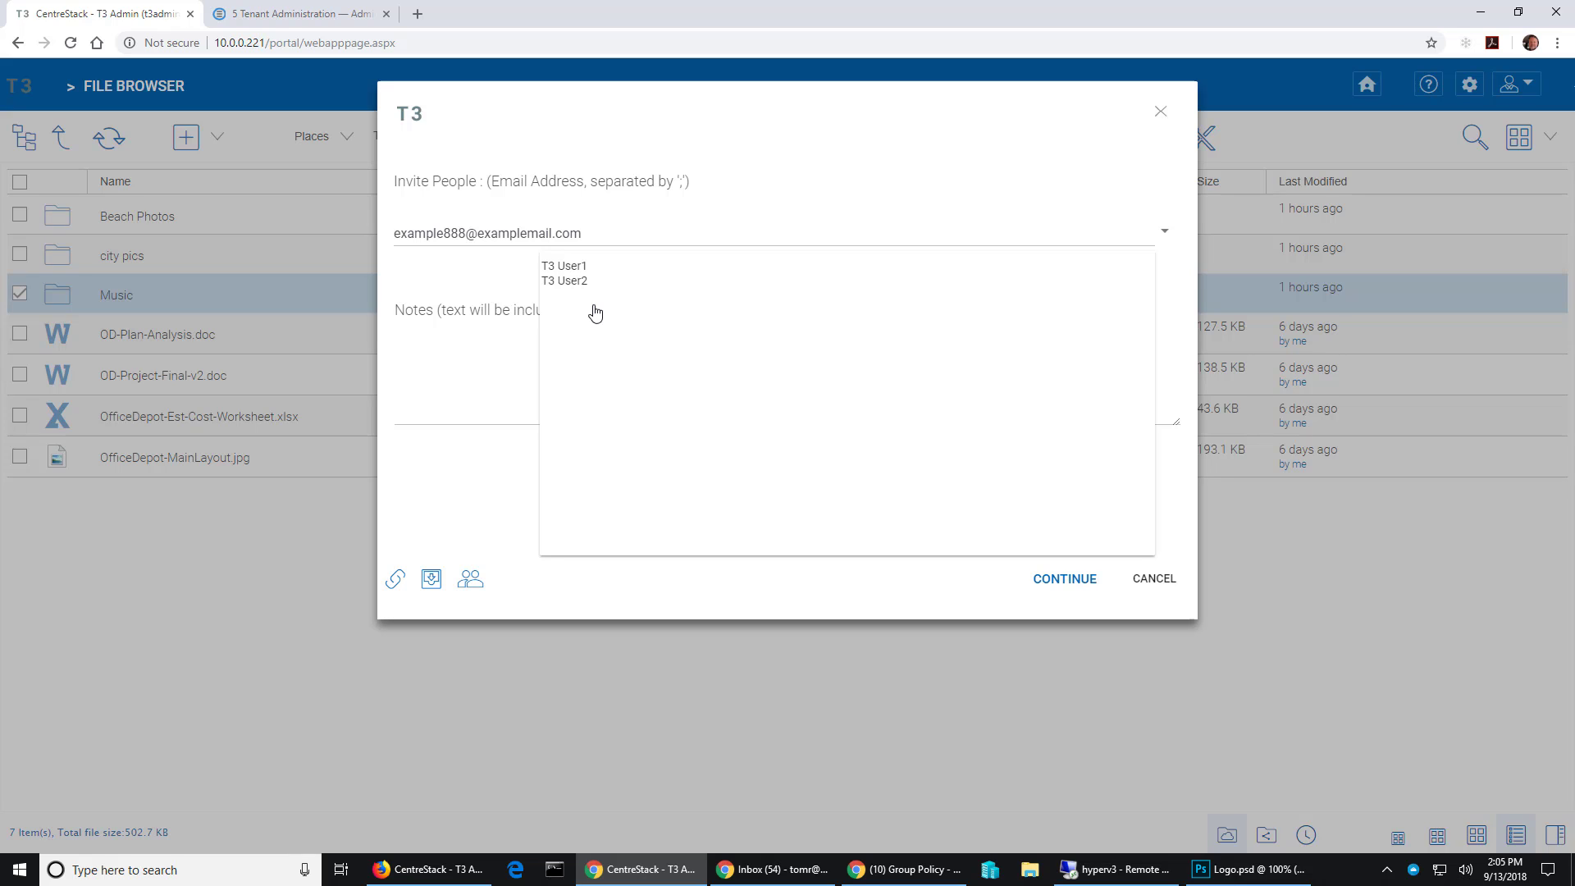
pyautogui.click(570, 267)
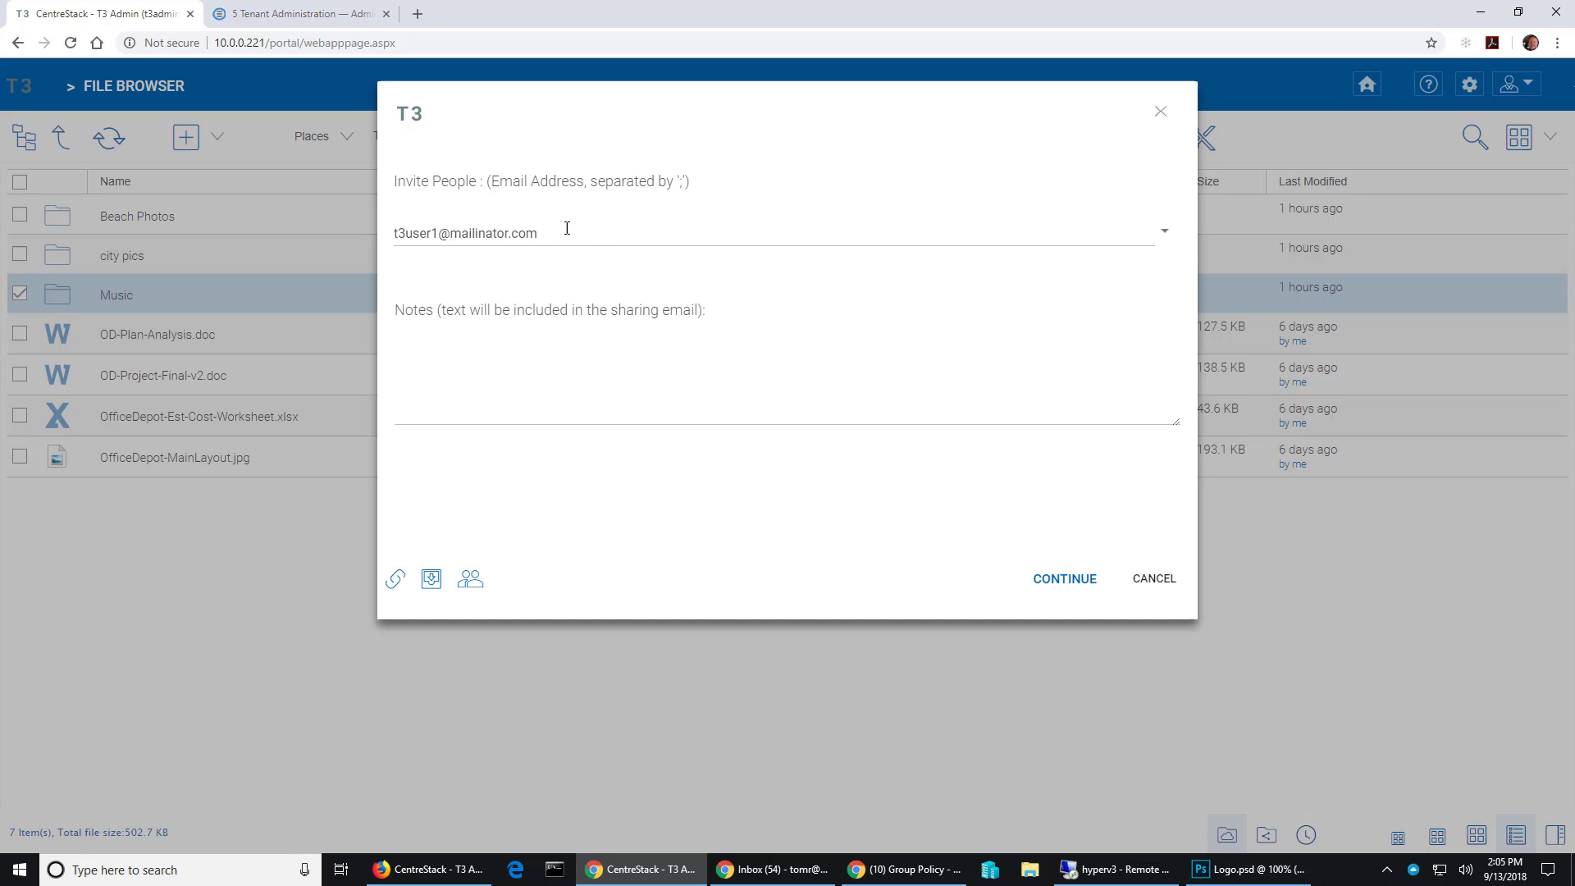
pyautogui.click(605, 408)
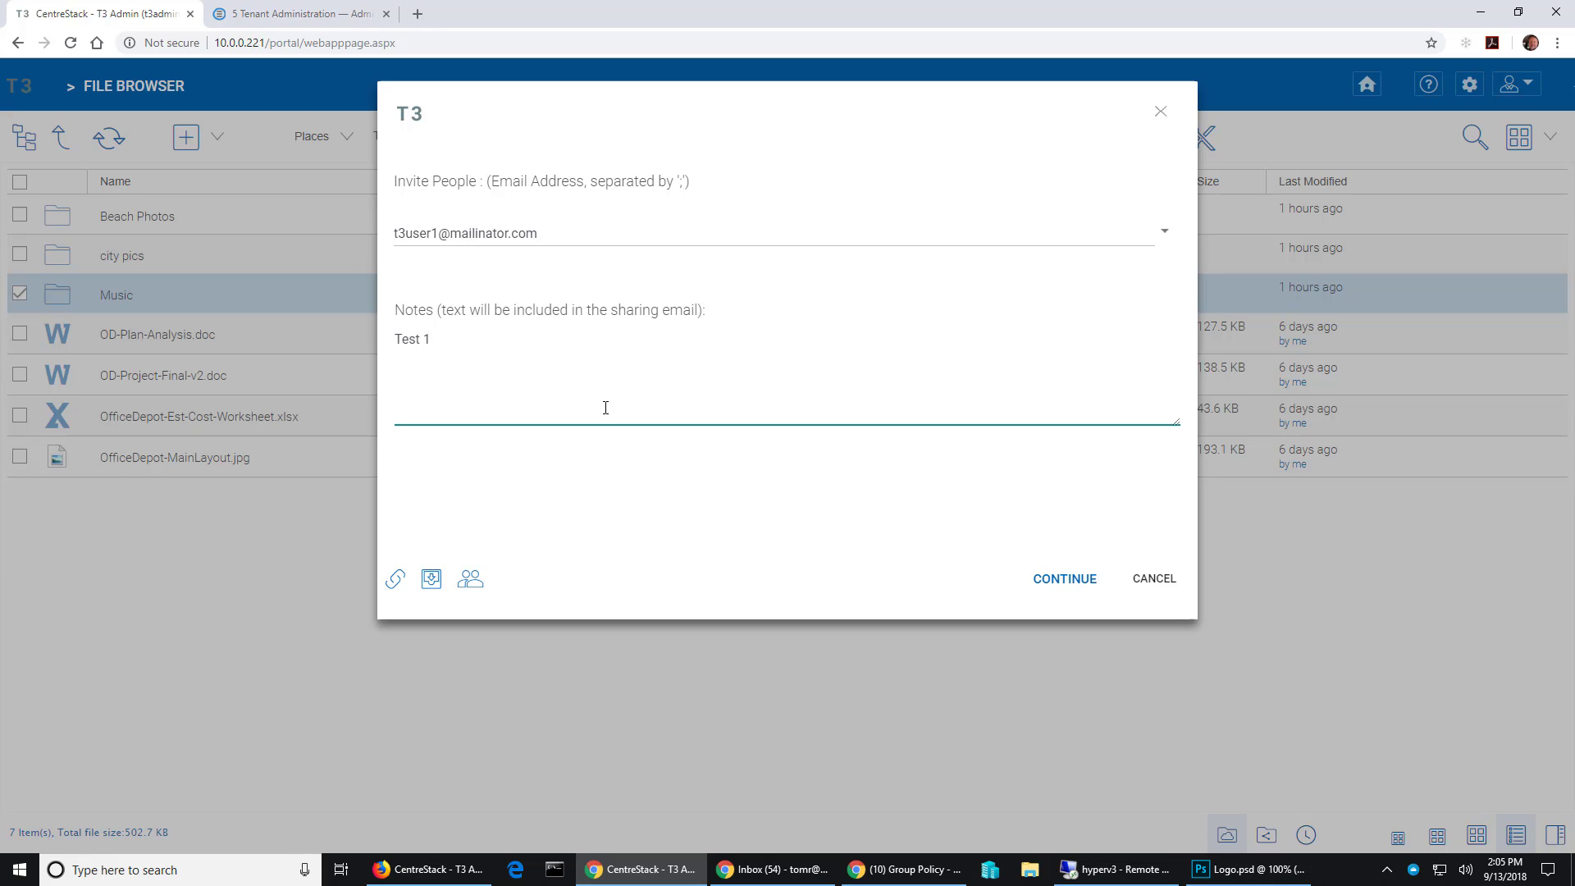
# - Send the Music share to T3 User1 with Edit / Full-Control Access
pyautogui.click(1050, 584)
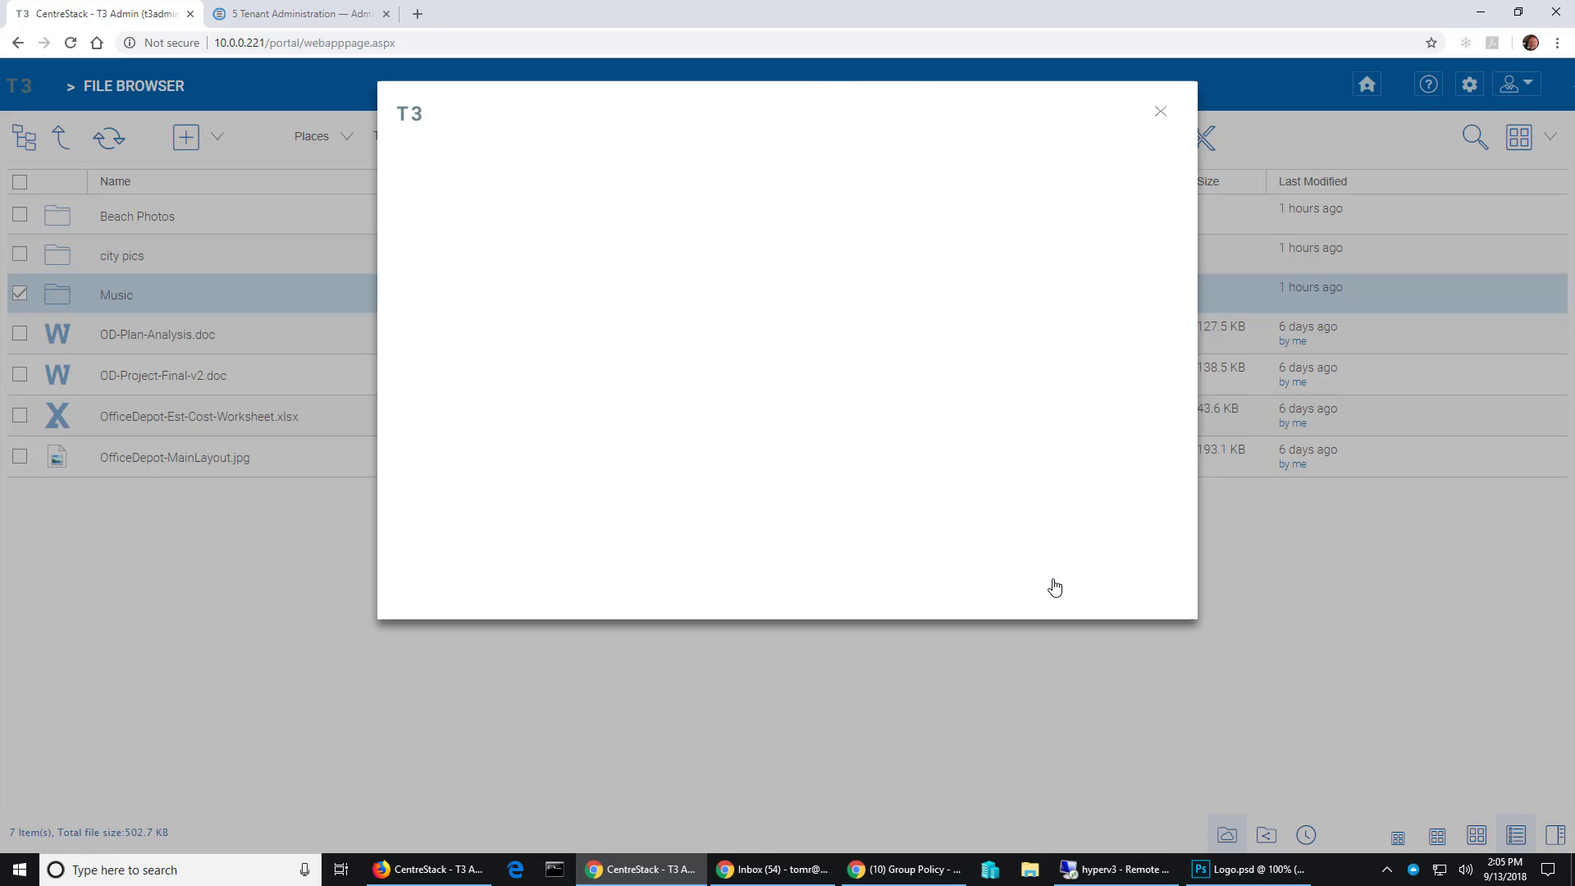
pyautogui.click(943, 211)
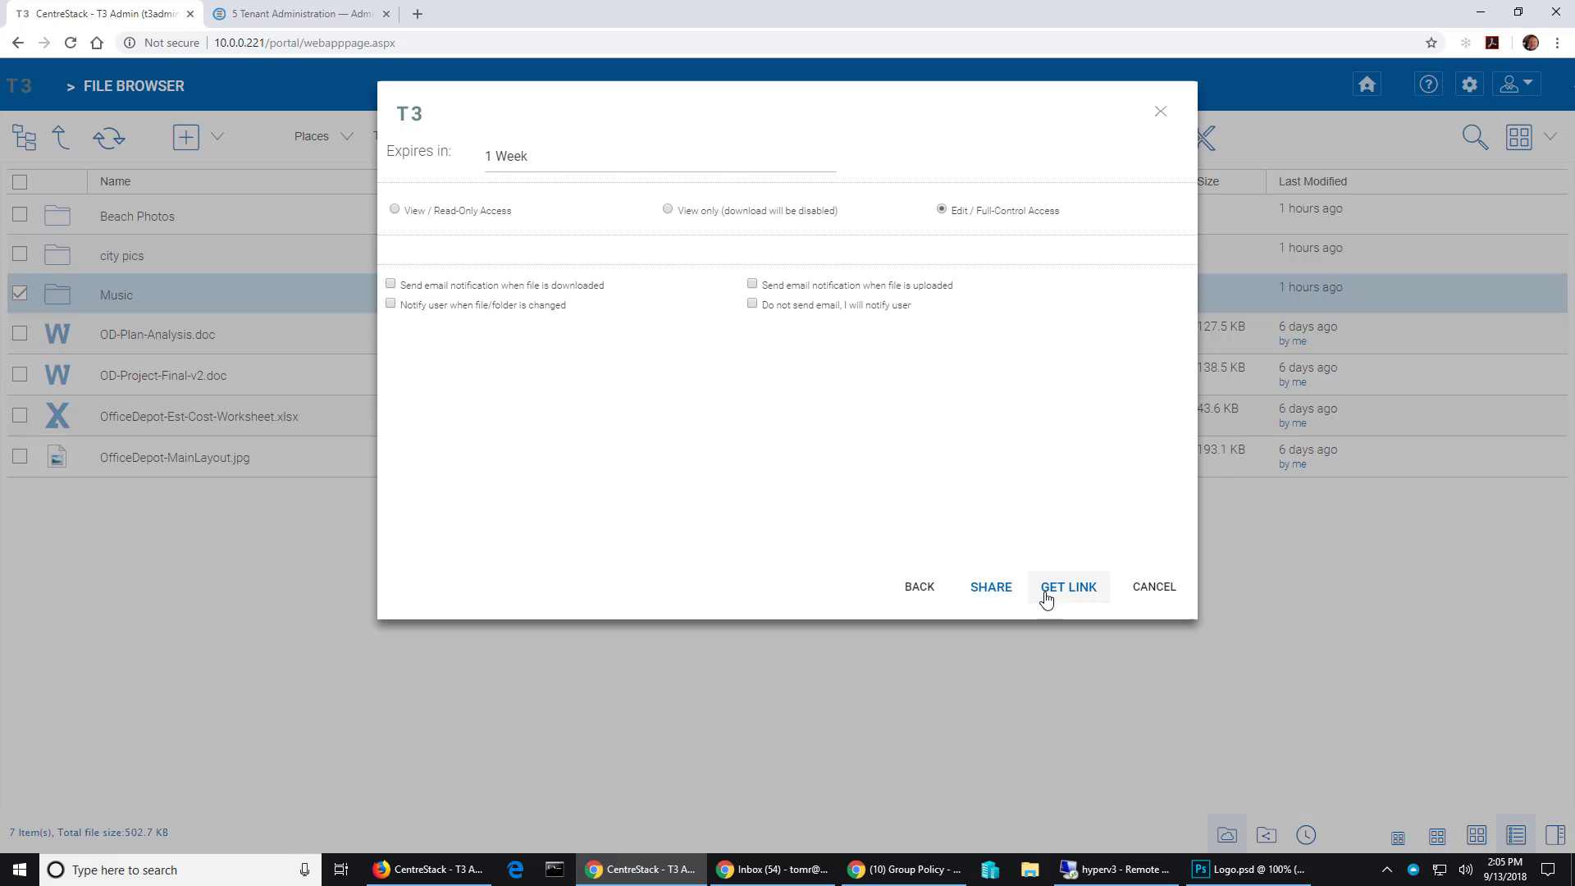
pyautogui.click(991, 587)
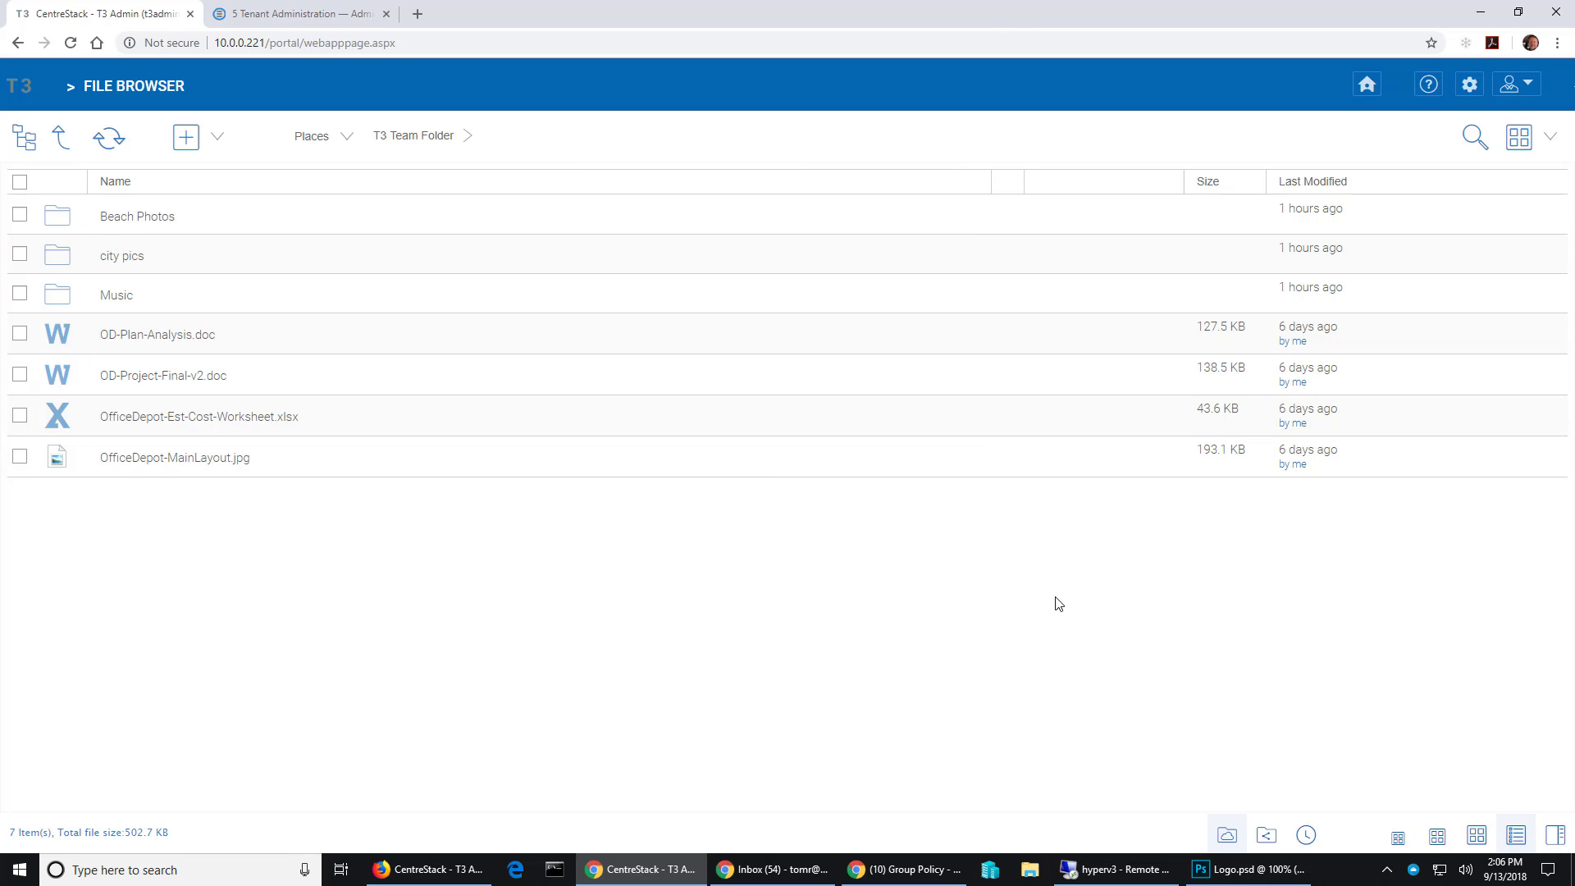
# - Sign out of the admin account in the Firefox CentreStack session
pyautogui.click(419, 868)
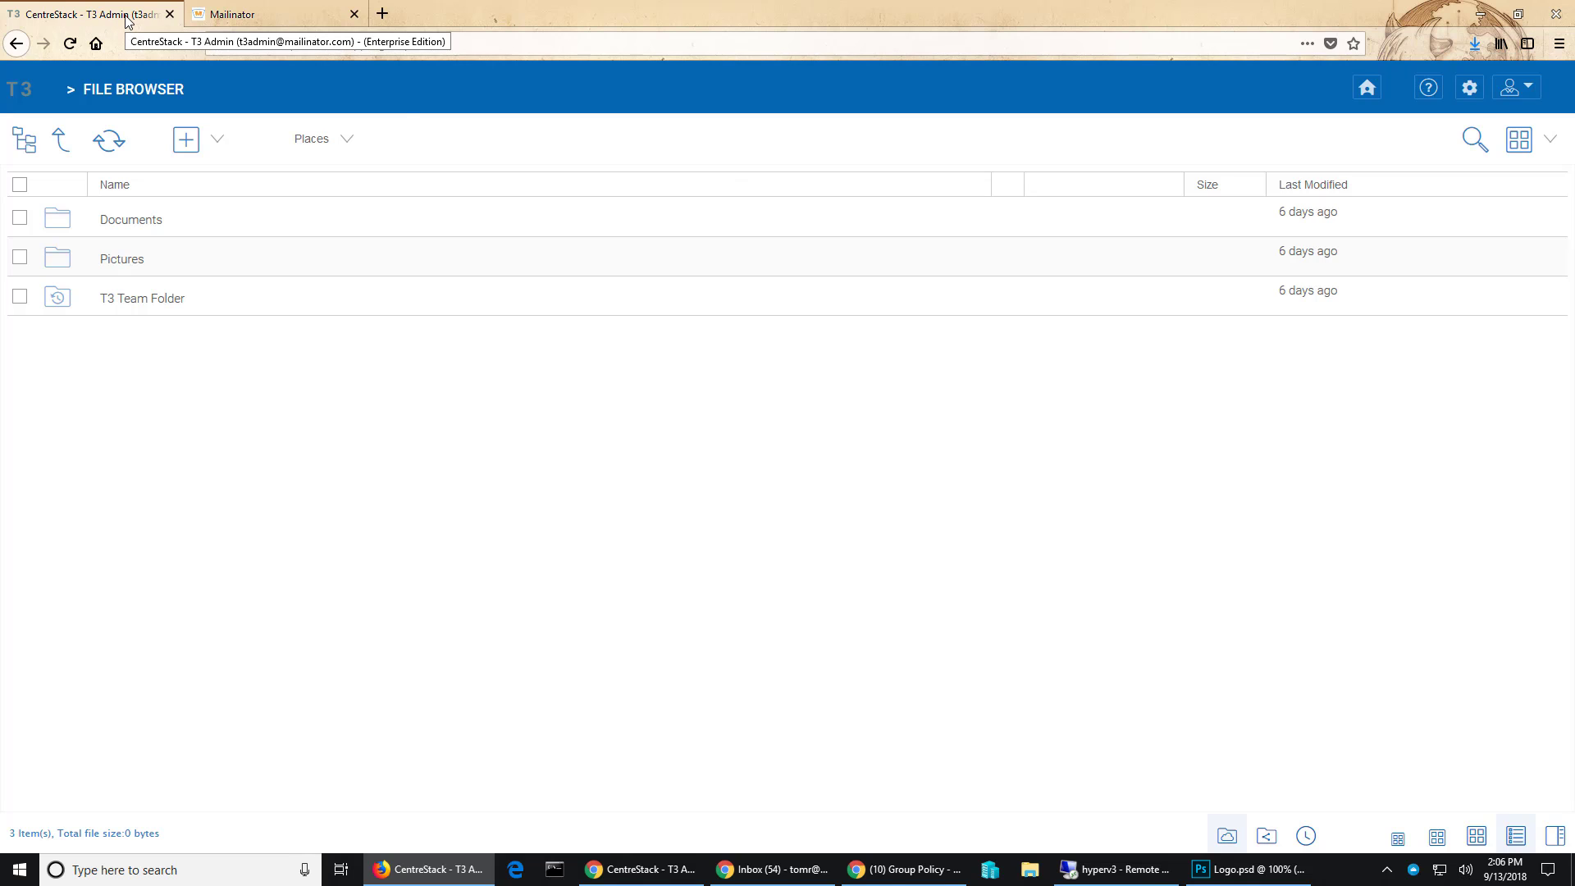
pyautogui.click(1519, 87)
pyautogui.click(1446, 423)
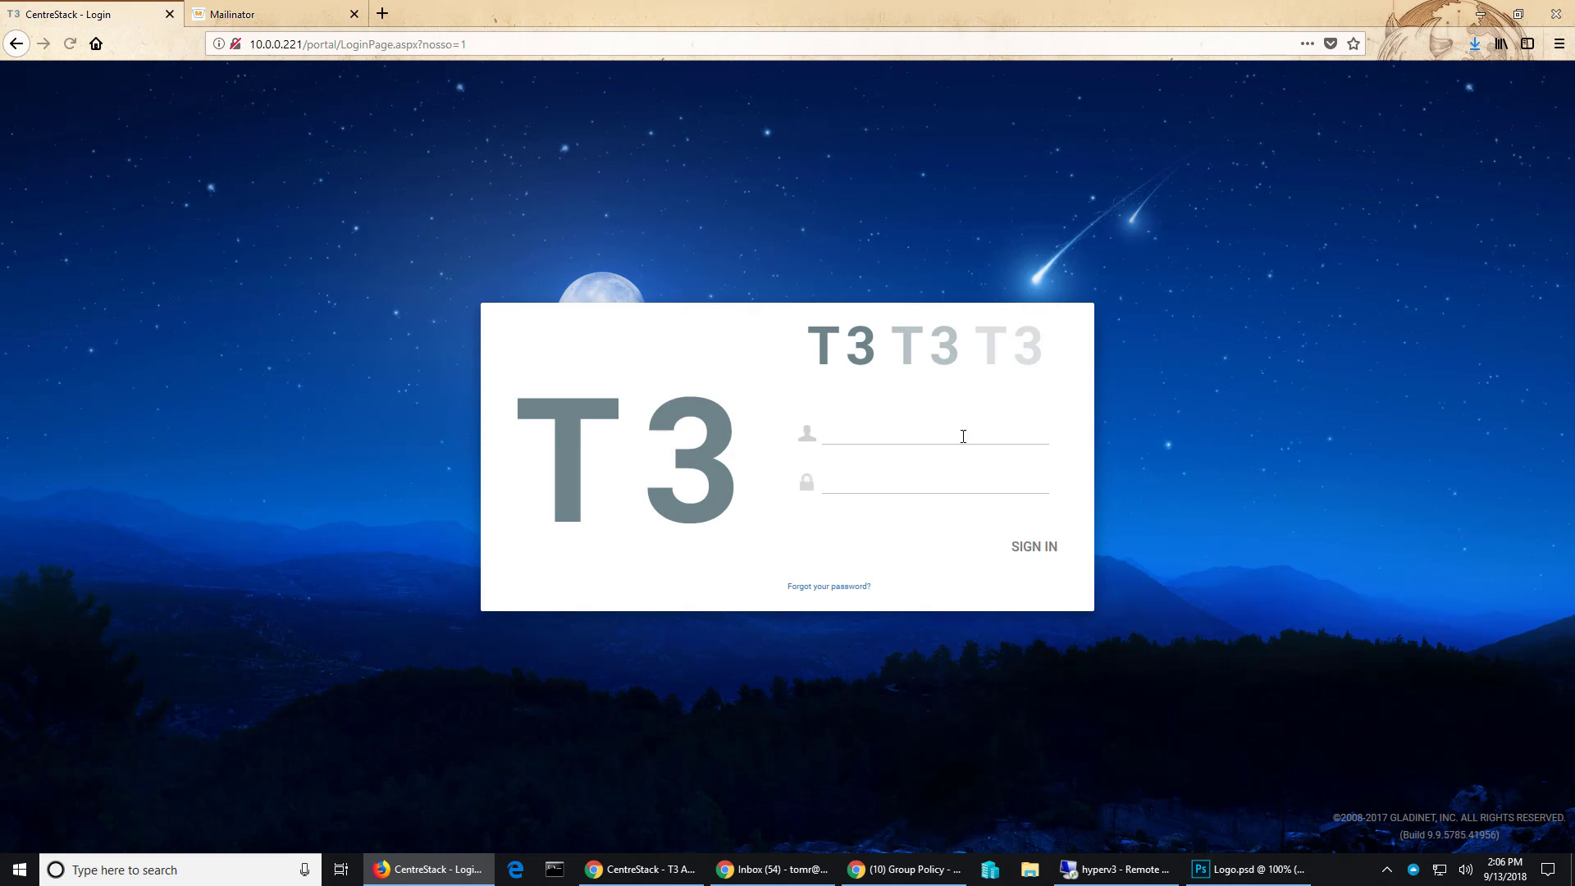
# - Sign in as the second tenant user with their e-mail and password
pyautogui.click(953, 426)
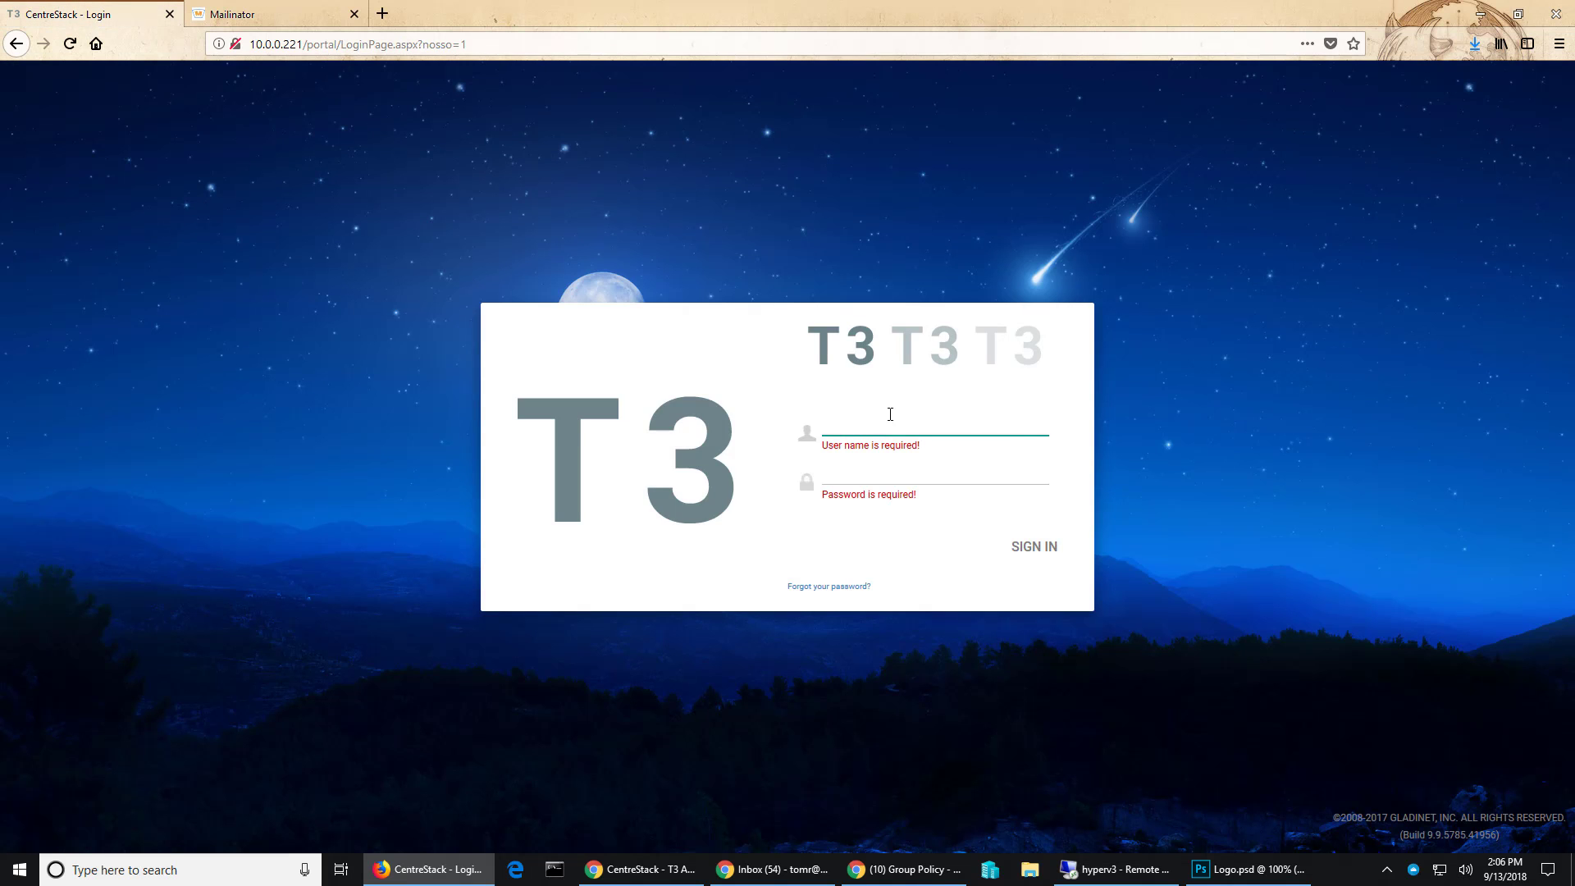
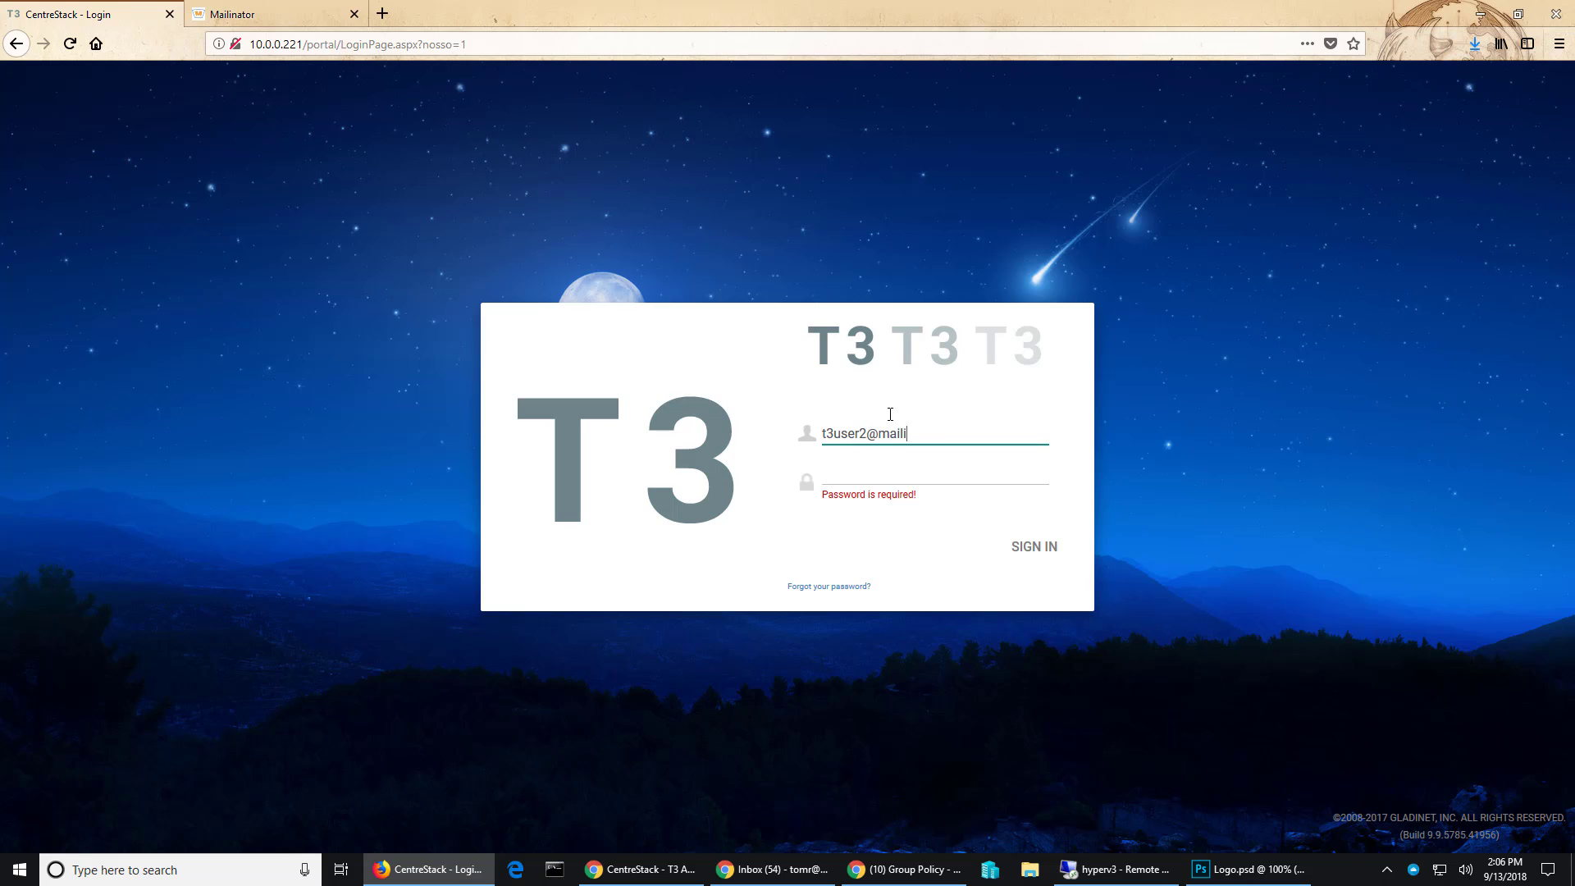
pyautogui.press('Tab')
pyautogui.write('***')
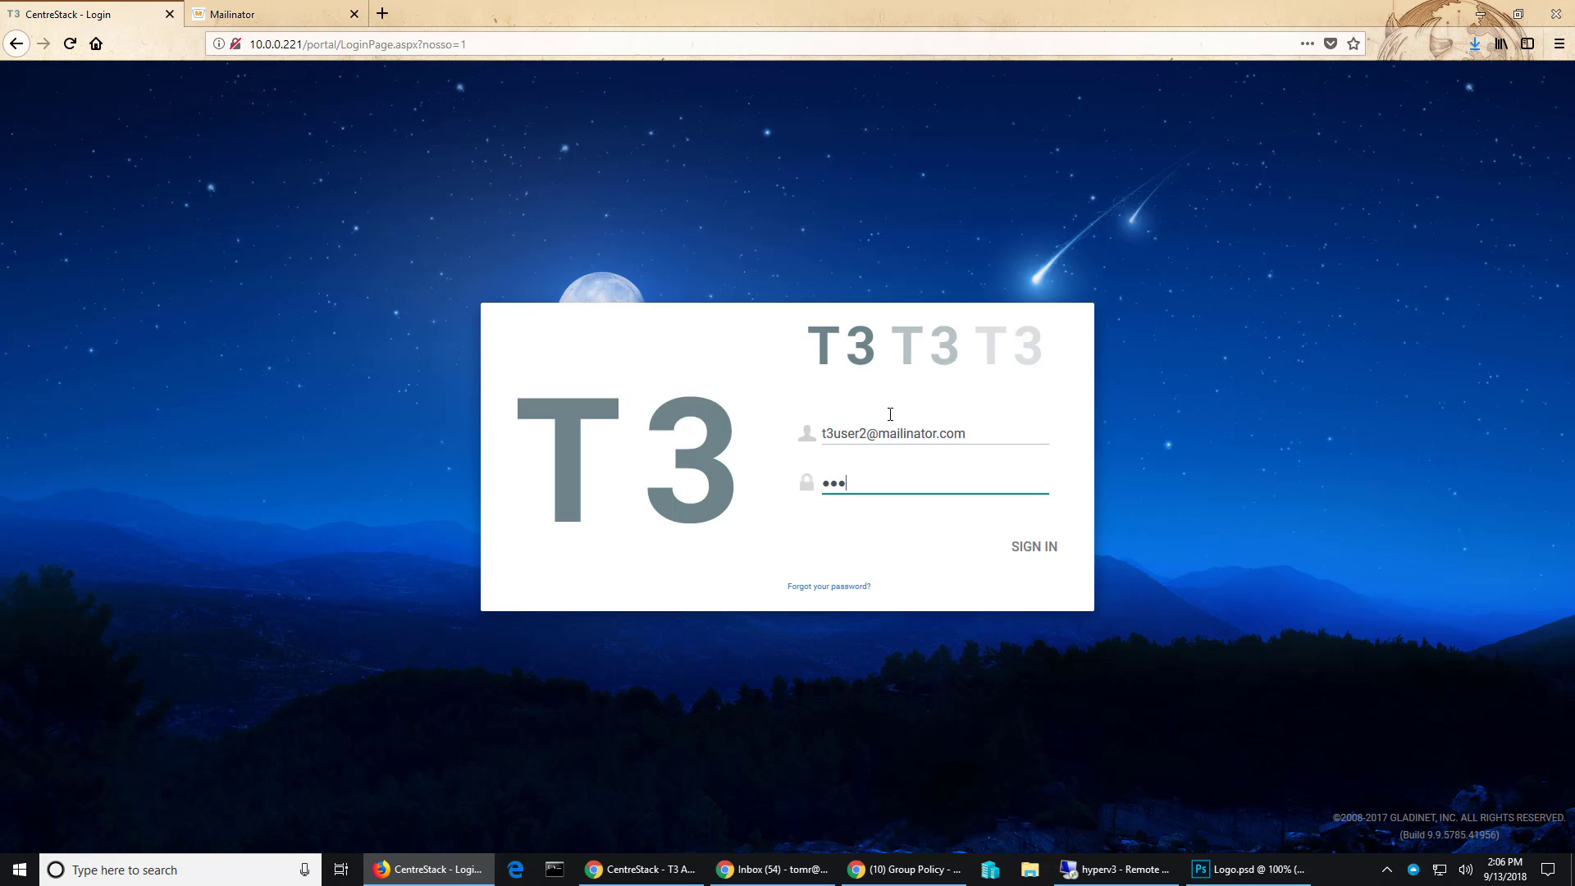
pyautogui.press('Return')
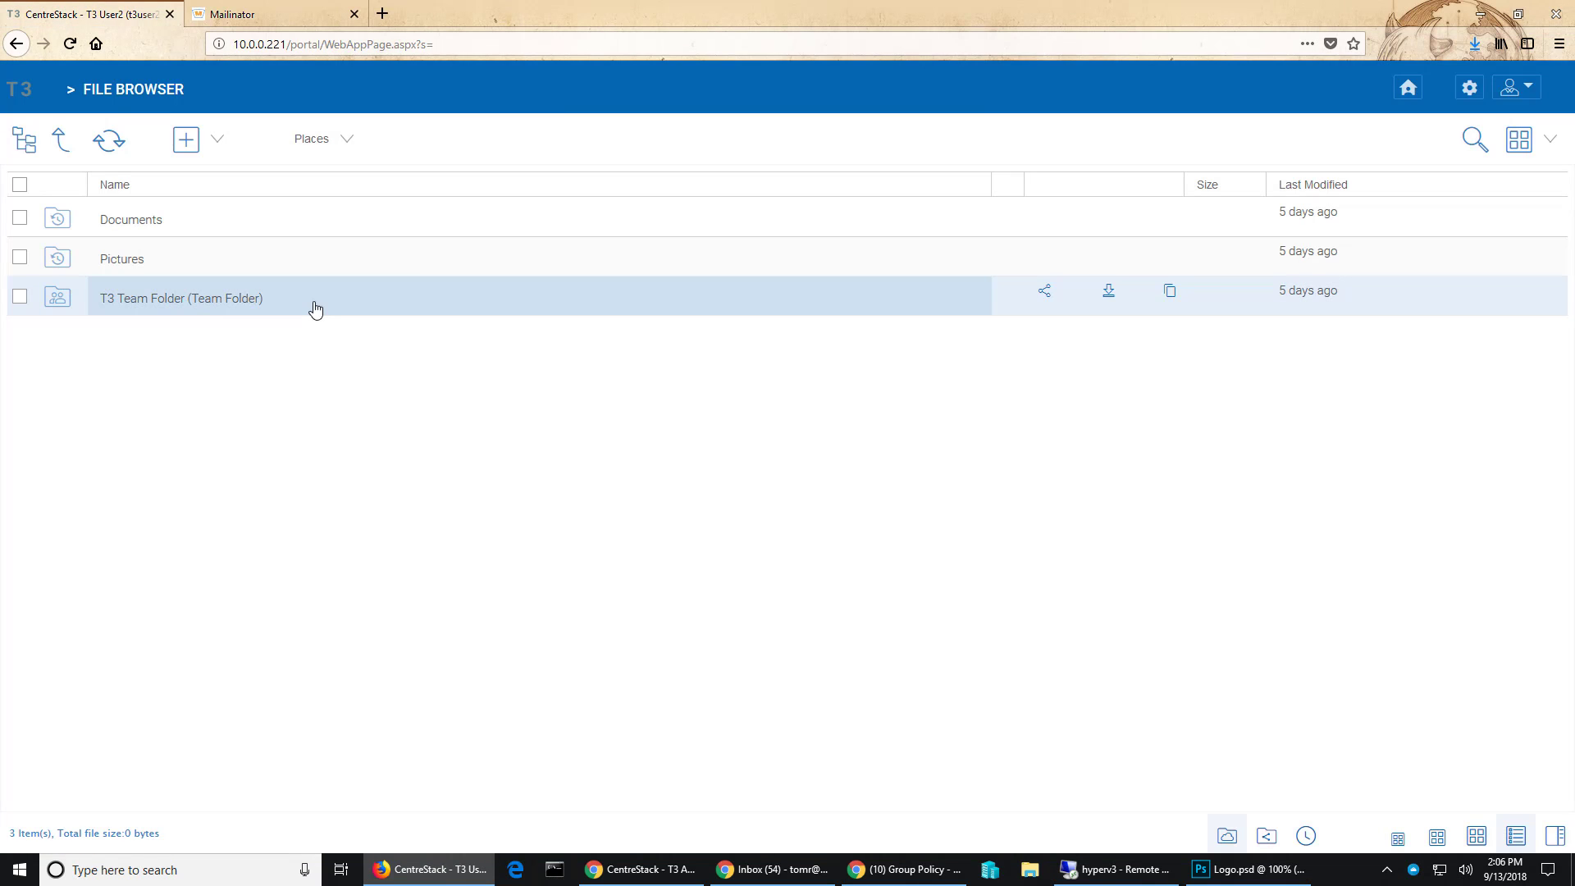
# - Open the share dialog for city pics in T3 Team Folder and view suggested recipients
pyautogui.click(232, 311)
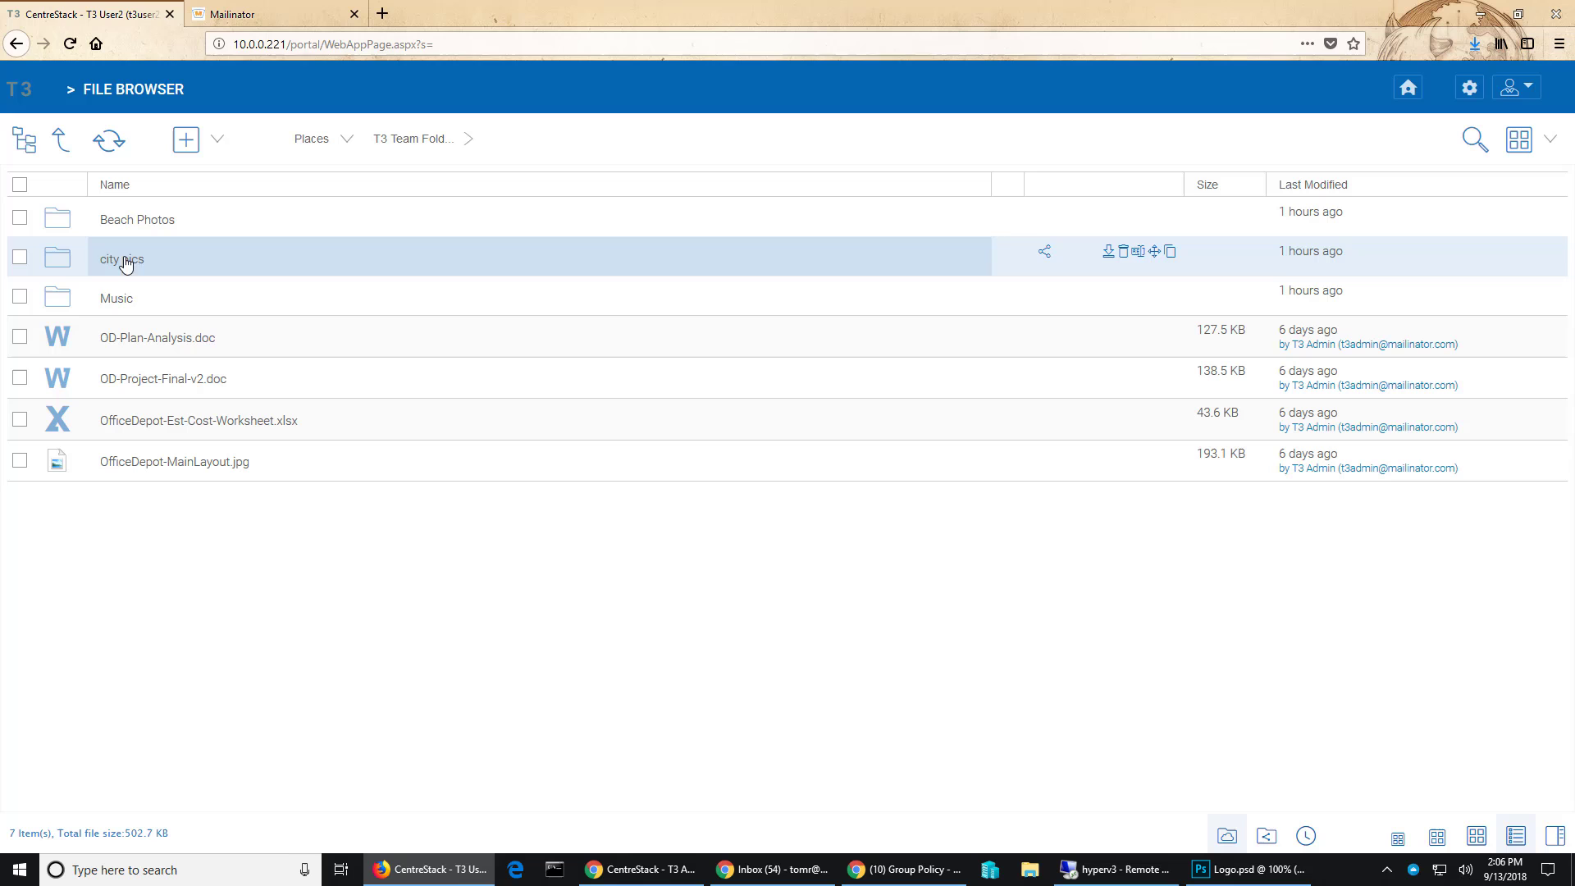
pyautogui.rightClick(167, 261)
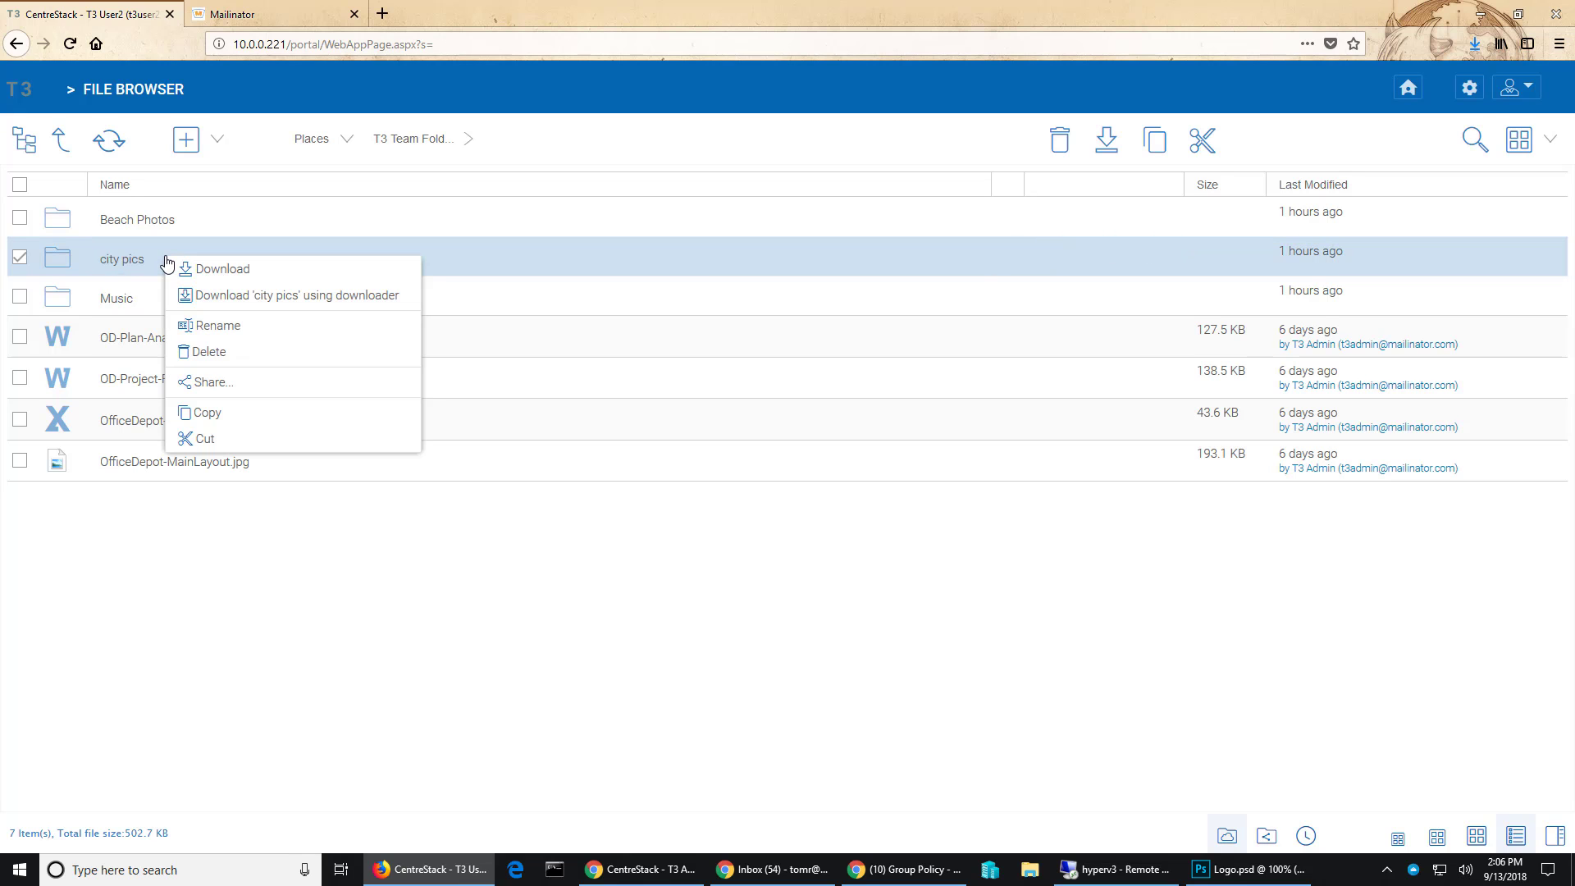
pyautogui.click(250, 398)
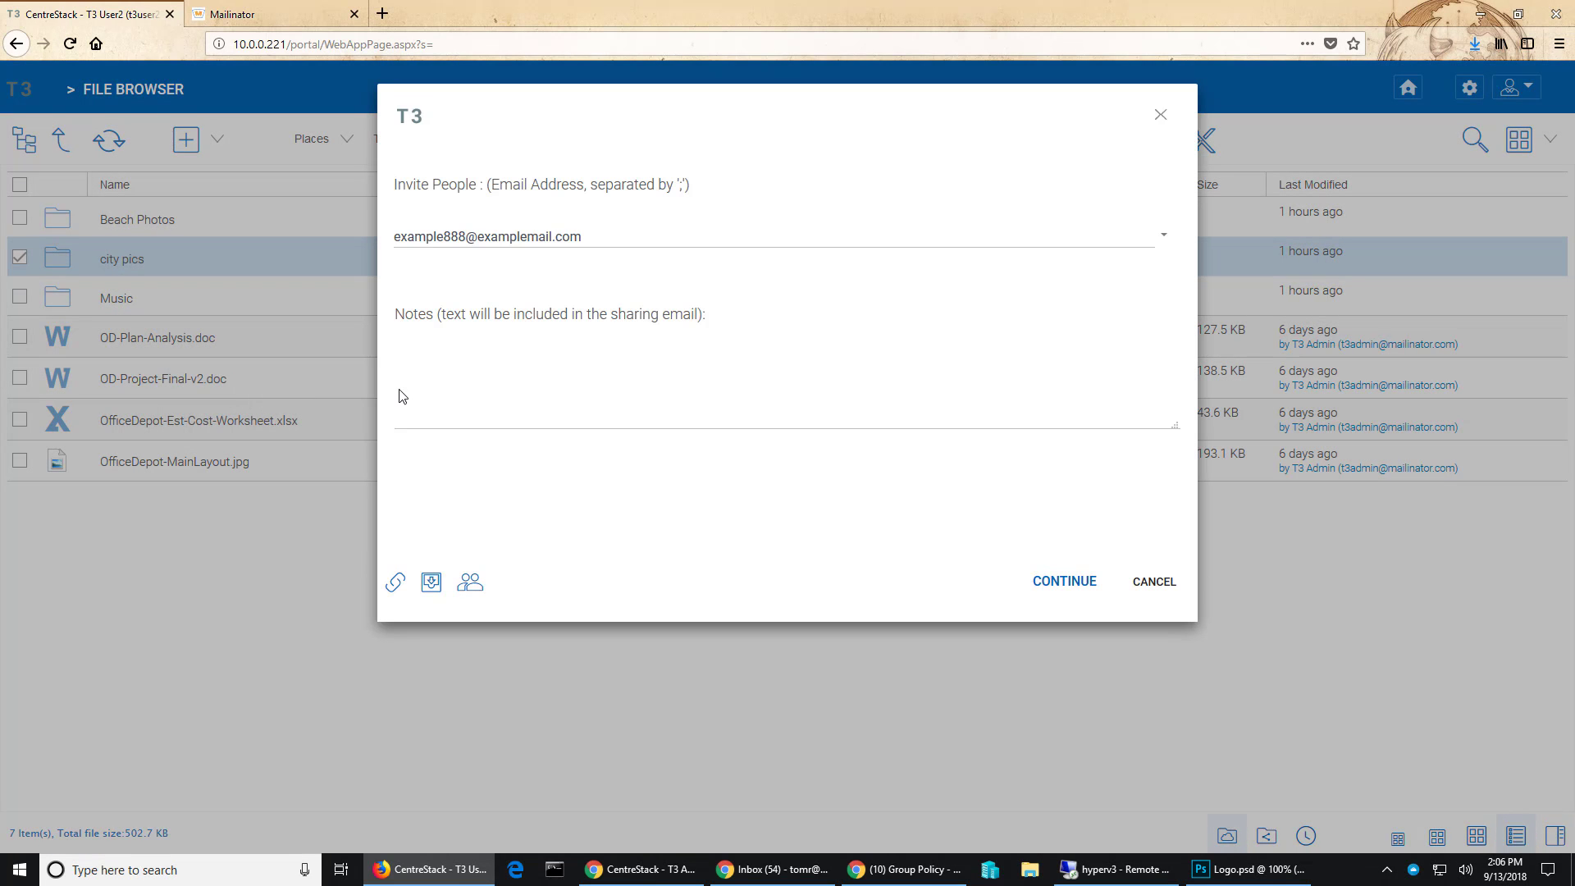
pyautogui.click(1164, 236)
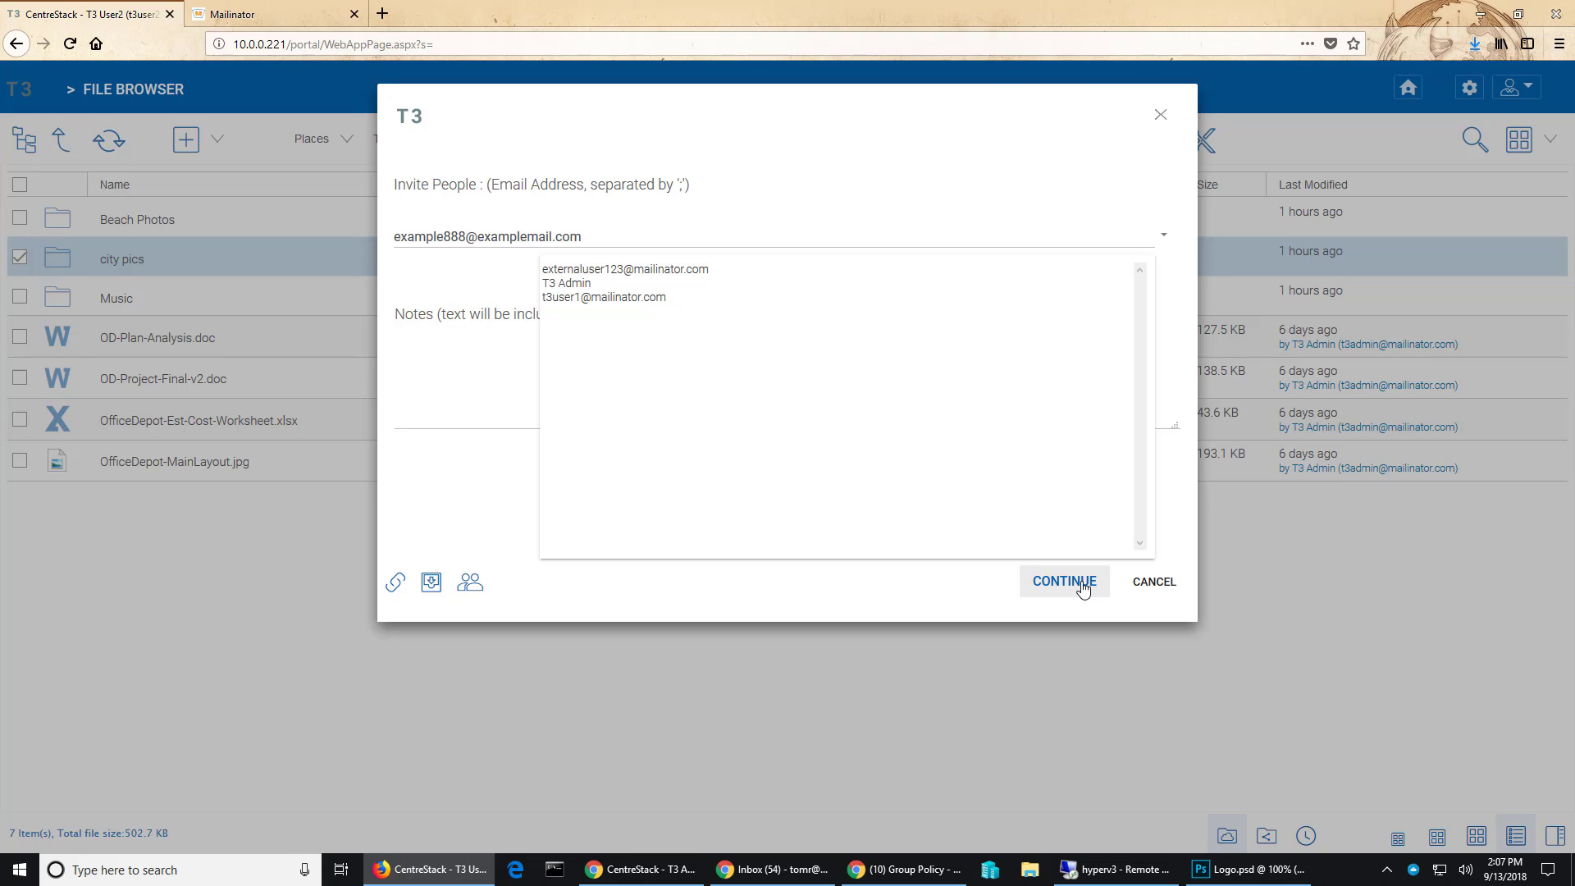
# - Cancel the city pics share and sign back in as the second user with their credentials
pyautogui.click(1082, 584)
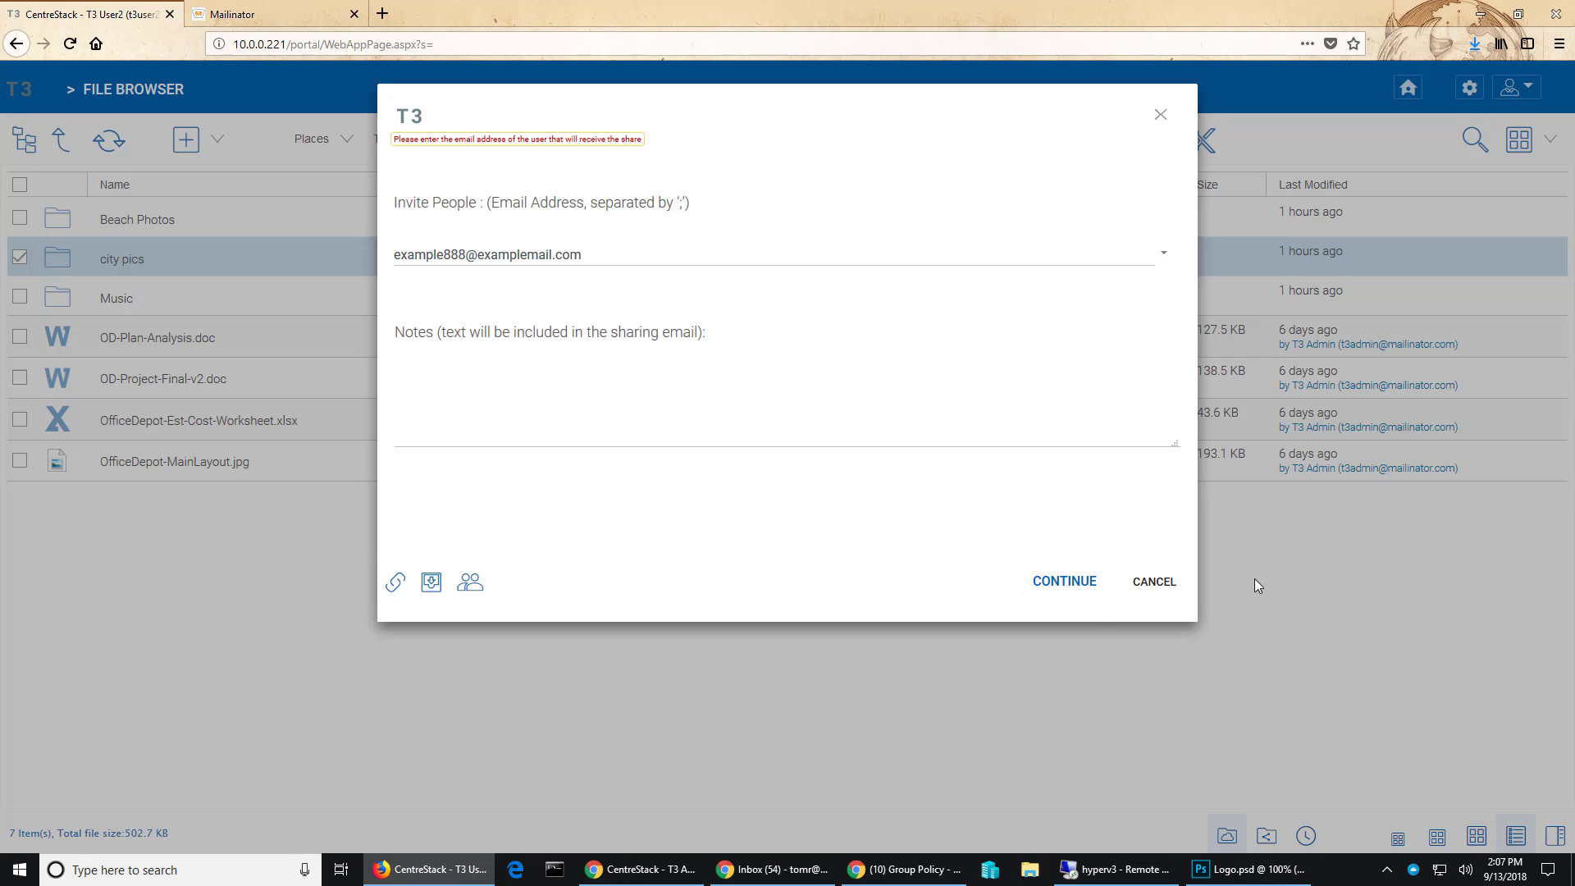
pyautogui.click(1165, 584)
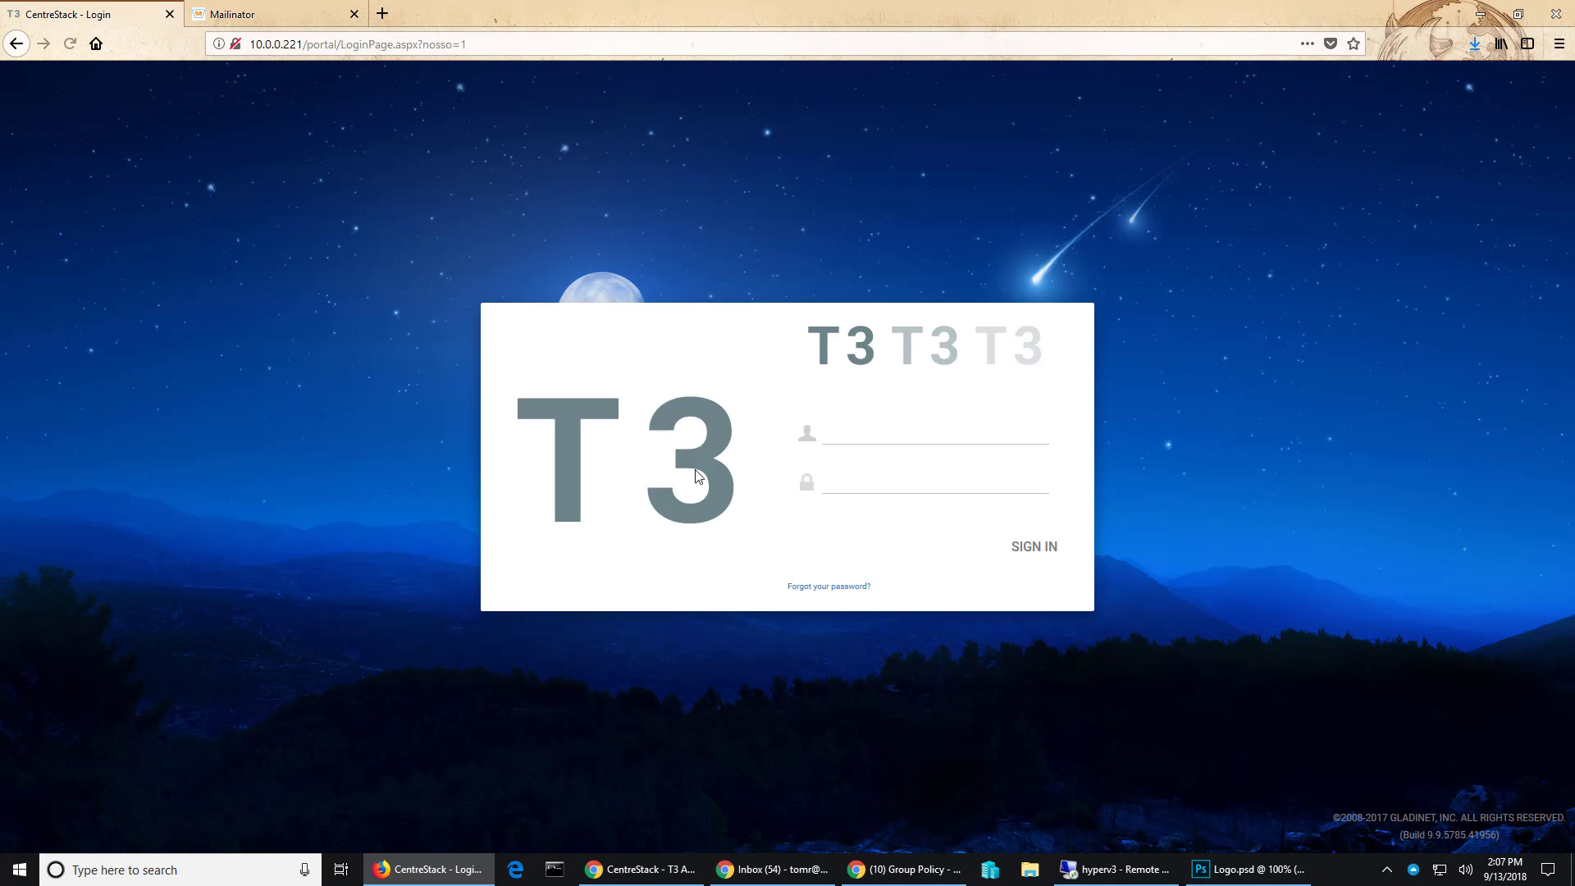
pyautogui.click(870, 435)
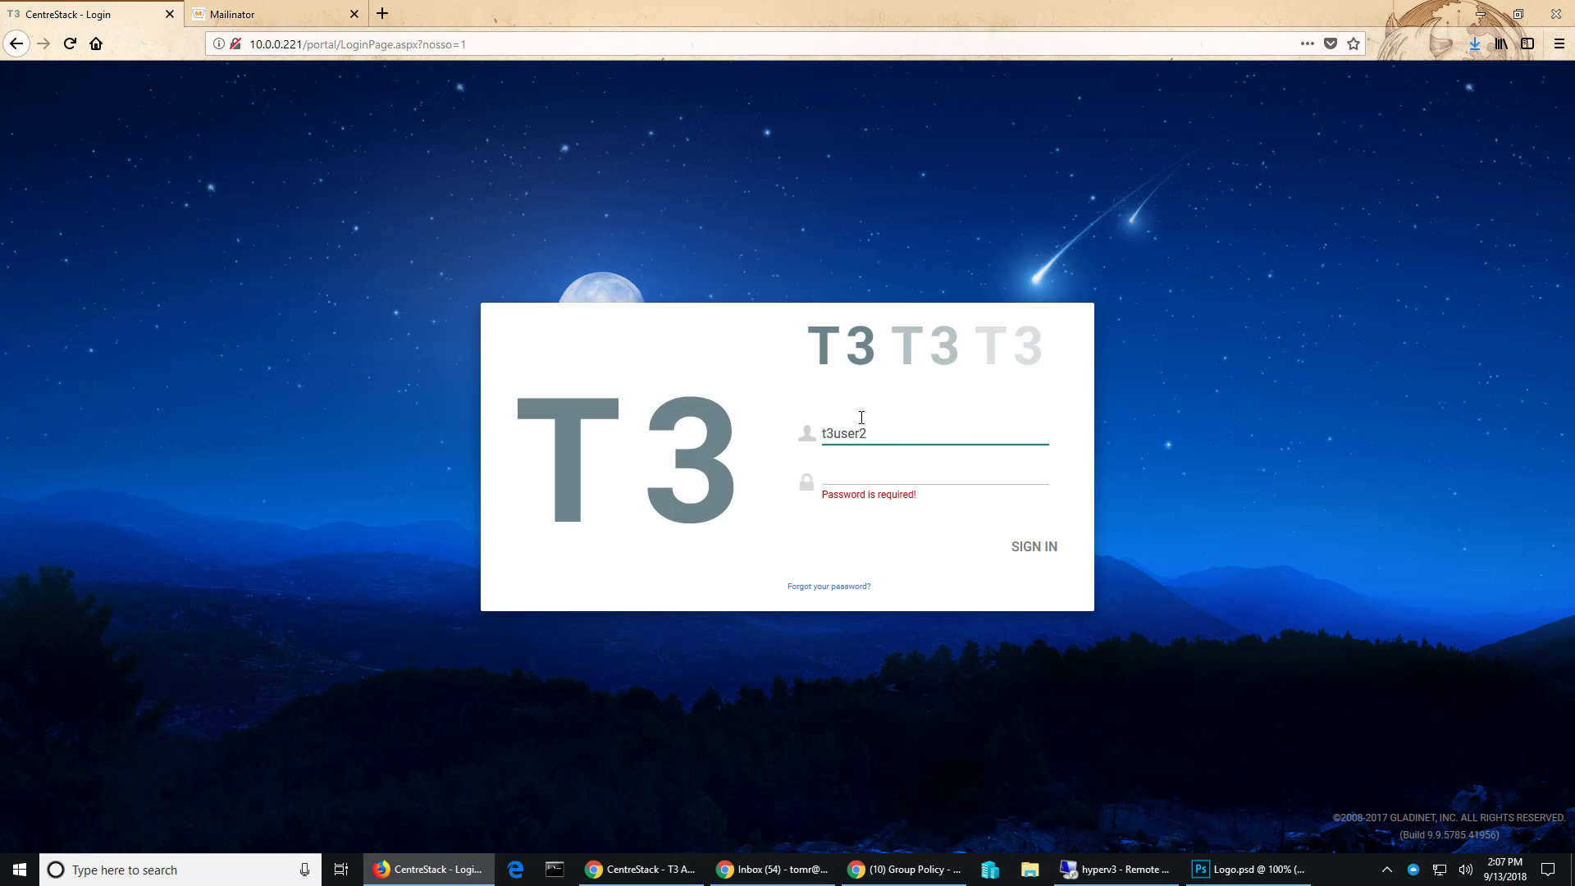
pyautogui.press('Tab')
pyautogui.write('•••')
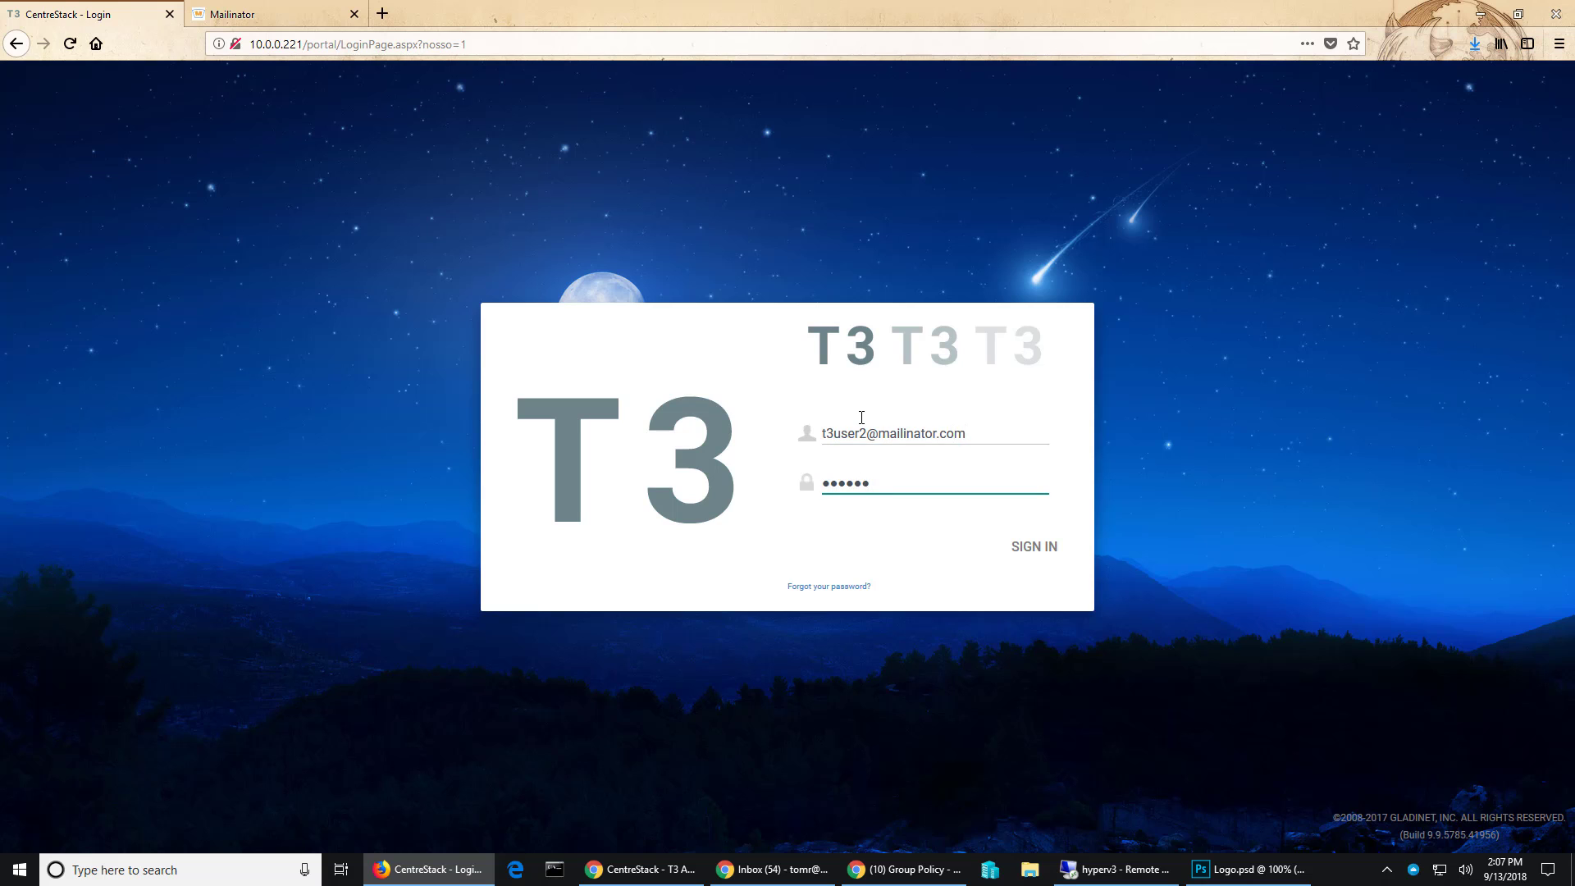
pyautogui.write('•••')
pyautogui.press('Return')
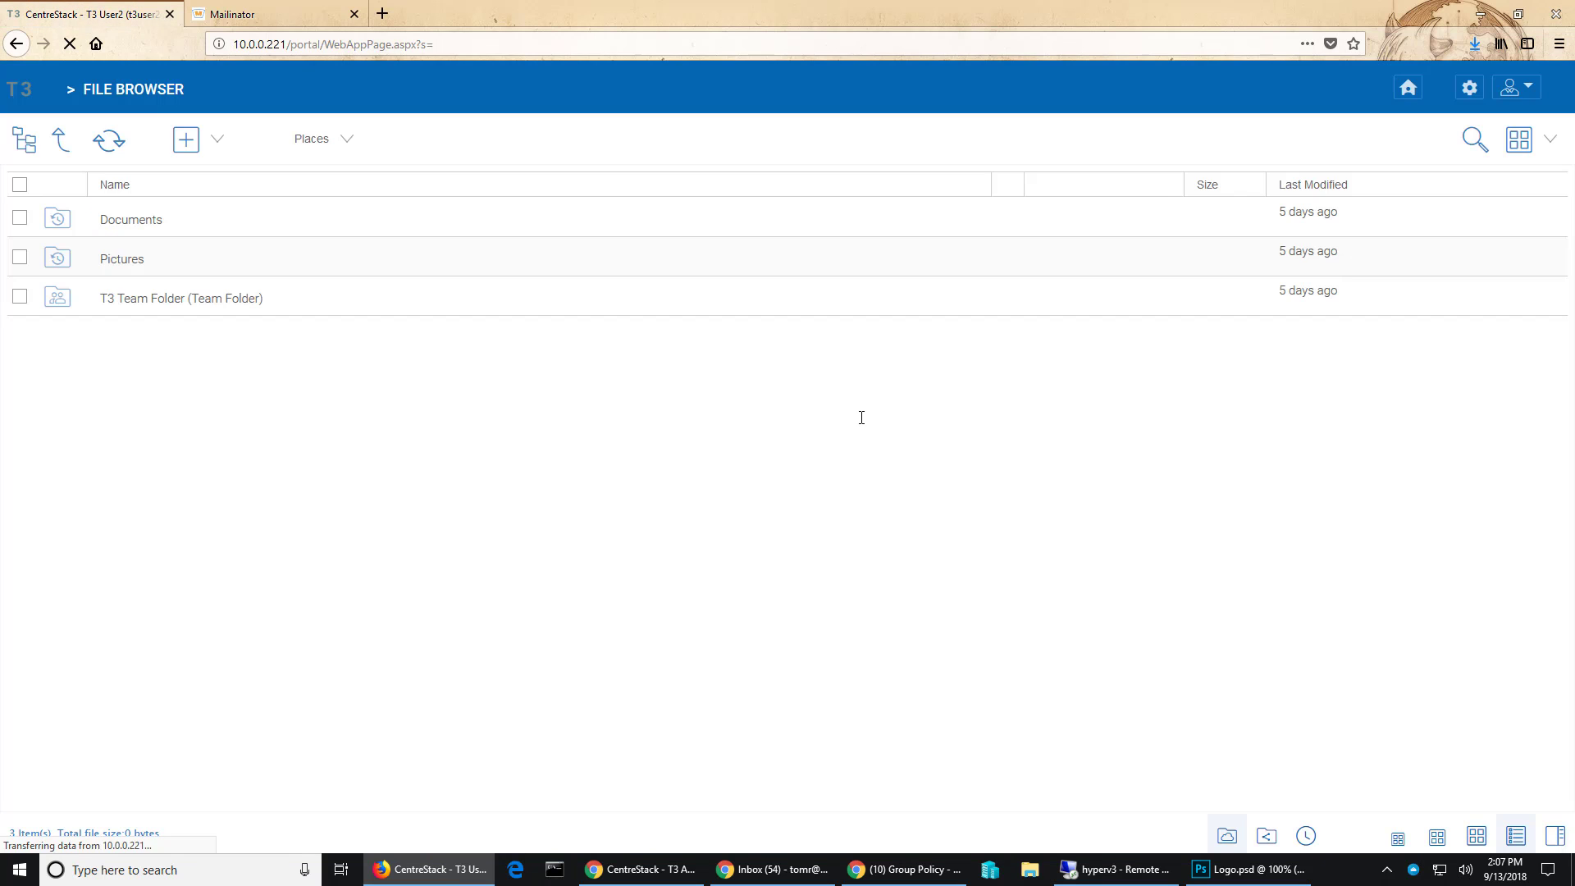
pyautogui.rightClick(137, 262)
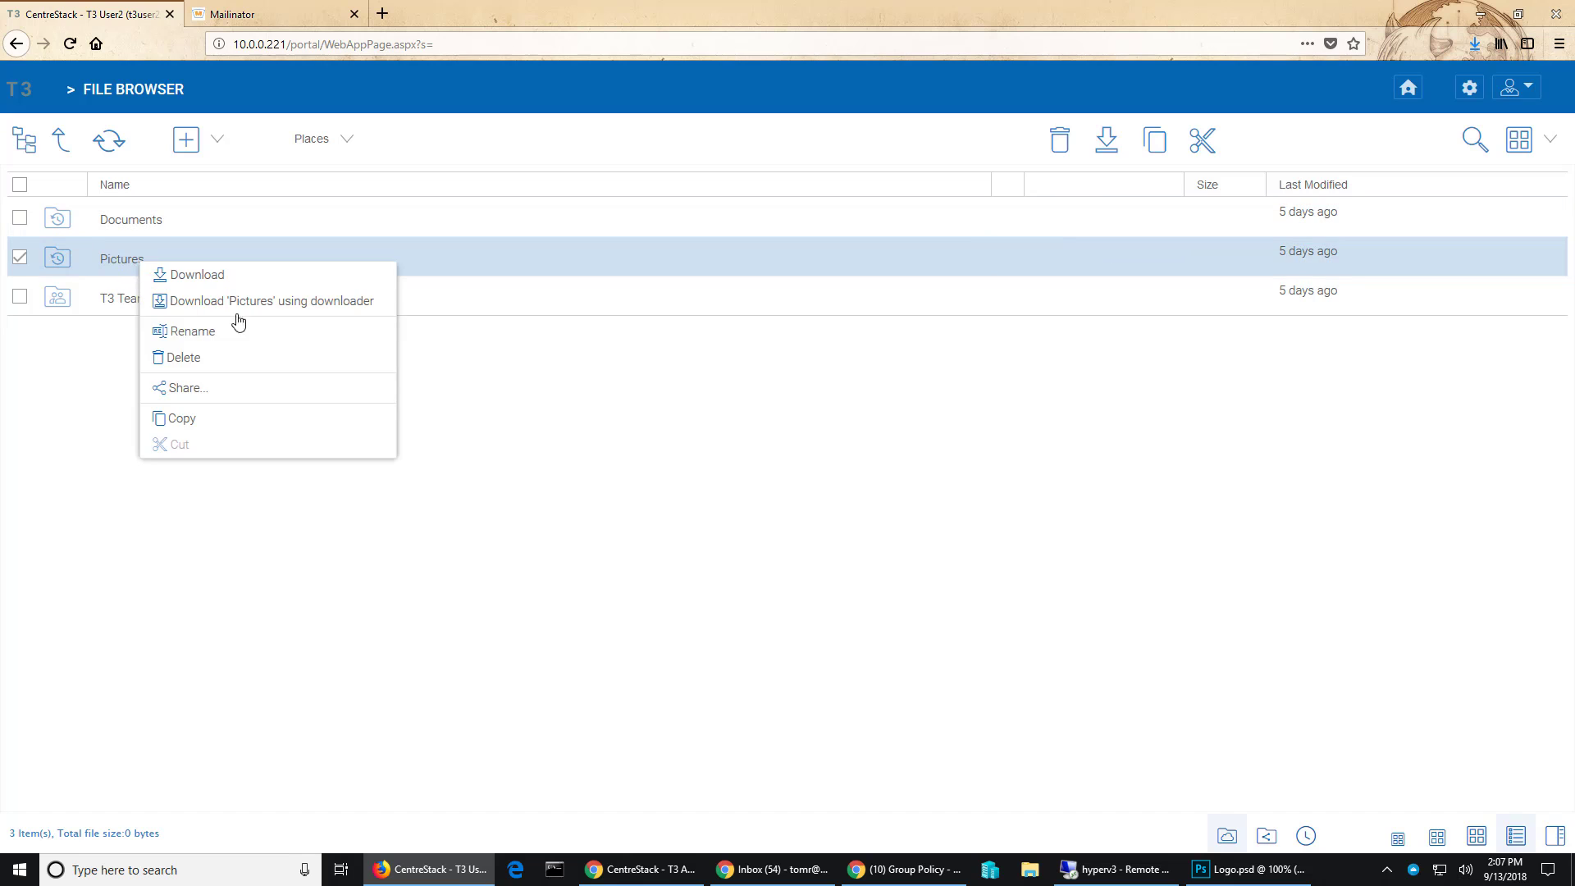
pyautogui.click(187, 388)
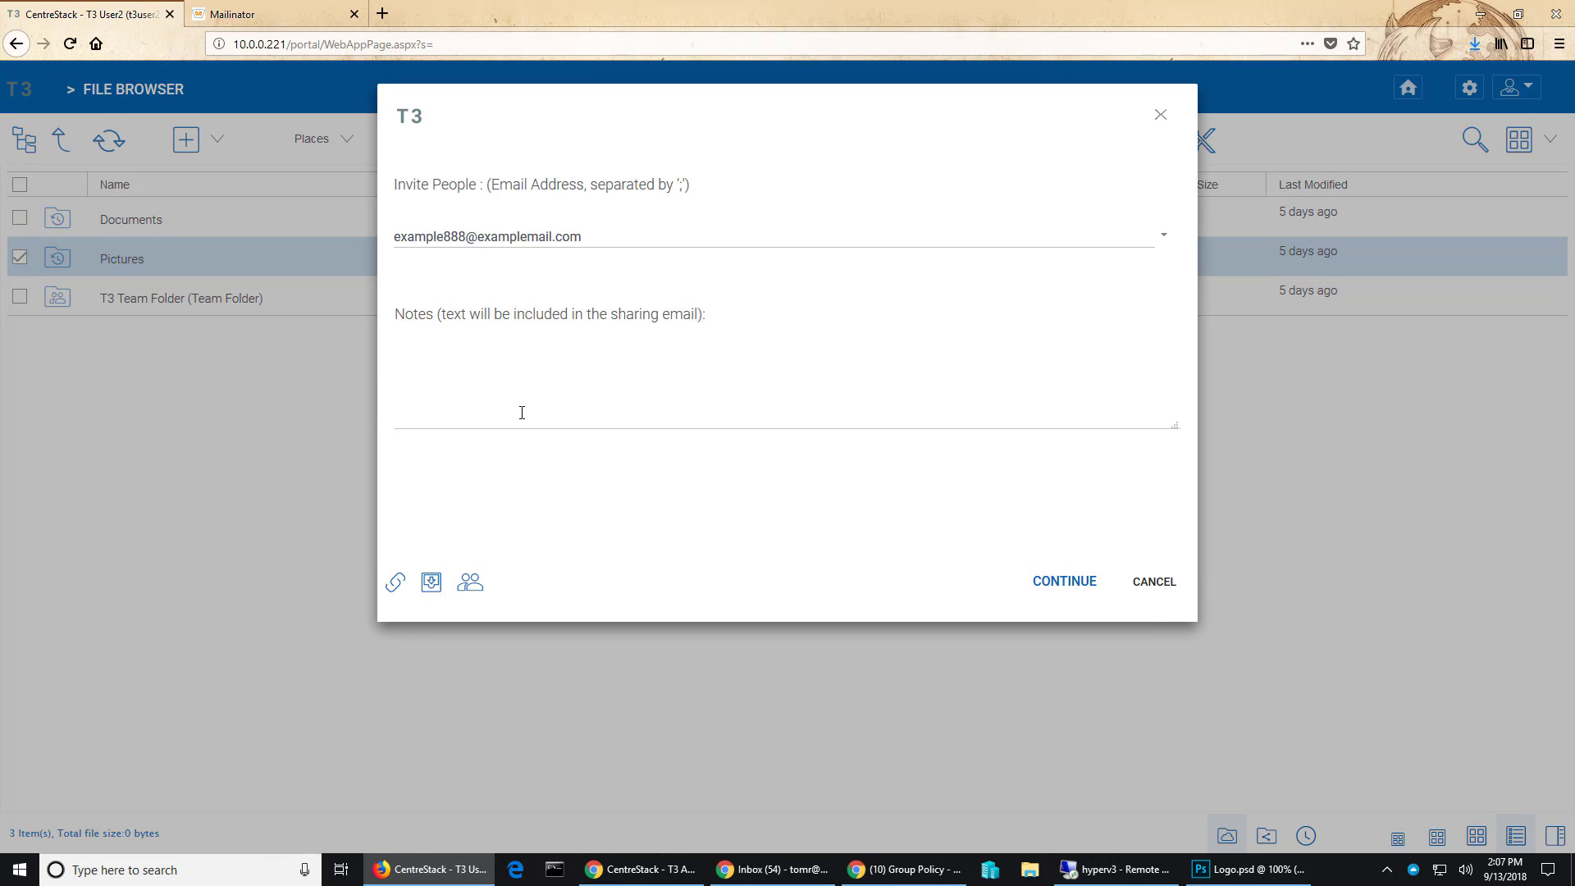
pyautogui.click(1165, 237)
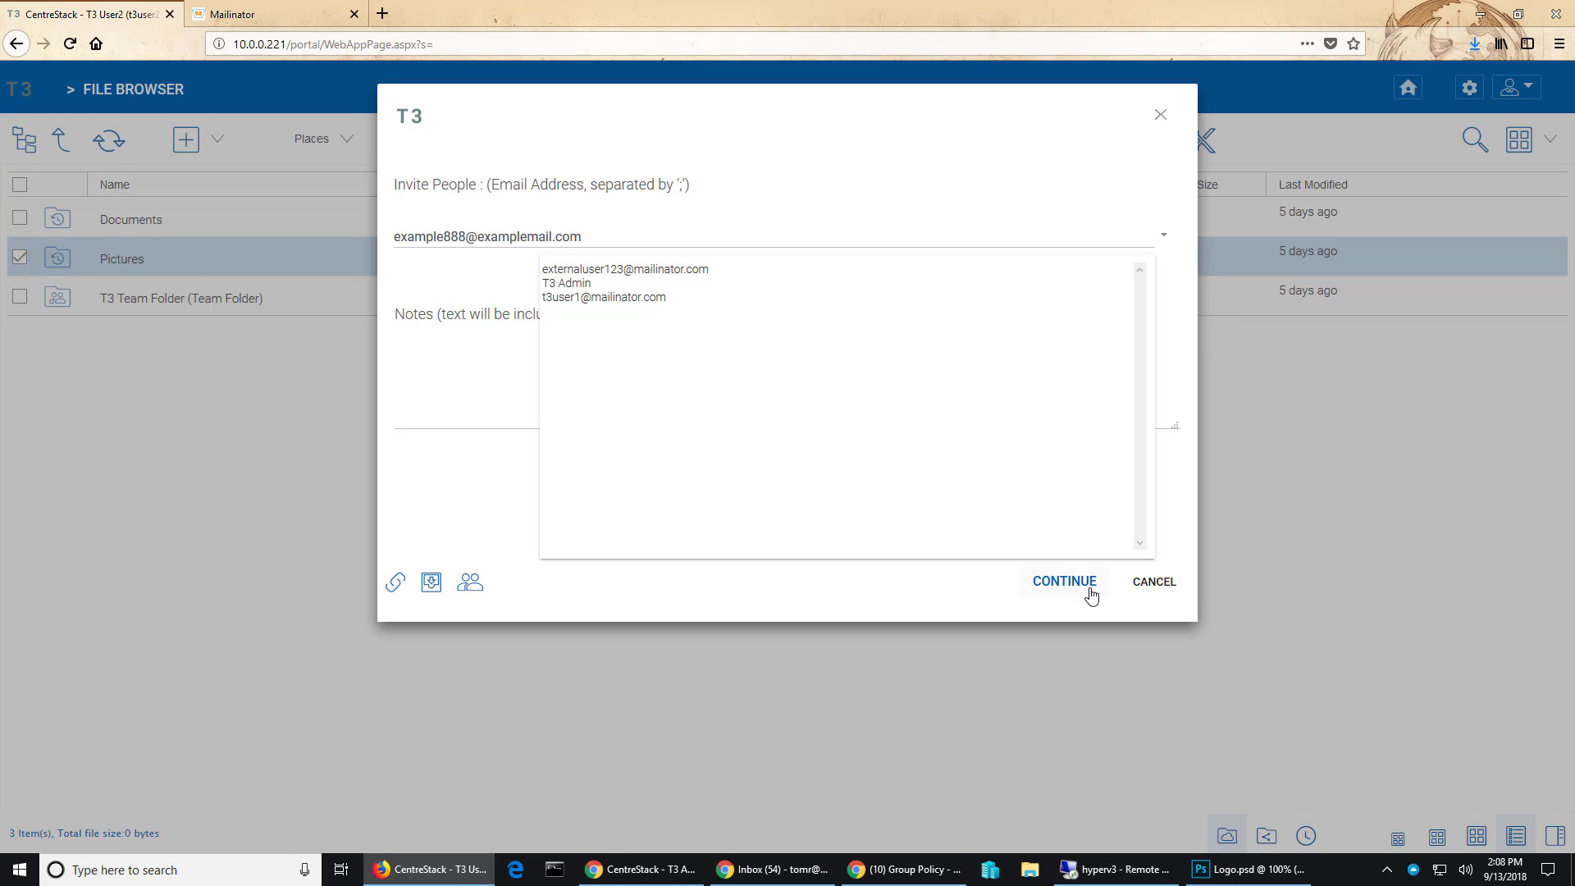
pyautogui.click(1152, 581)
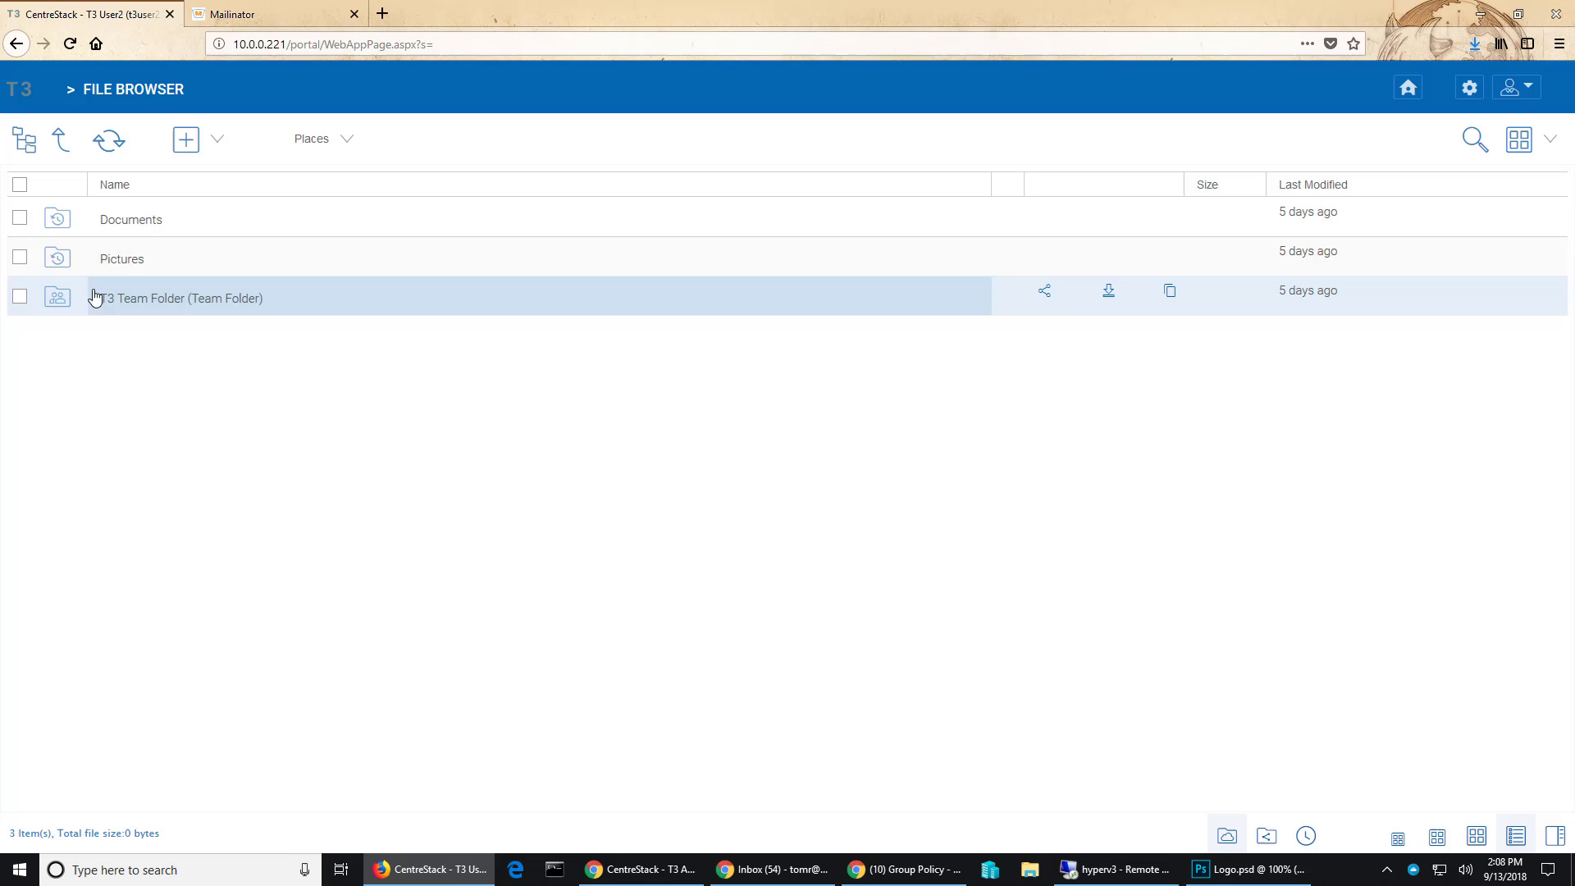
# - Start sharing the Documents folder with the external user's e-mail and the note 'ext user 2 share'
pyautogui.rightClick(152, 221)
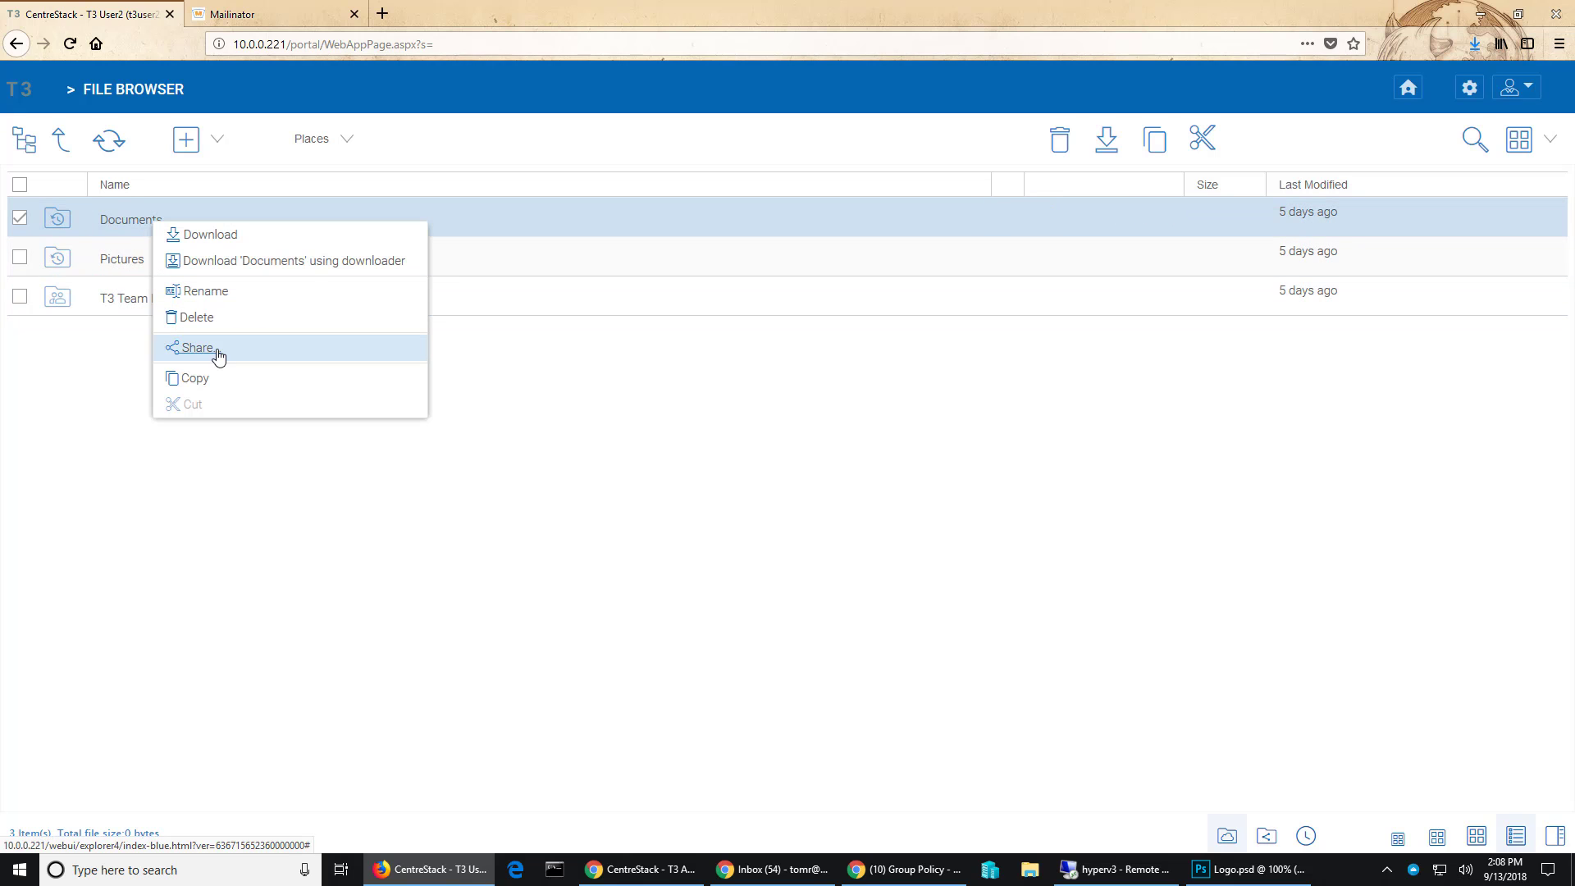
pyautogui.click(196, 347)
pyautogui.click(670, 239)
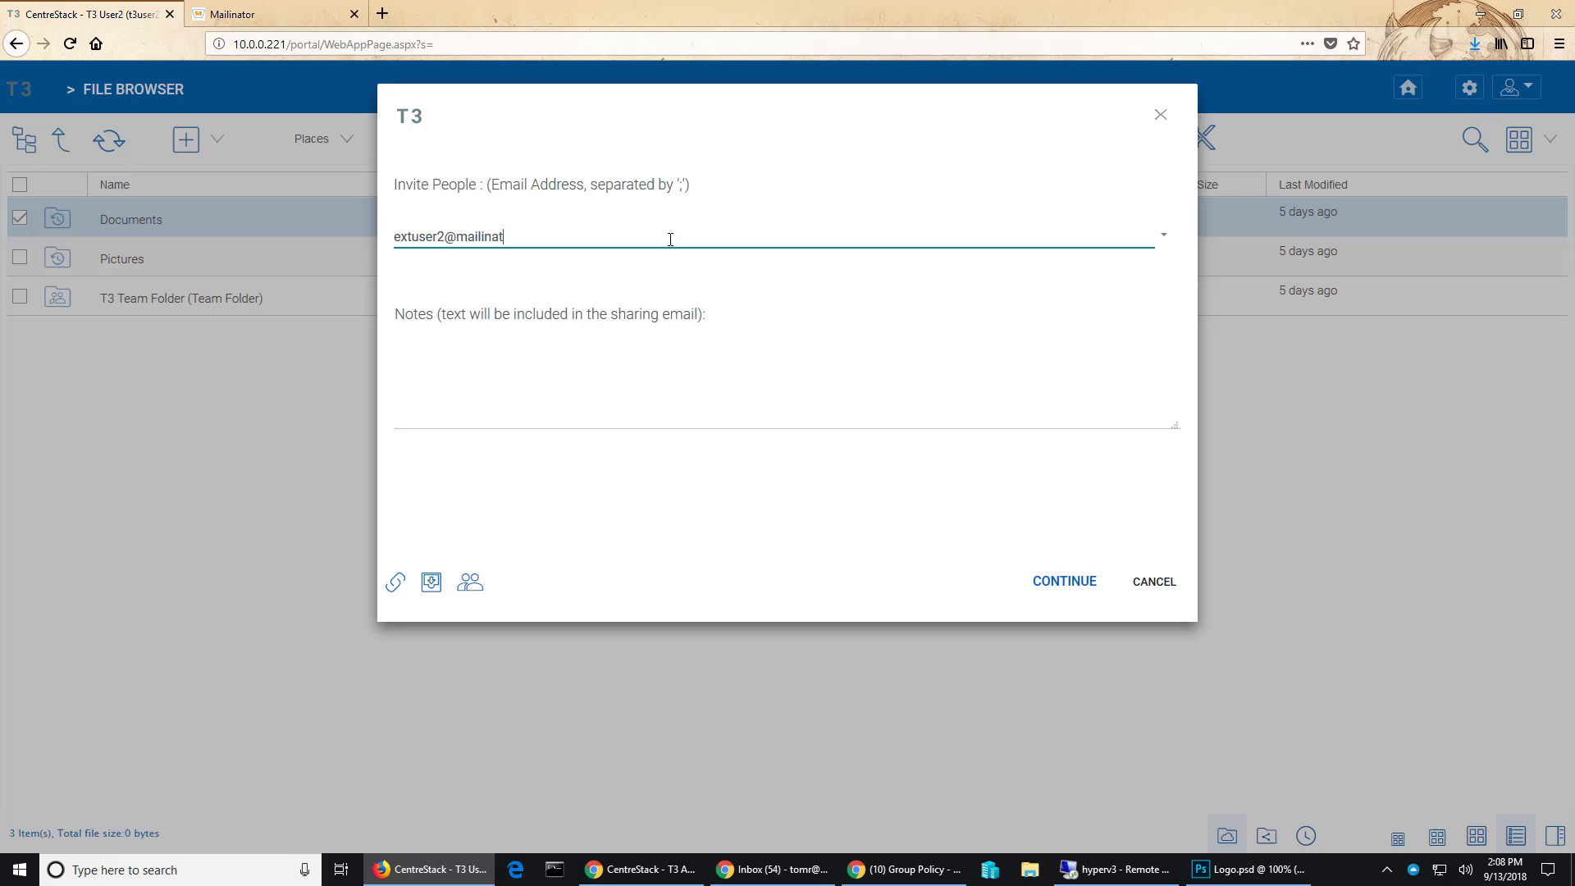
pyautogui.press('Tab')
pyautogui.press('Tab')
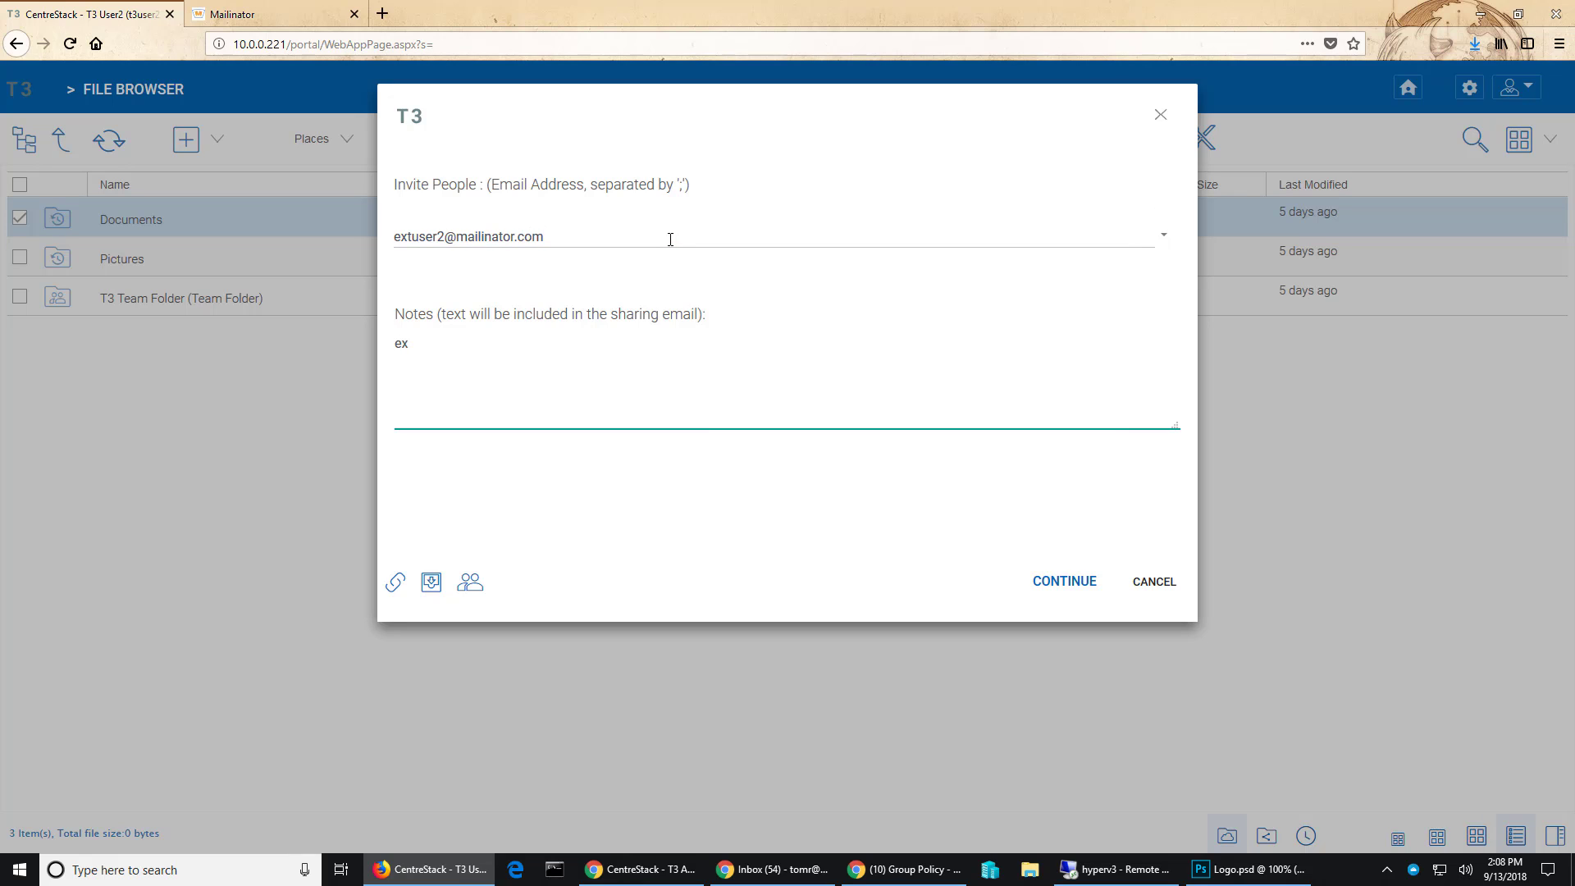
pyautogui.write('ext user 2 share')
# - Share Documents with Edit / Full-Control Access
pyautogui.click(1071, 584)
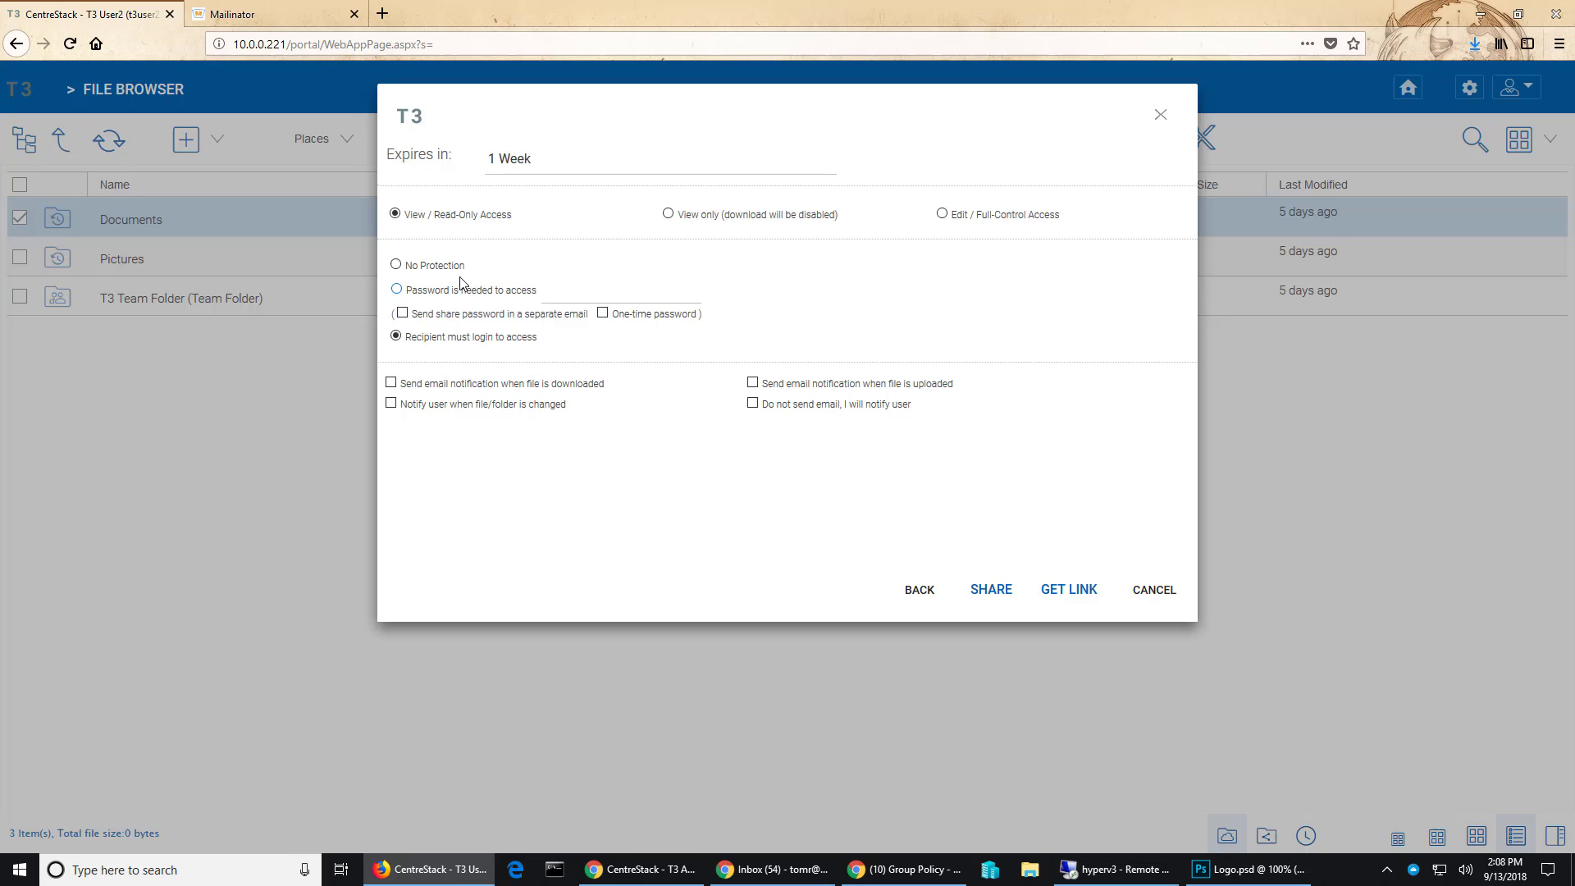
pyautogui.click(942, 214)
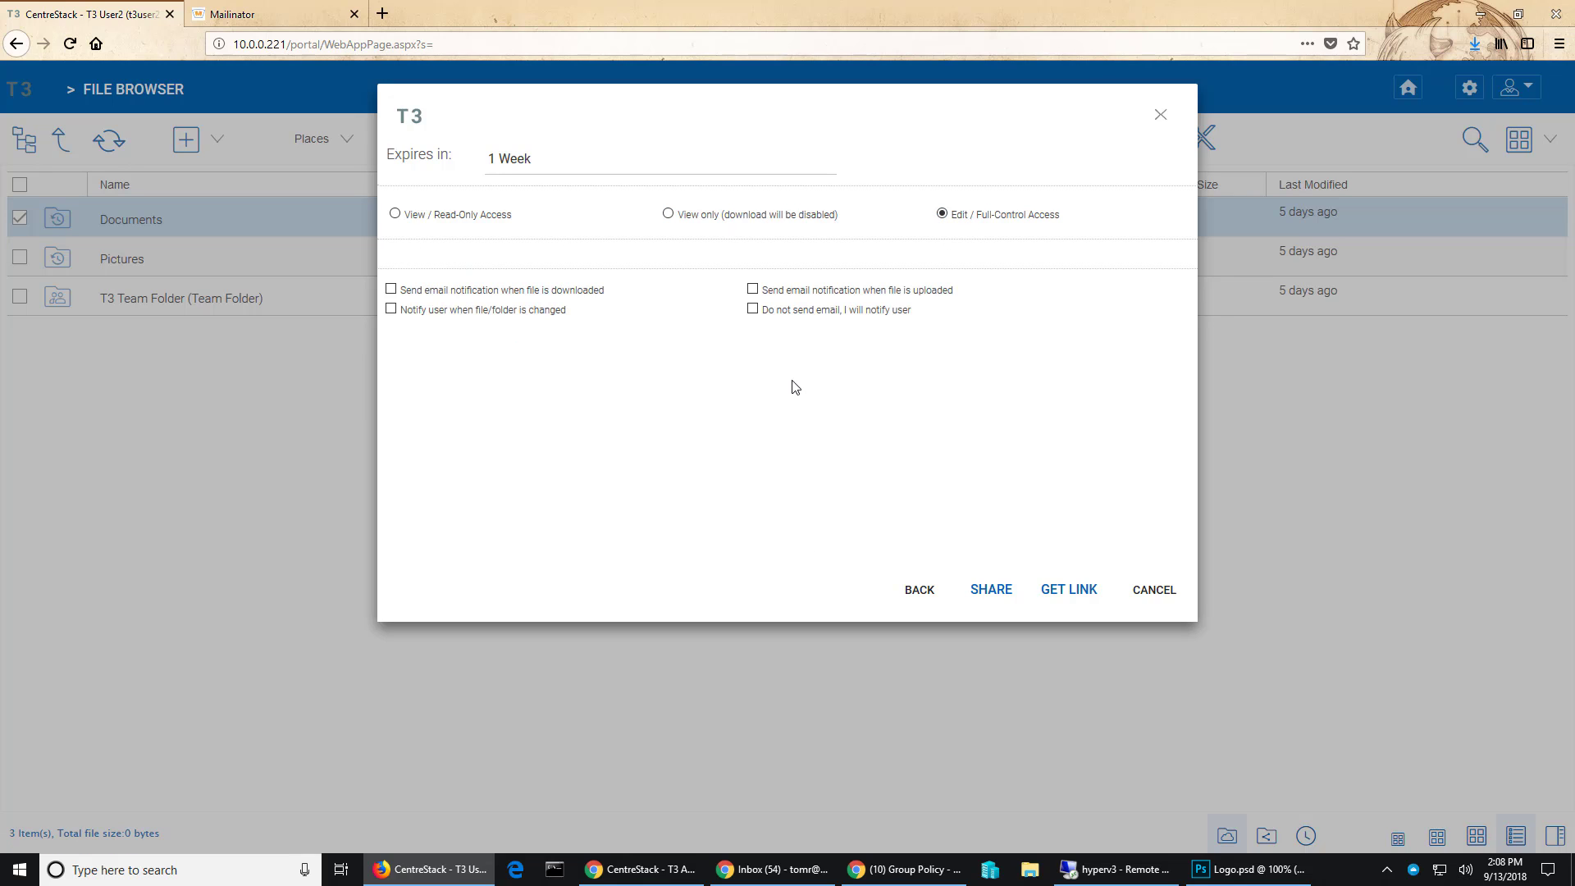
pyautogui.click(990, 592)
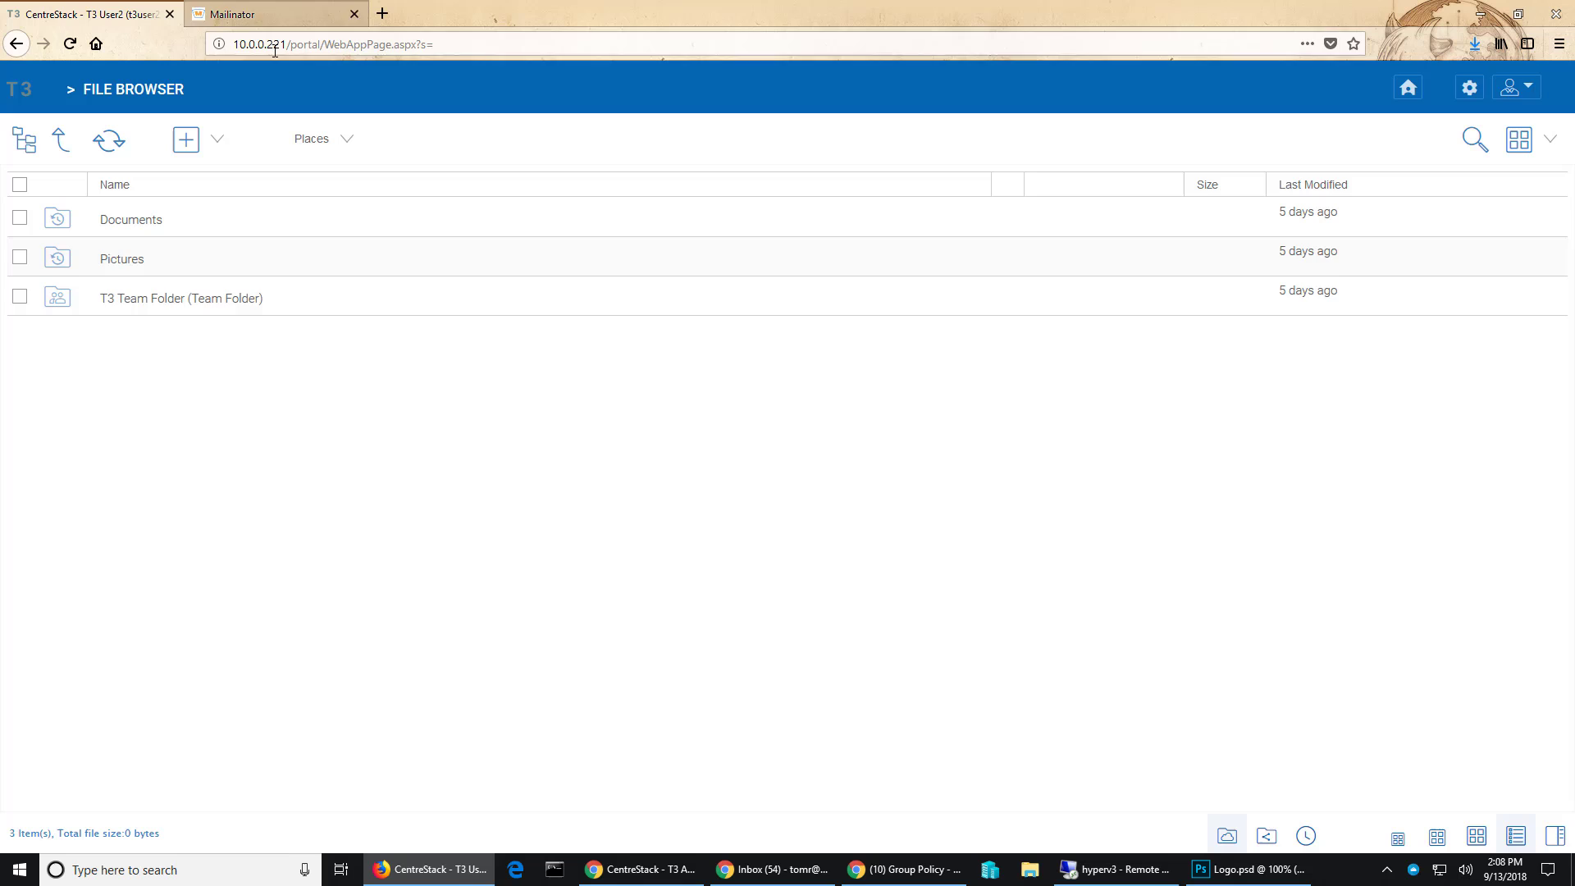
# - Open T3 Team Folder > Music, check share recipients for A Waltz For Naseem.mp3, then cancel
pyautogui.rightClick(205, 307)
pyautogui.doubleClick(151, 310)
pyautogui.doubleClick(148, 307)
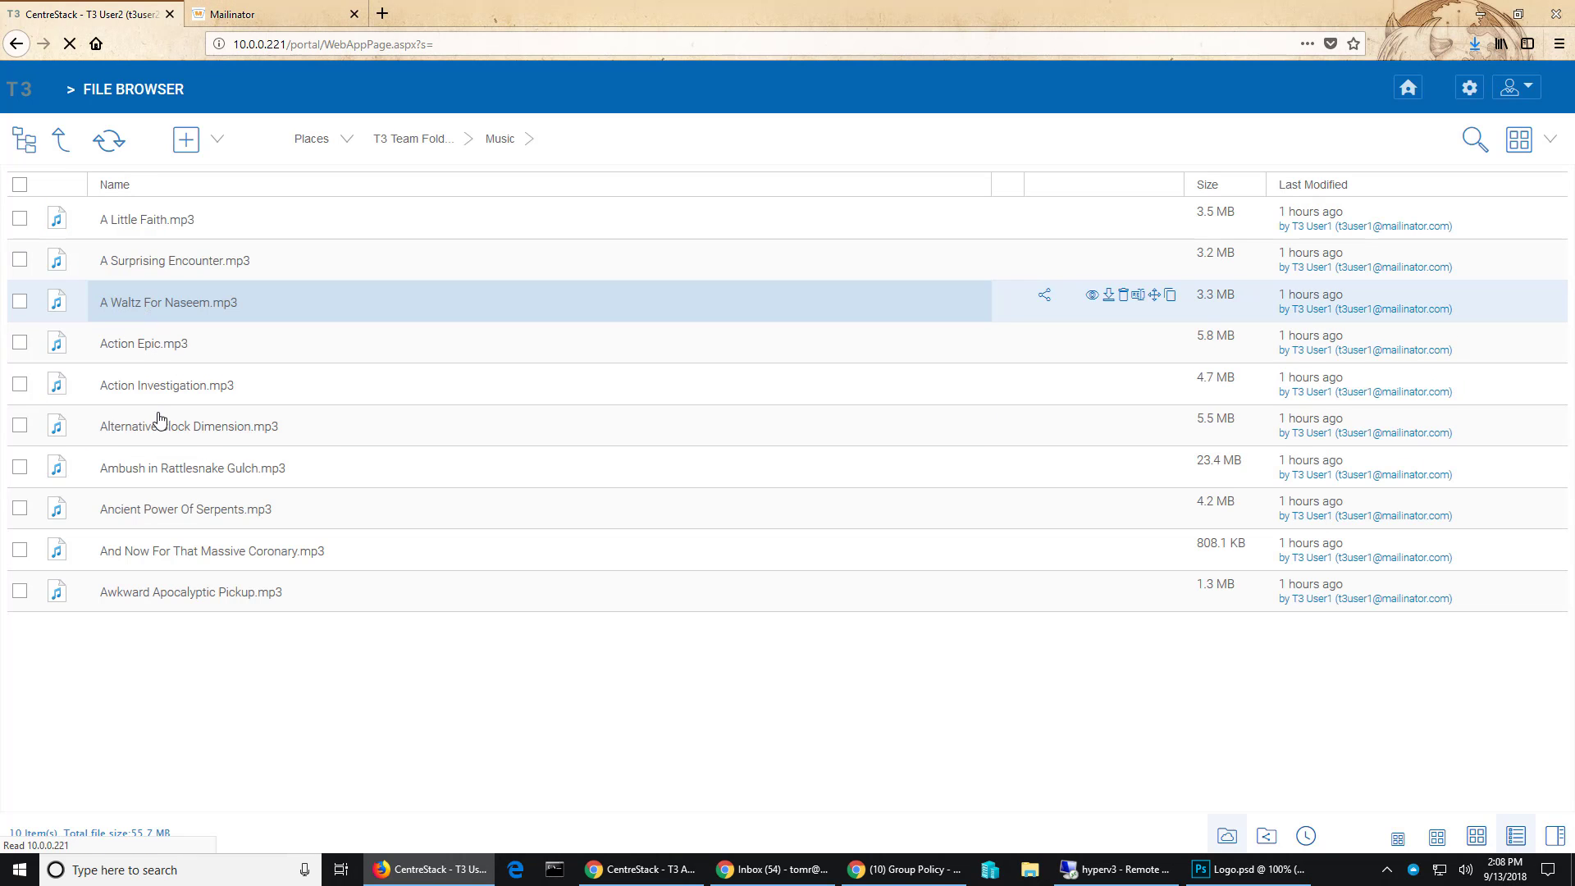
pyautogui.rightClick(167, 310)
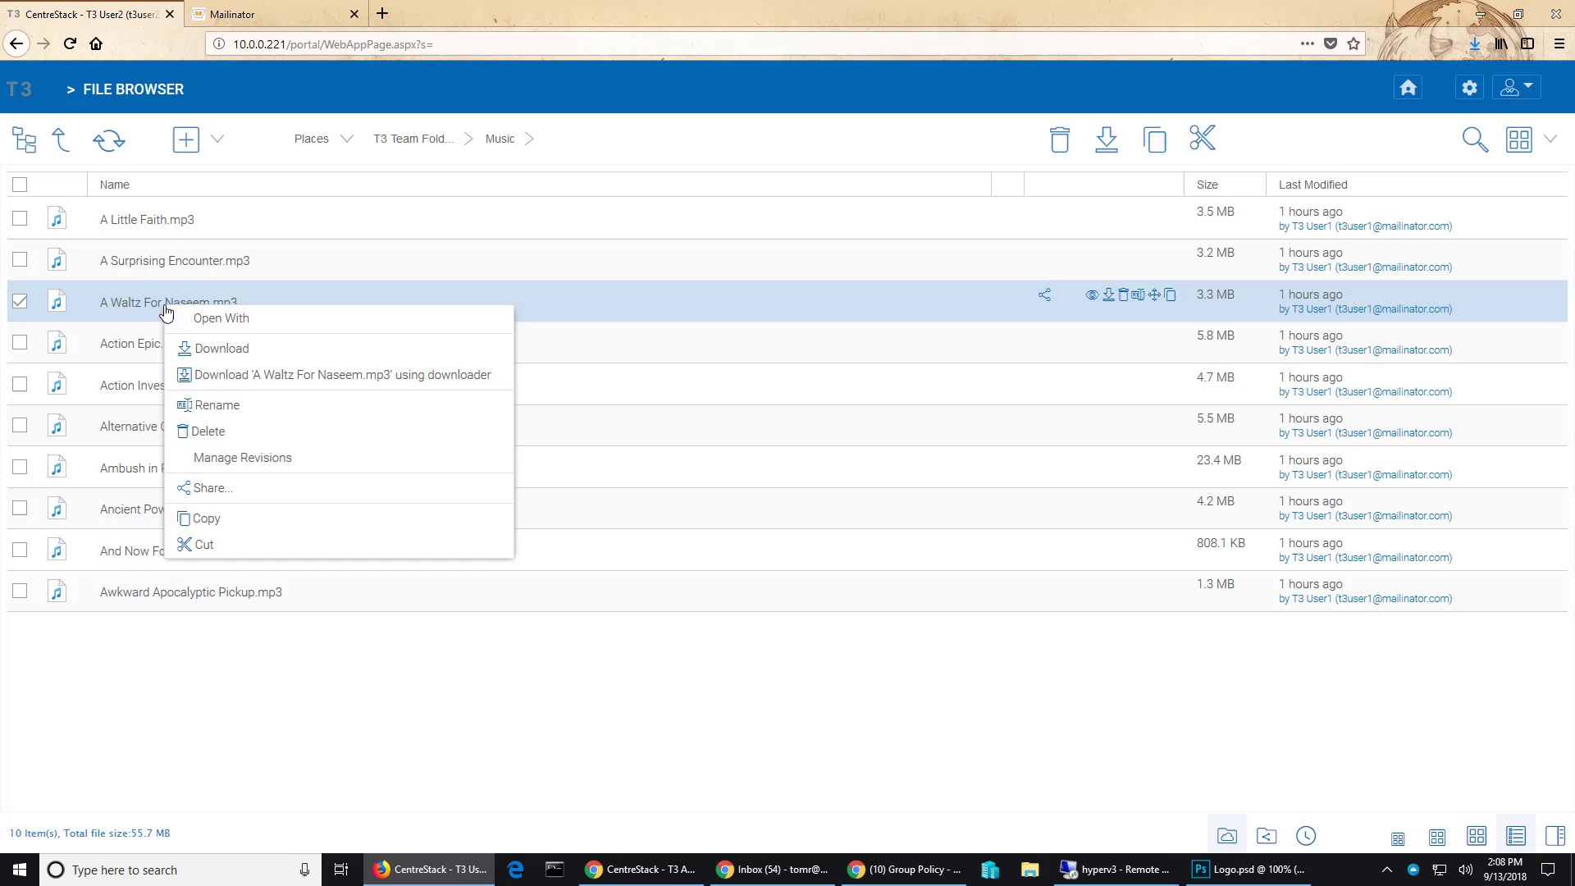
pyautogui.click(206, 489)
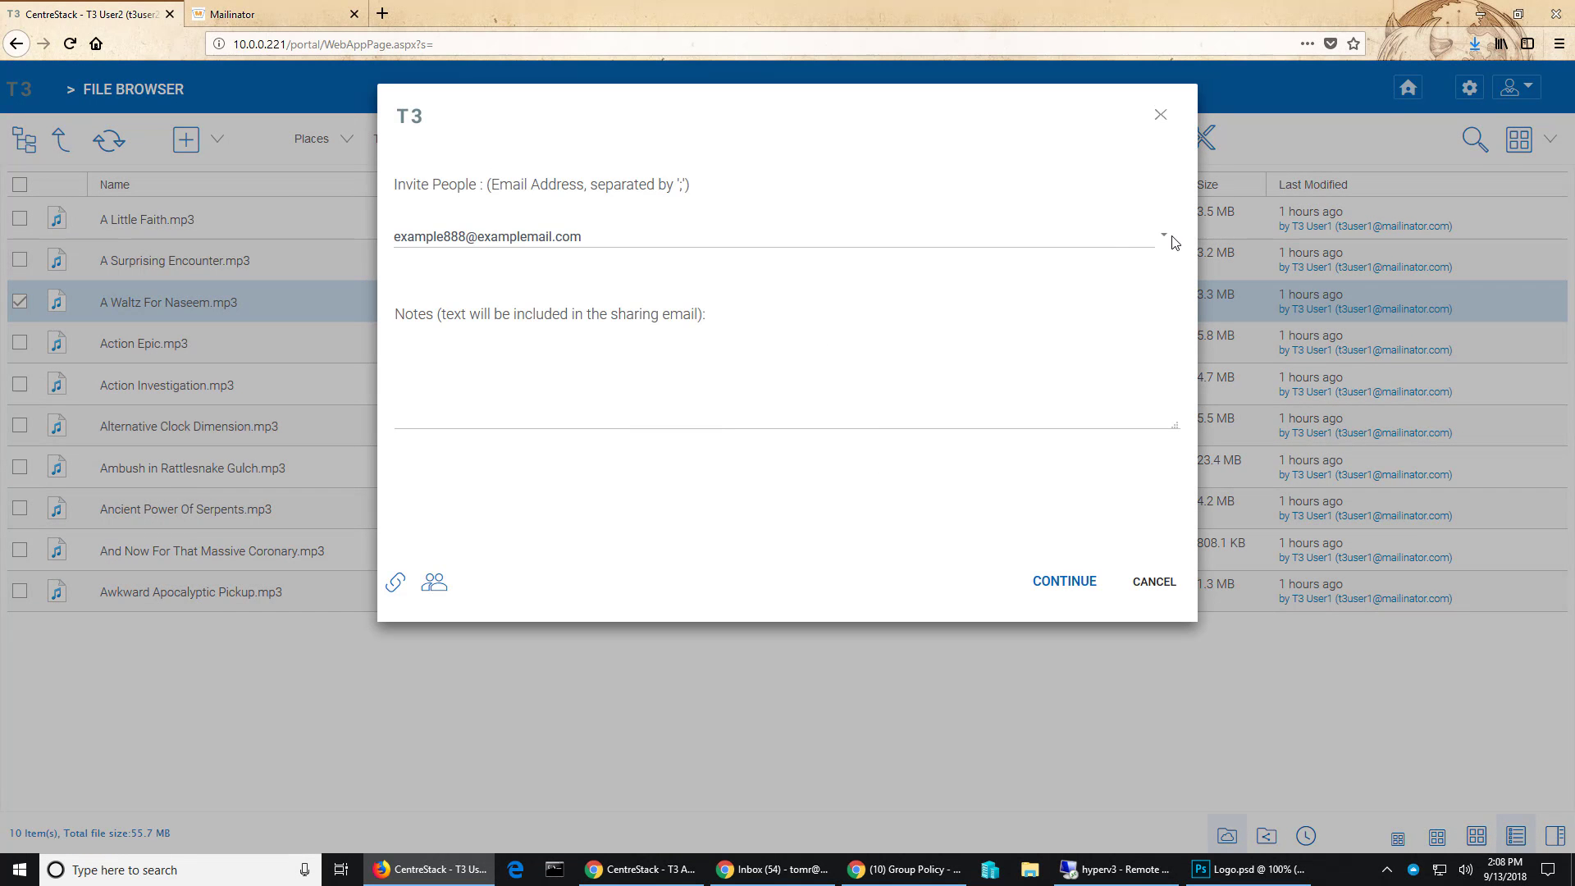
pyautogui.click(1164, 237)
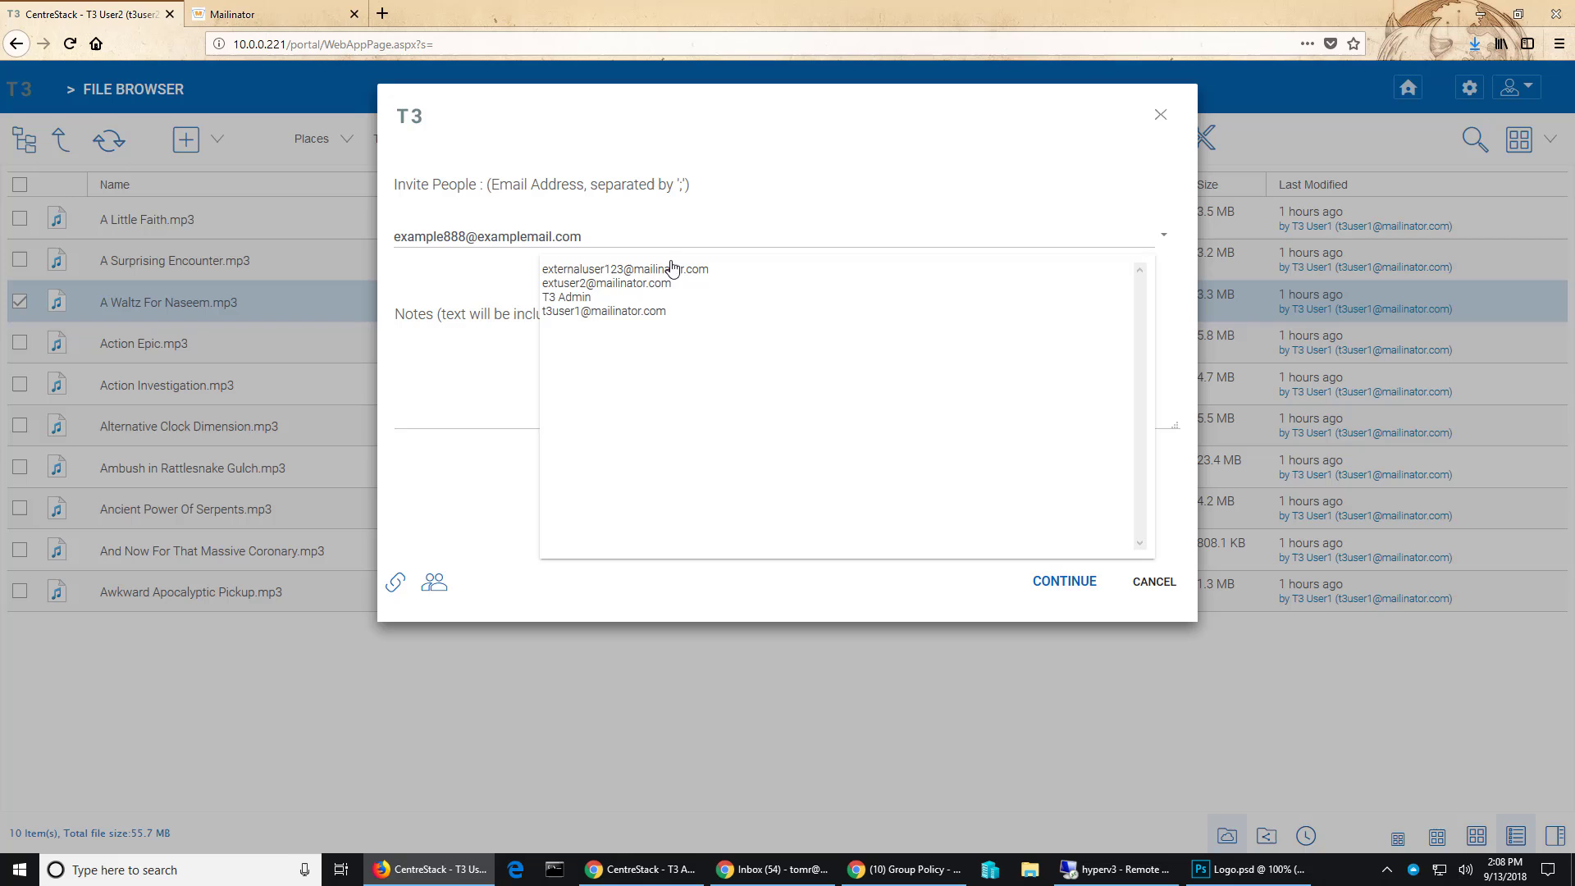
pyautogui.click(1094, 619)
pyautogui.click(1154, 582)
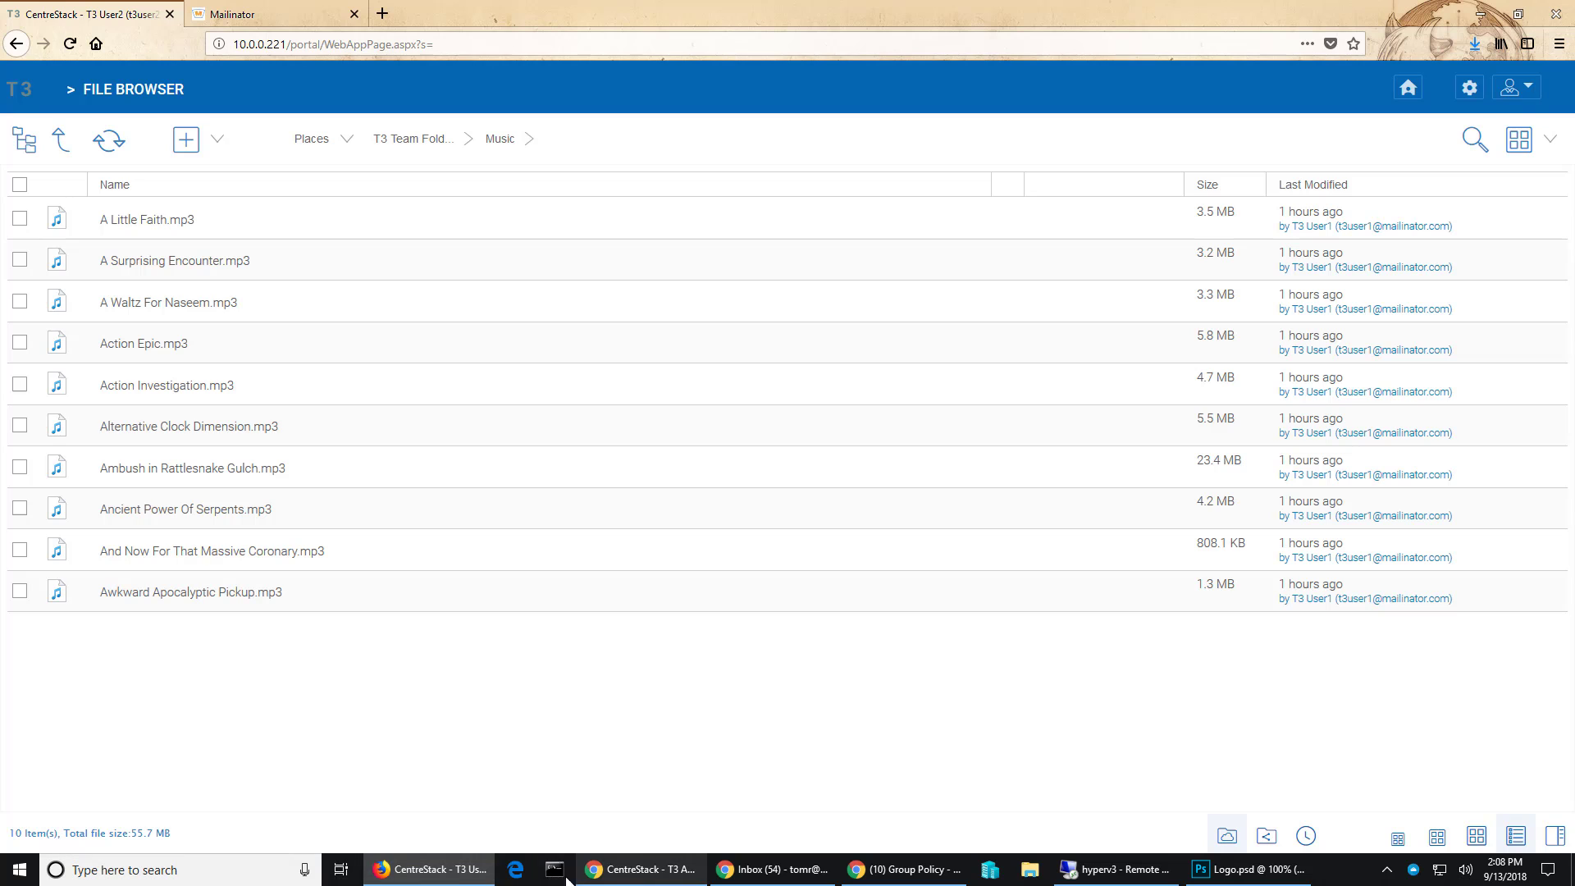
# - In the admin browser, view Beach Photos' share recipient suggestions, then cancel the share dialog
pyautogui.click(468, 870)
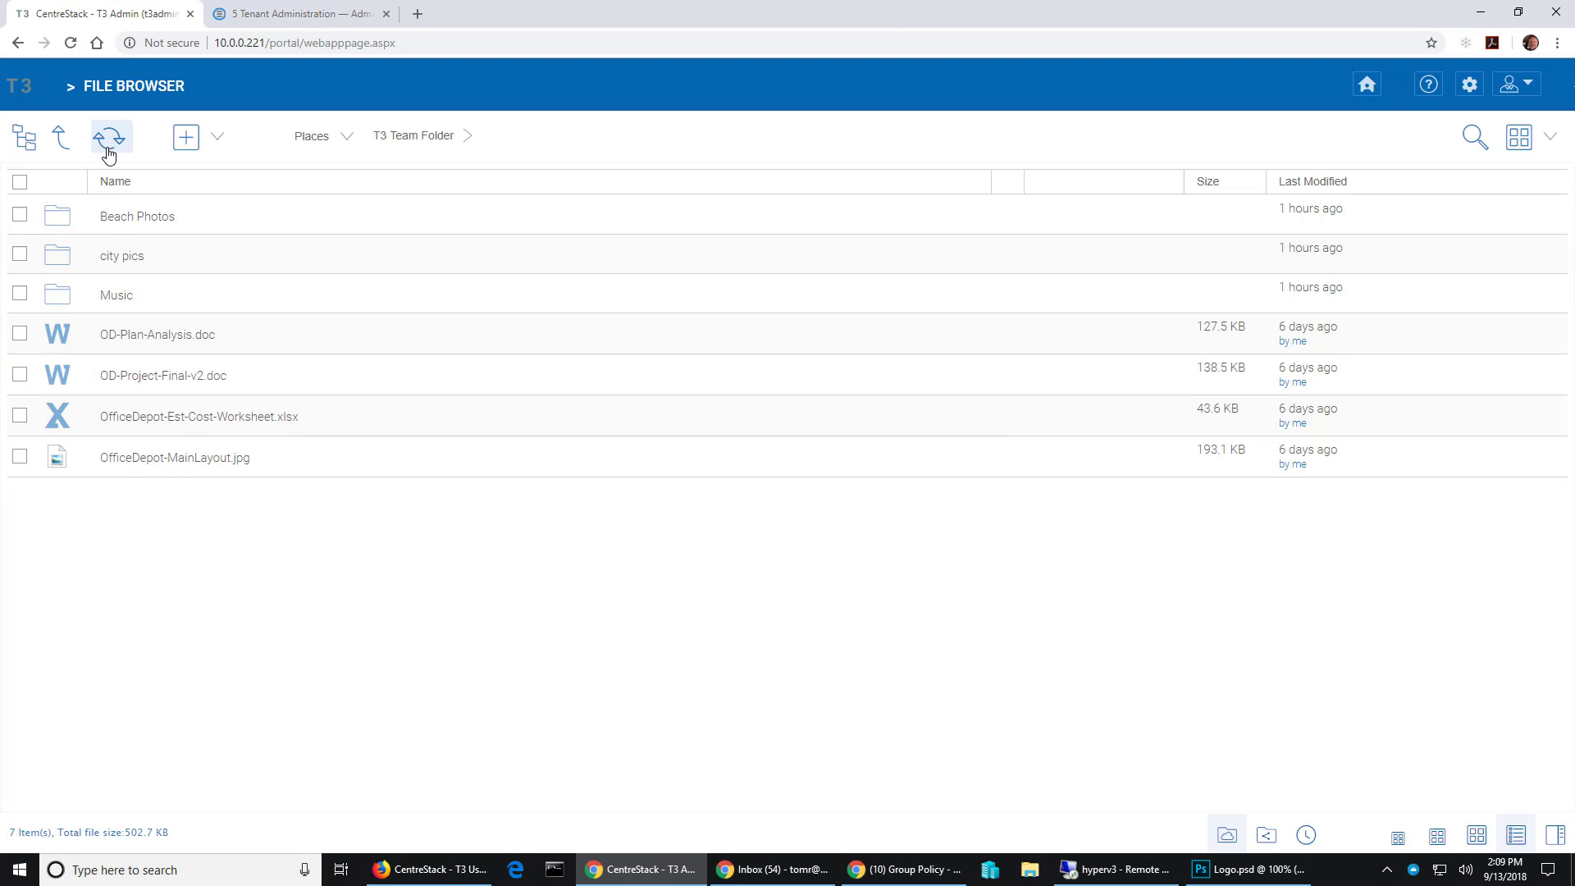
pyautogui.rightClick(137, 226)
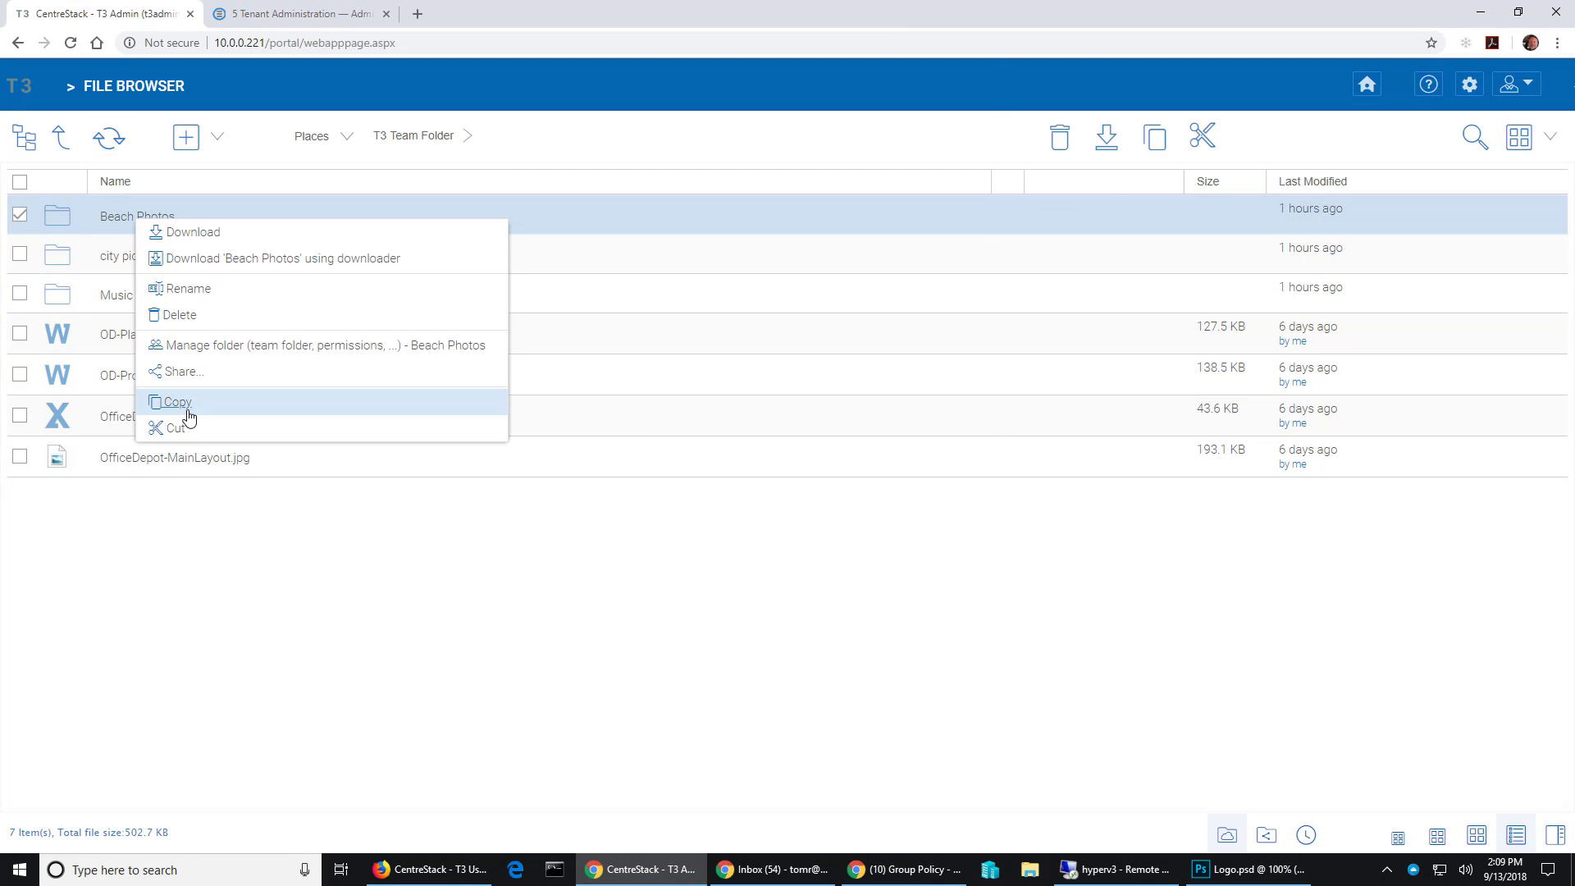
pyautogui.click(200, 376)
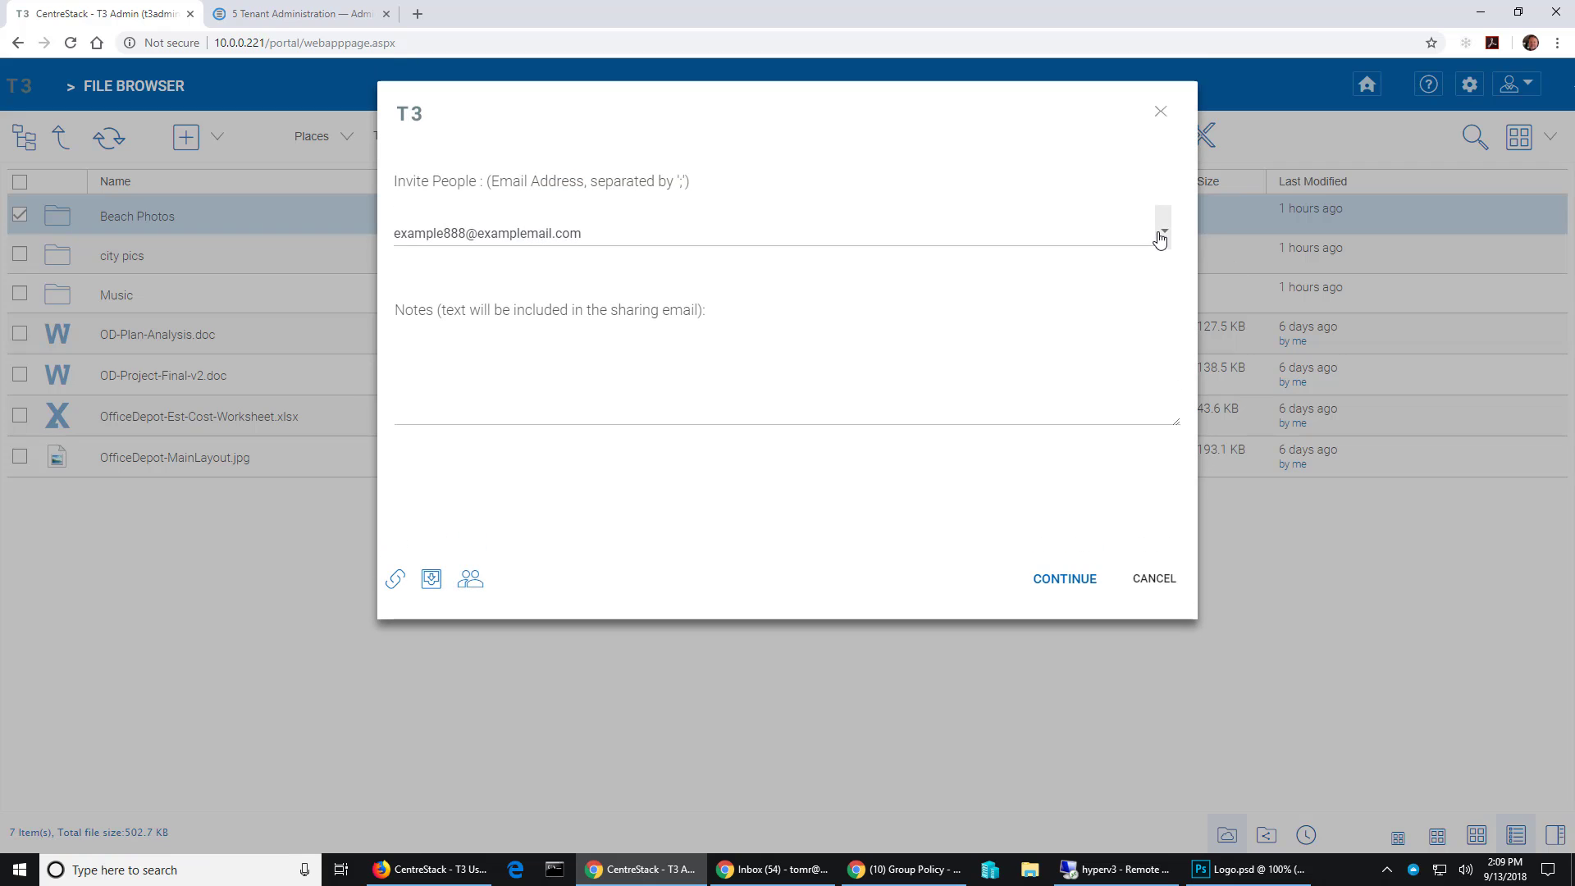
pyautogui.click(1164, 231)
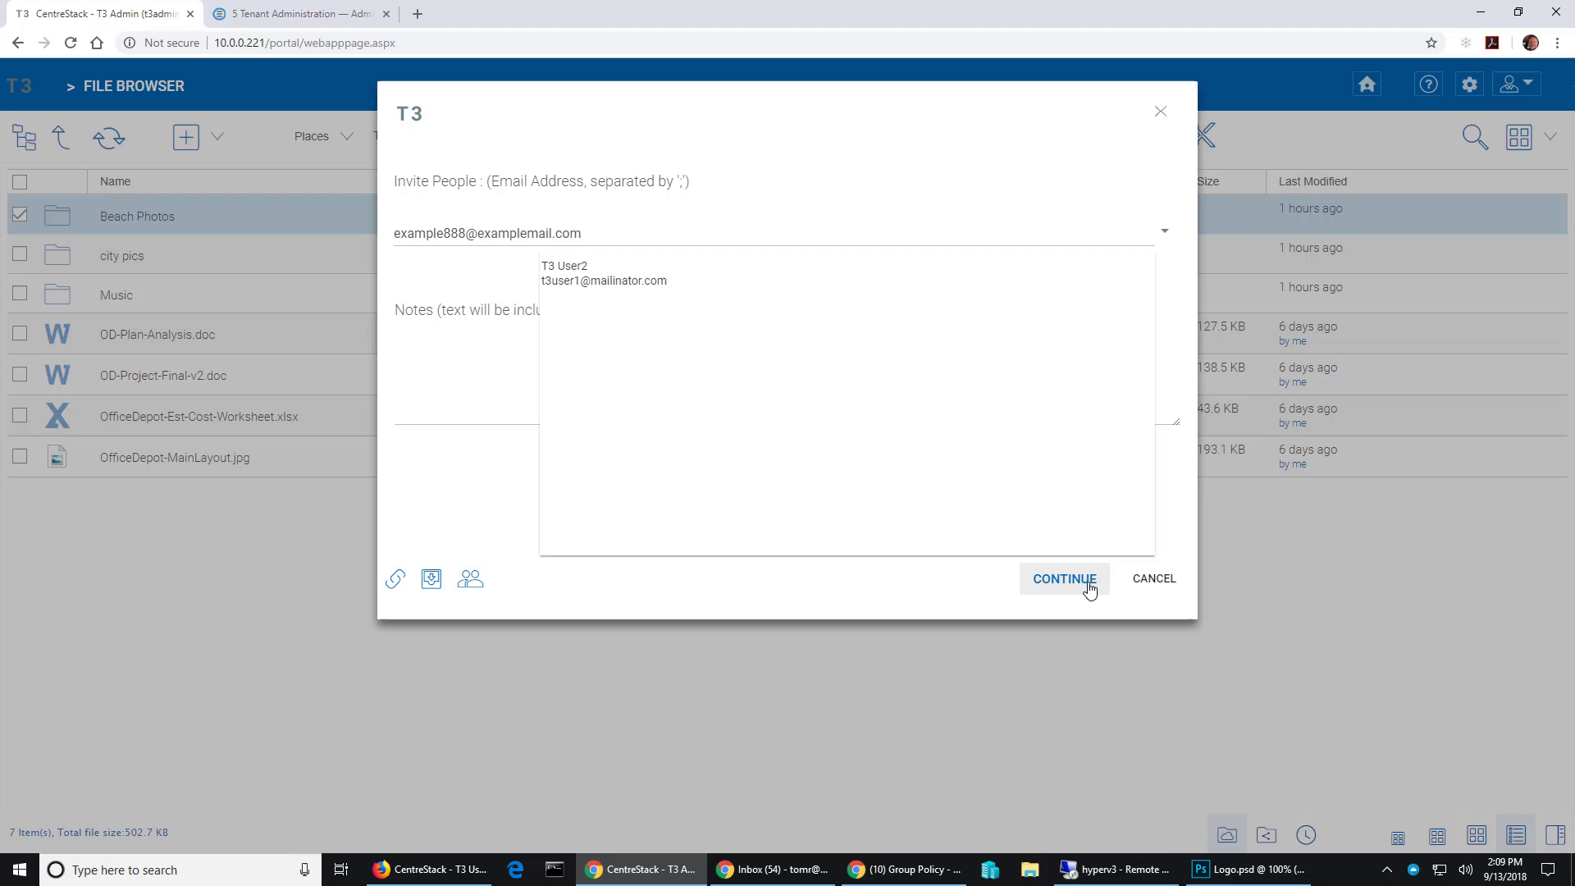
pyautogui.click(1142, 587)
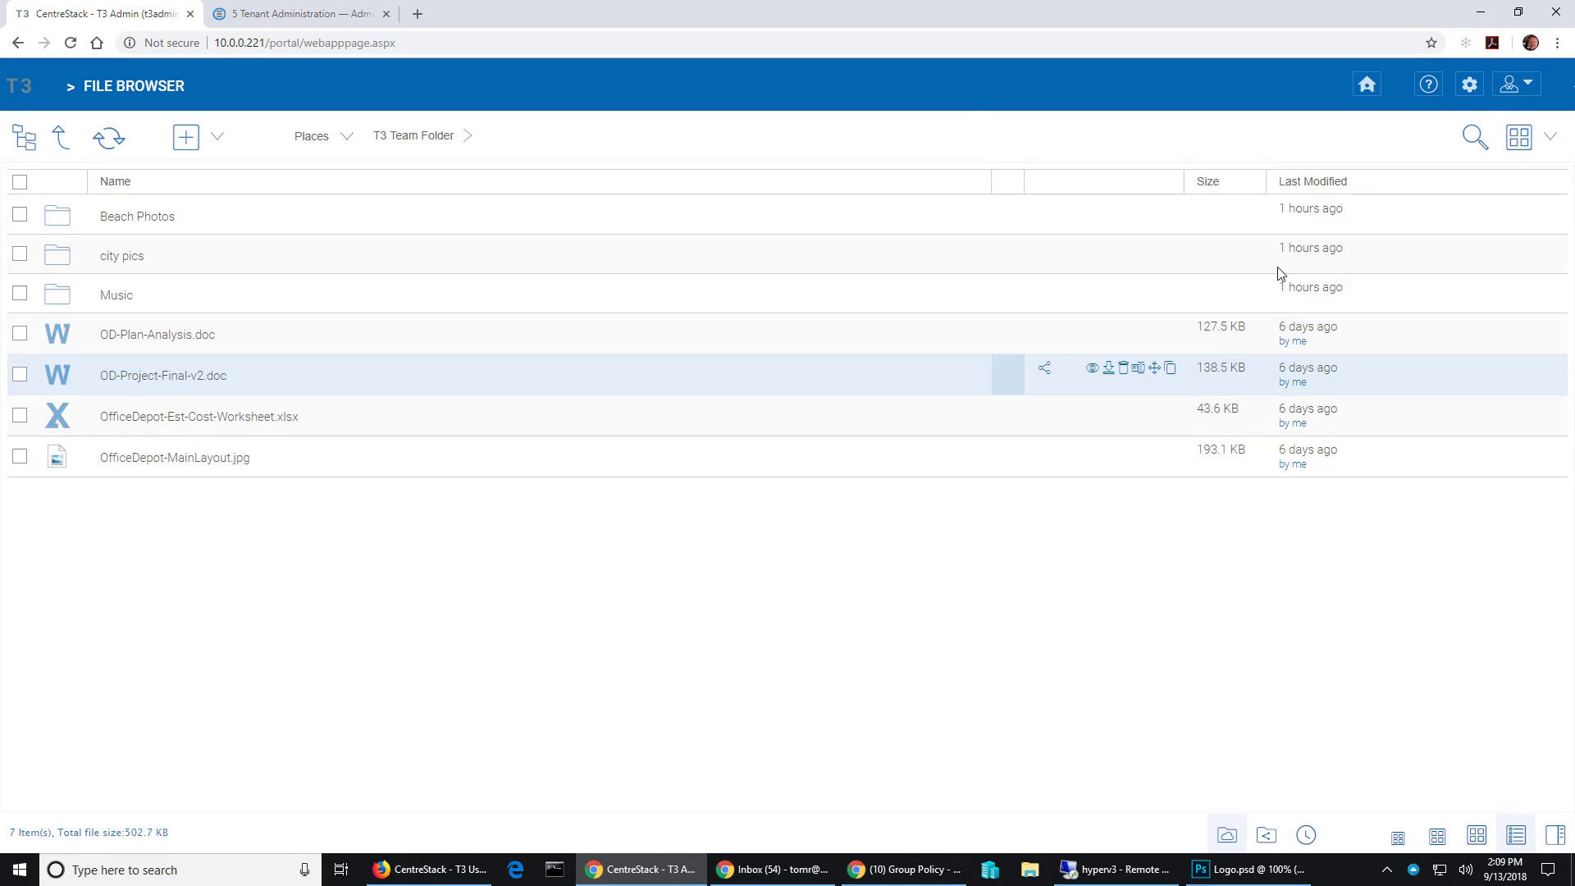
# - Enable 'Show guest user list in sharing dialog' in Tenant 3's Sharing group policy and save
pyautogui.click(1469, 88)
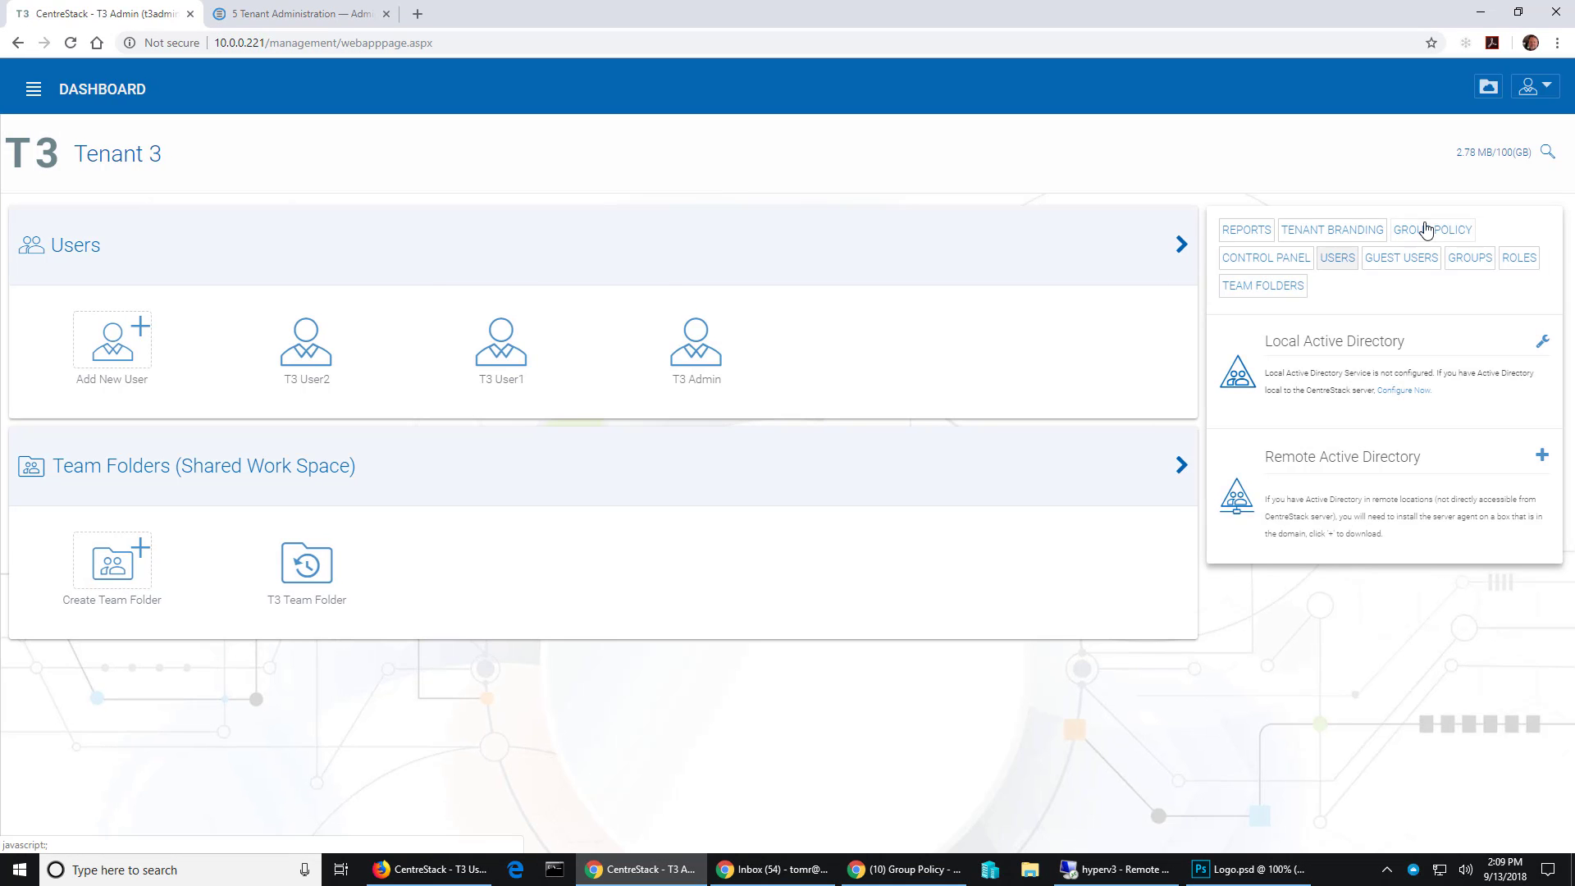
pyautogui.click(1427, 230)
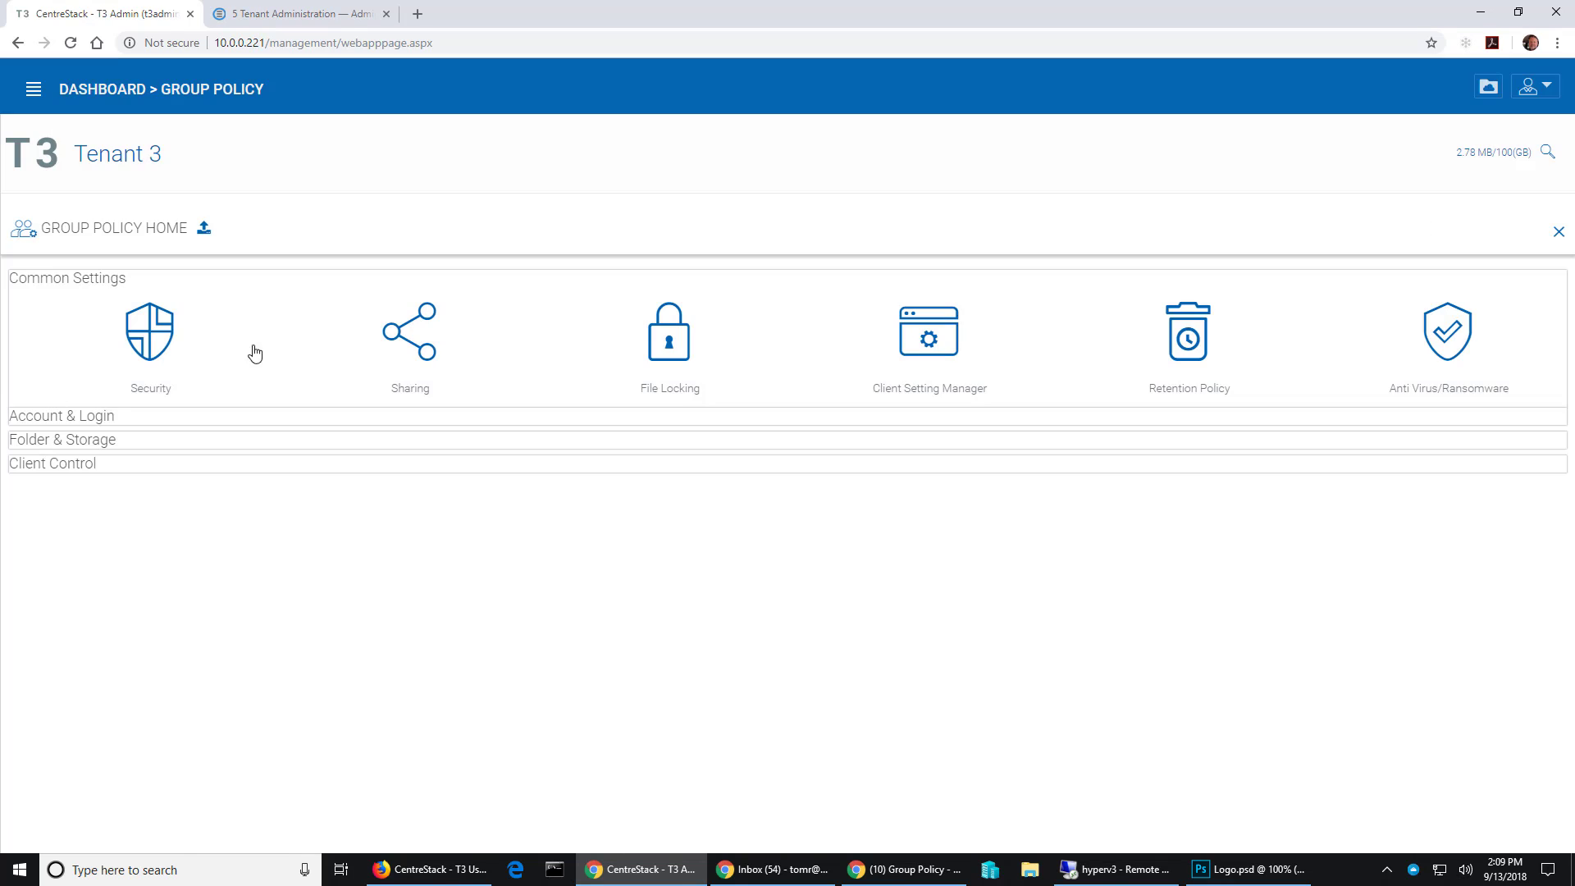
pyautogui.click(437, 338)
pyautogui.scroll(-3, 545, 630)
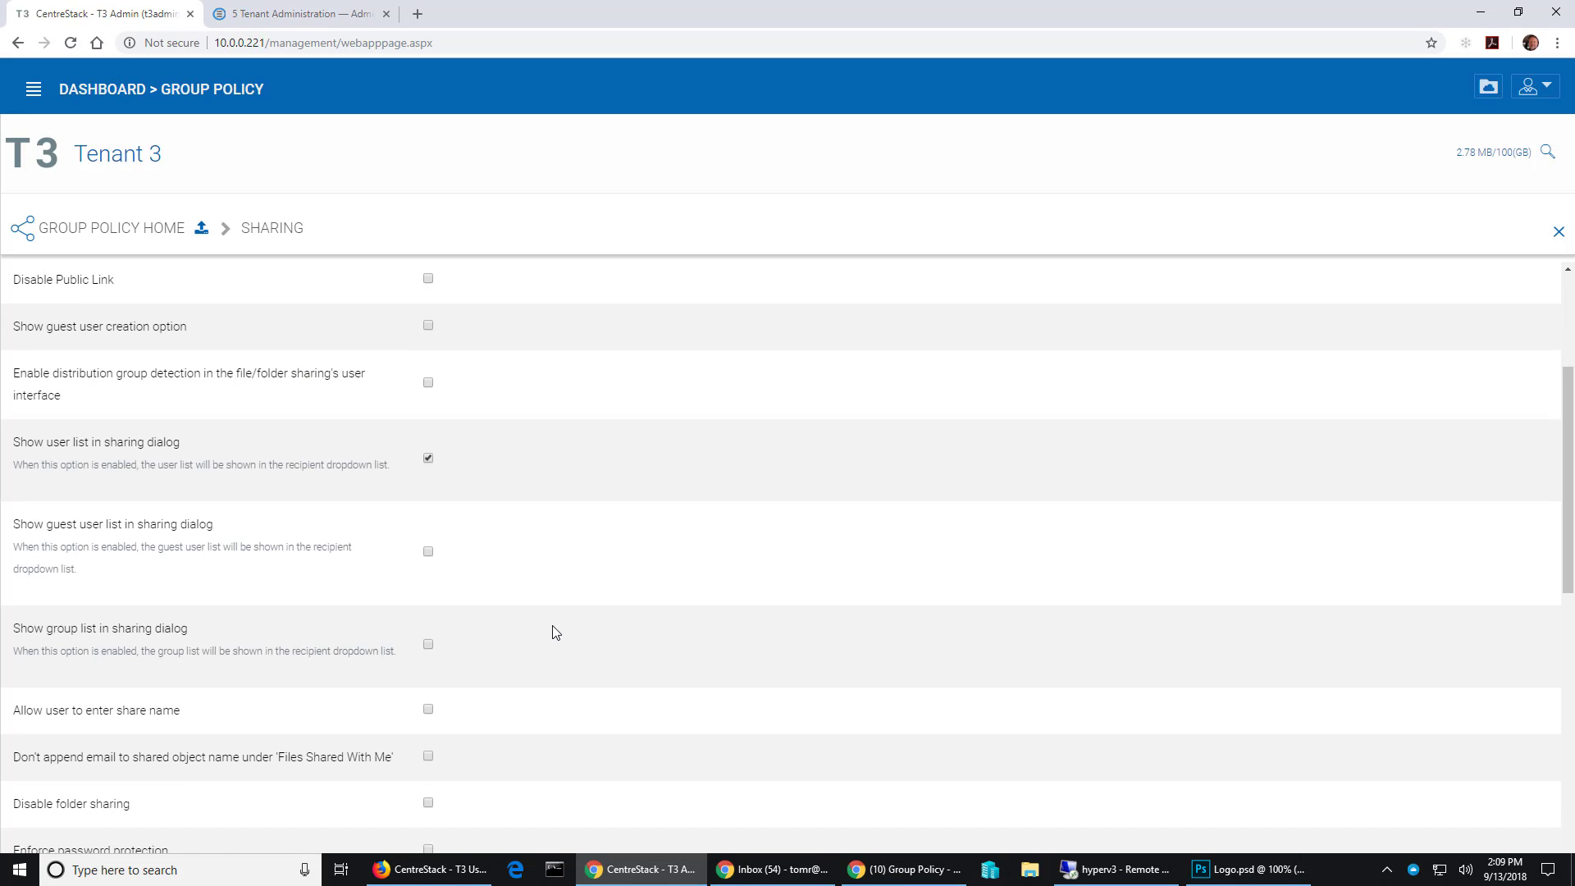
pyautogui.click(429, 552)
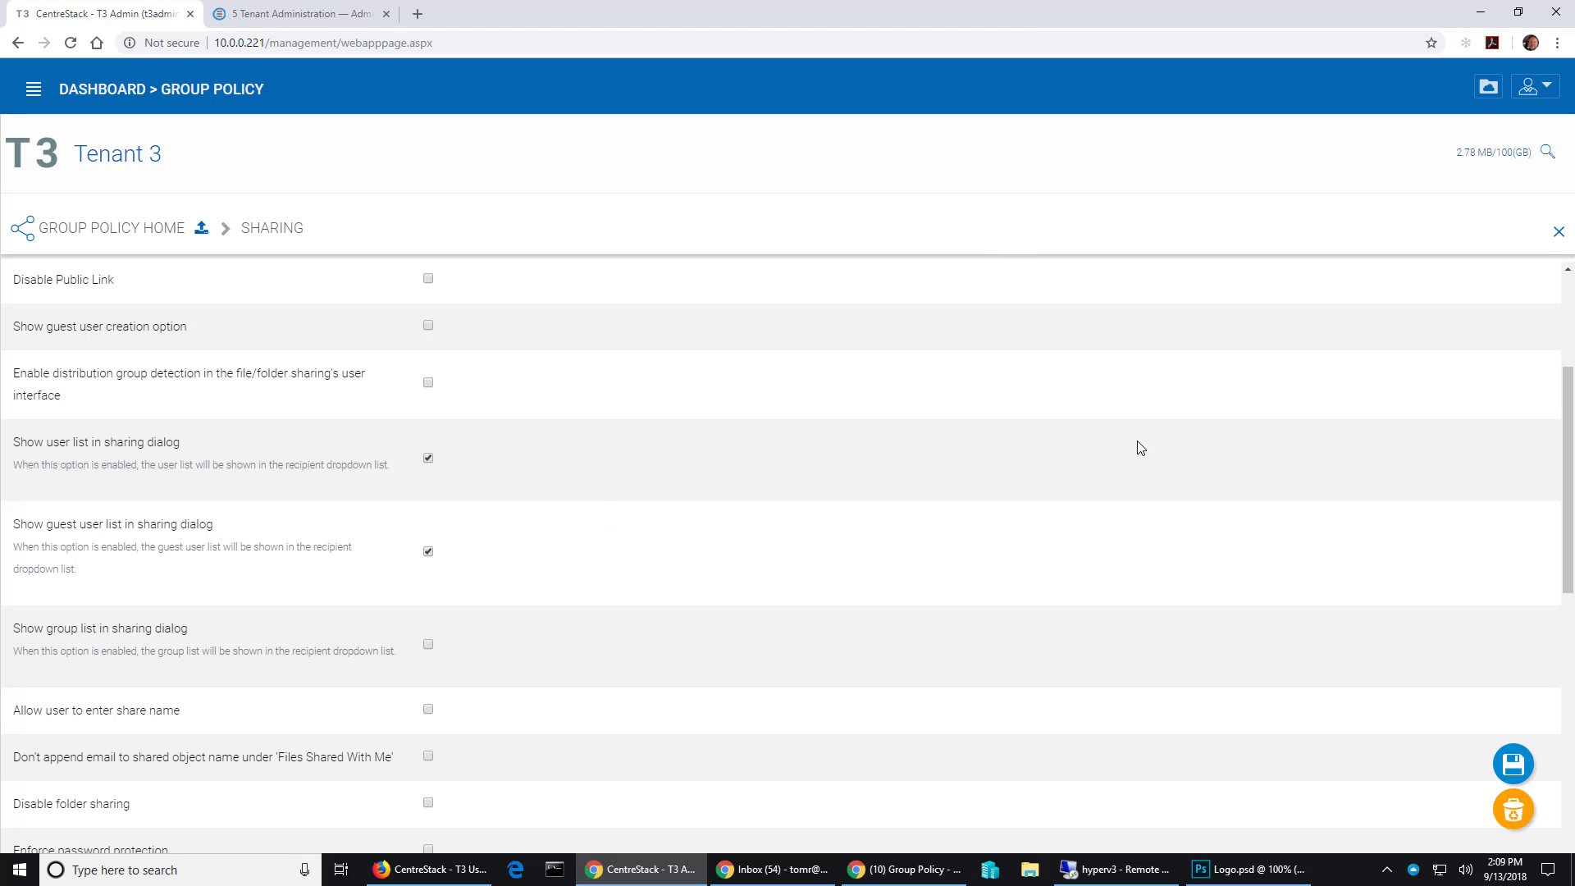
pyautogui.click(1513, 766)
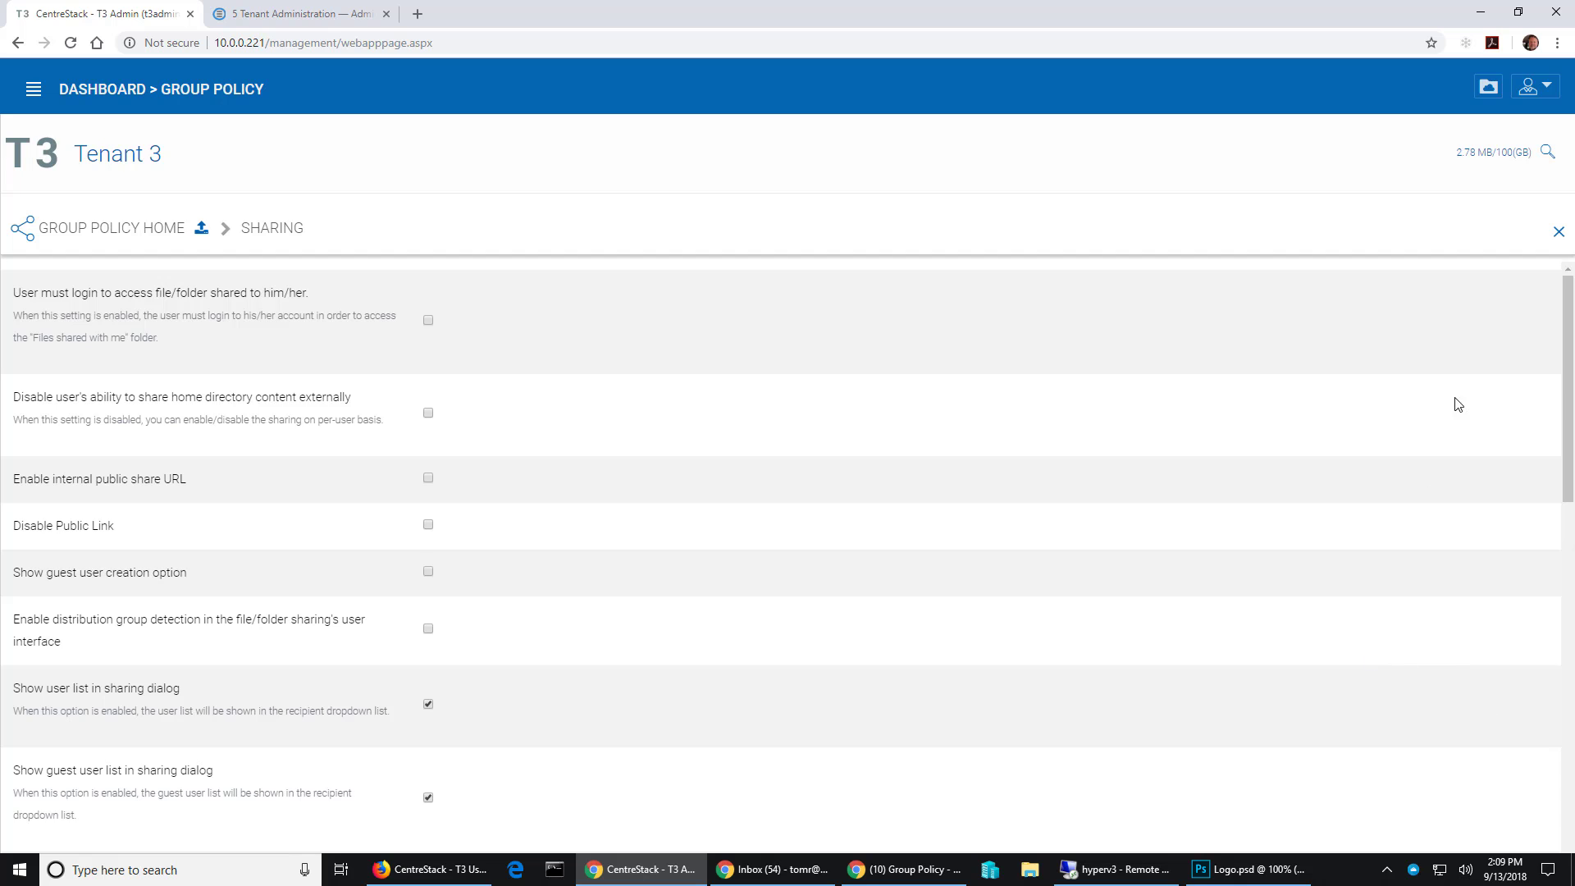
pyautogui.click(1488, 87)
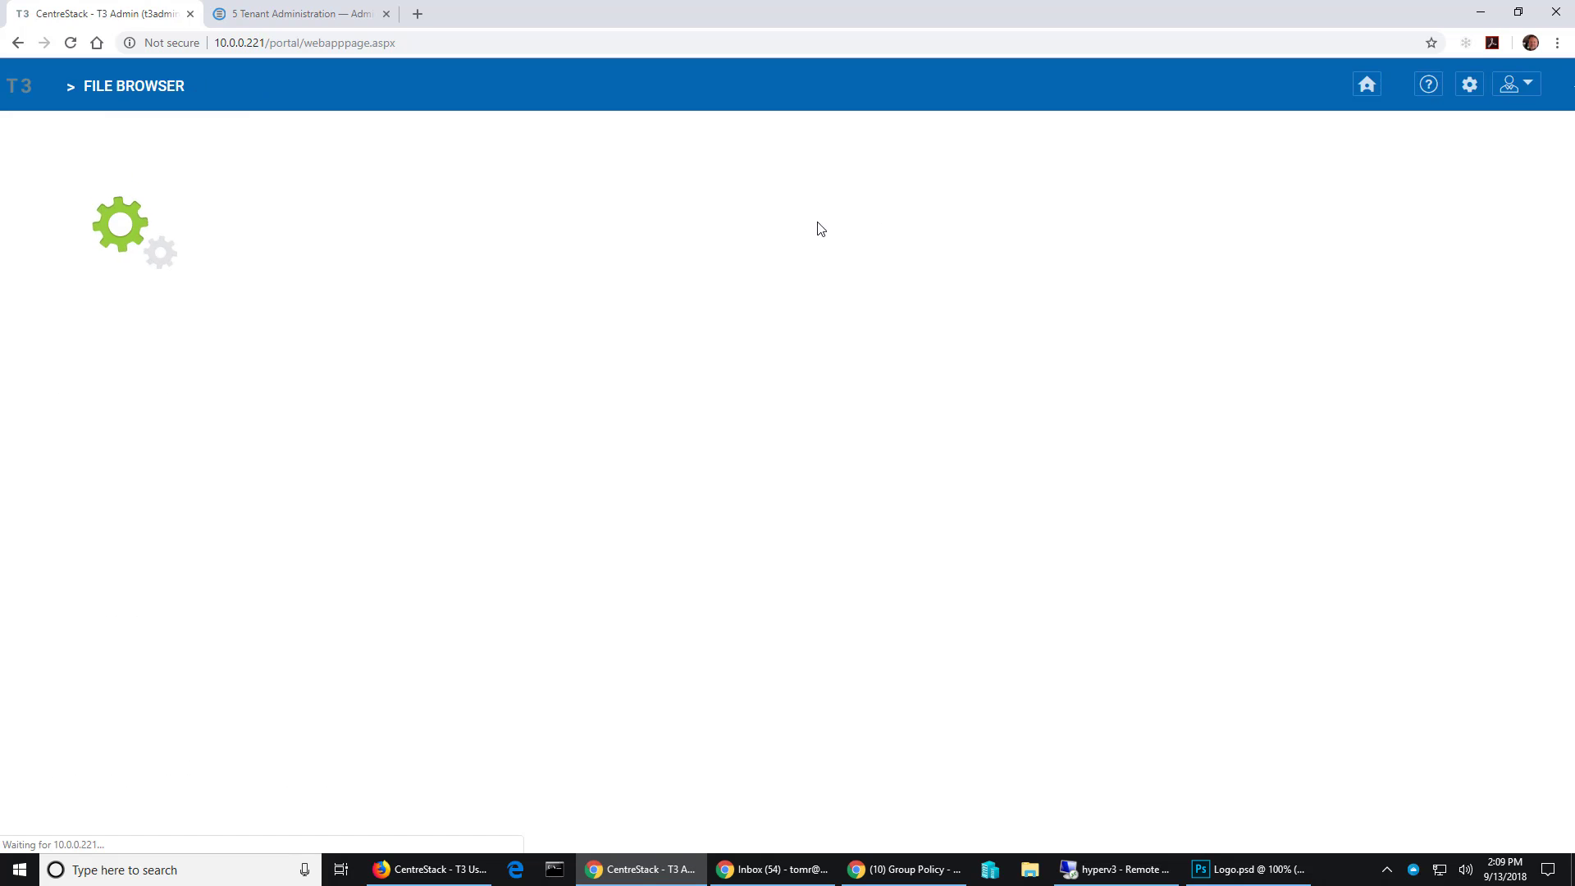
# - In T3 Team Folder > city pics, confirm pexels-photo-248867.jpeg's share suggestions now include guest users, then cancel
pyautogui.click(132, 310)
pyautogui.click(133, 256)
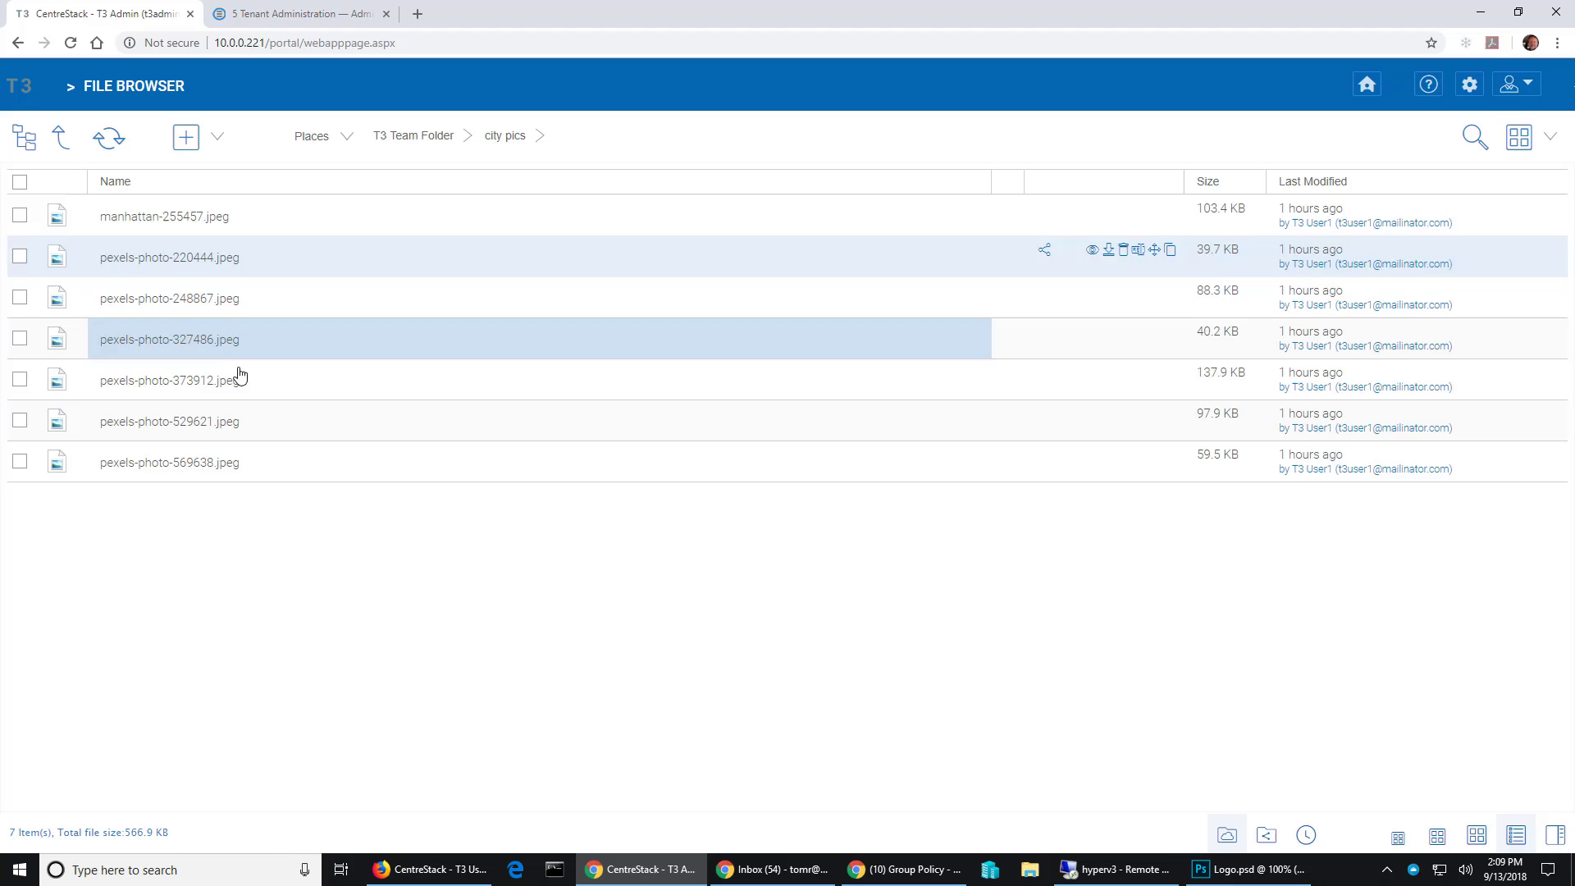
pyautogui.rightClick(176, 305)
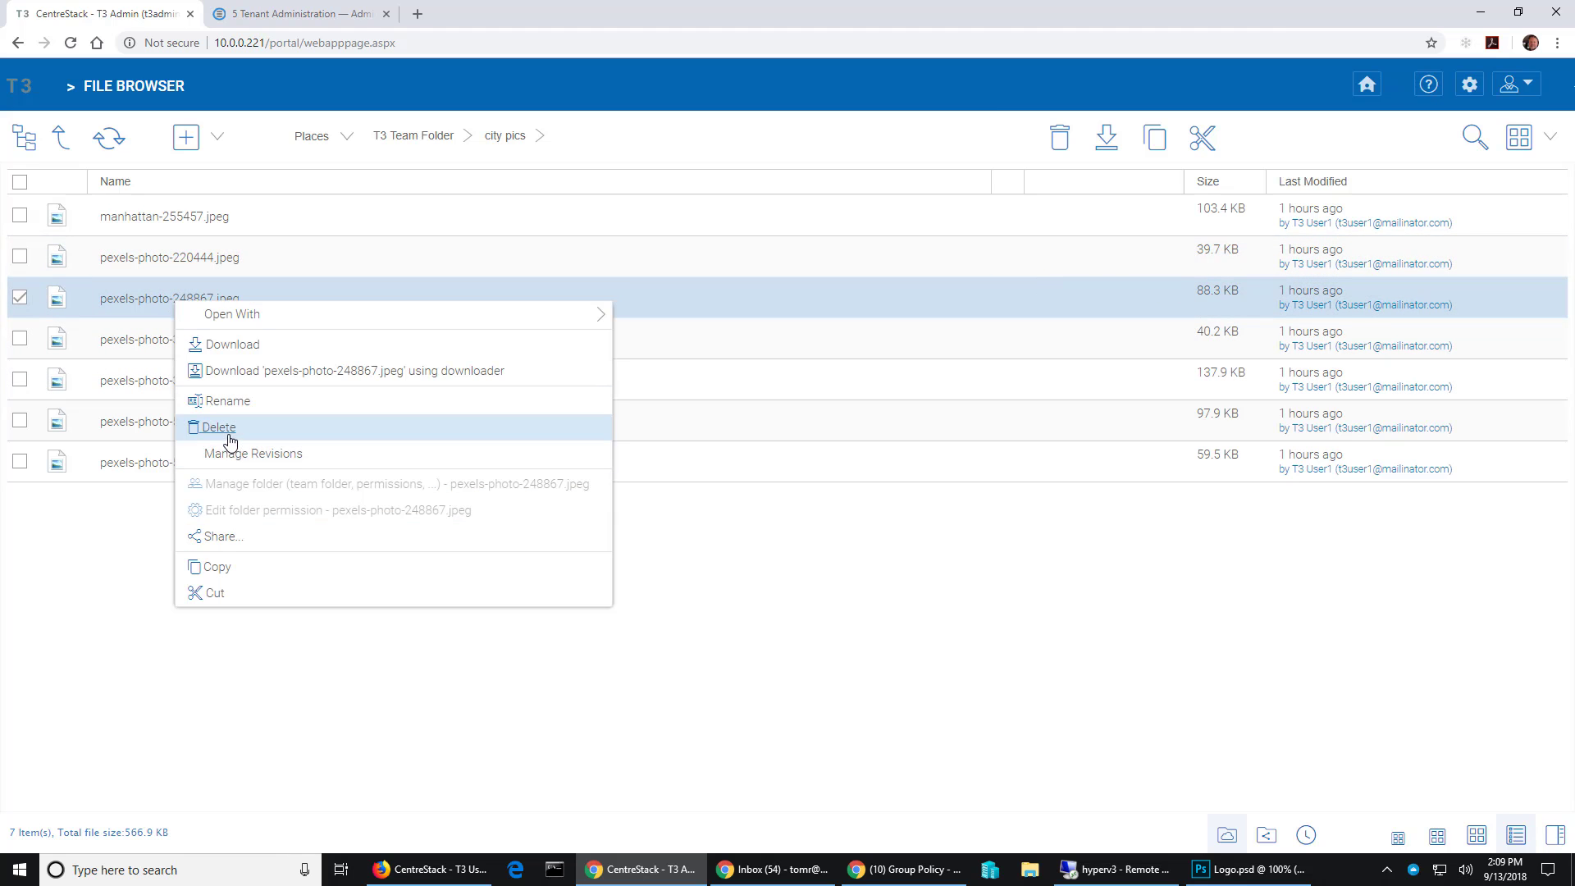
pyautogui.click(219, 537)
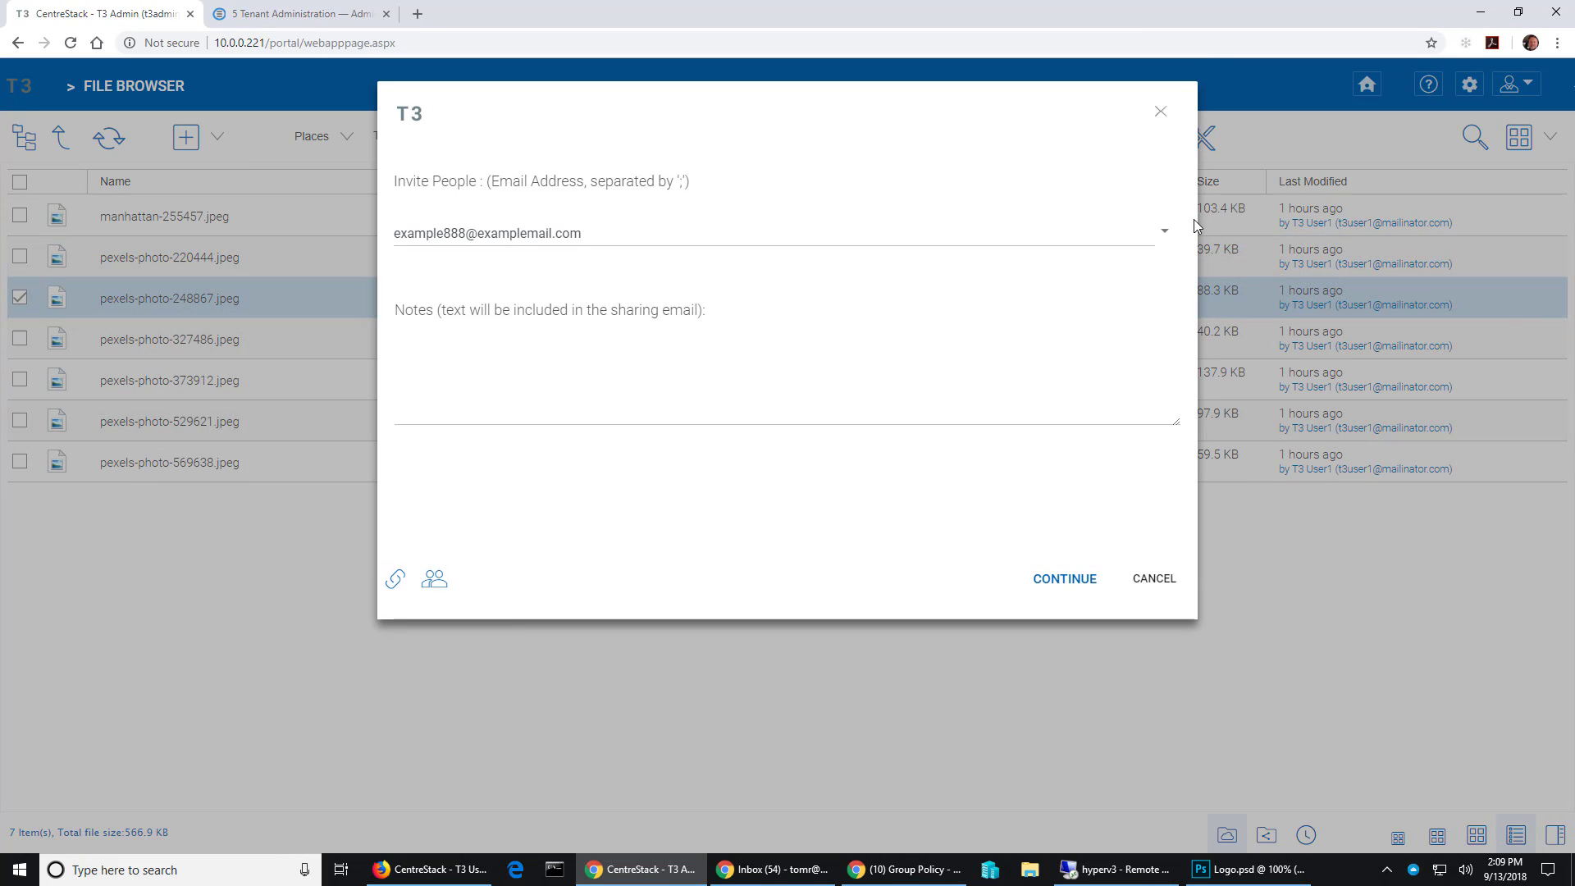
pyautogui.click(1165, 233)
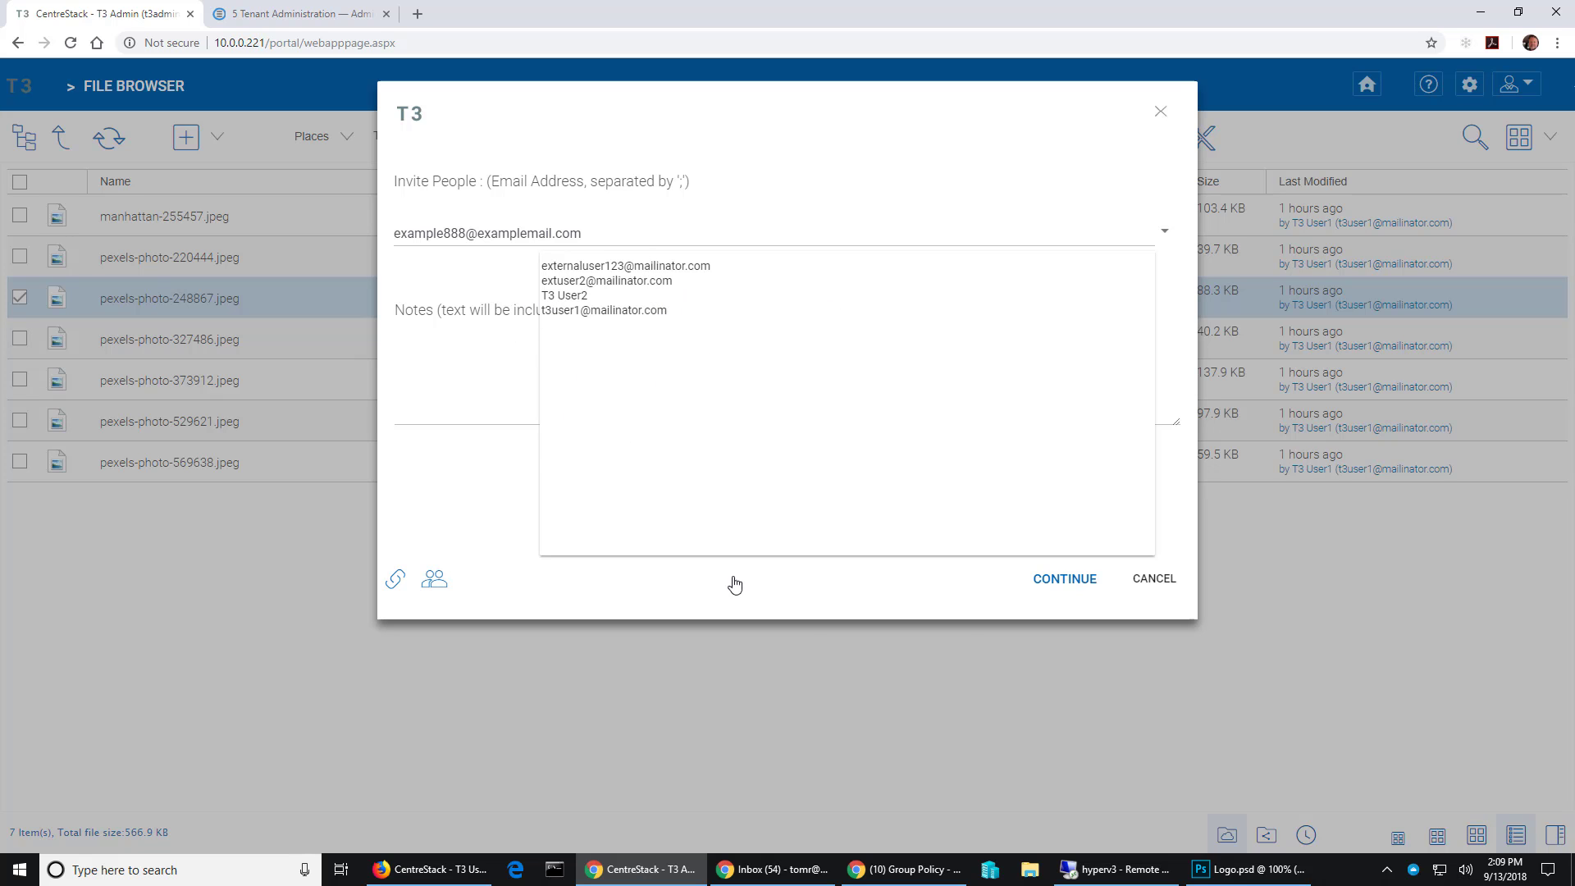
pyautogui.click(1156, 579)
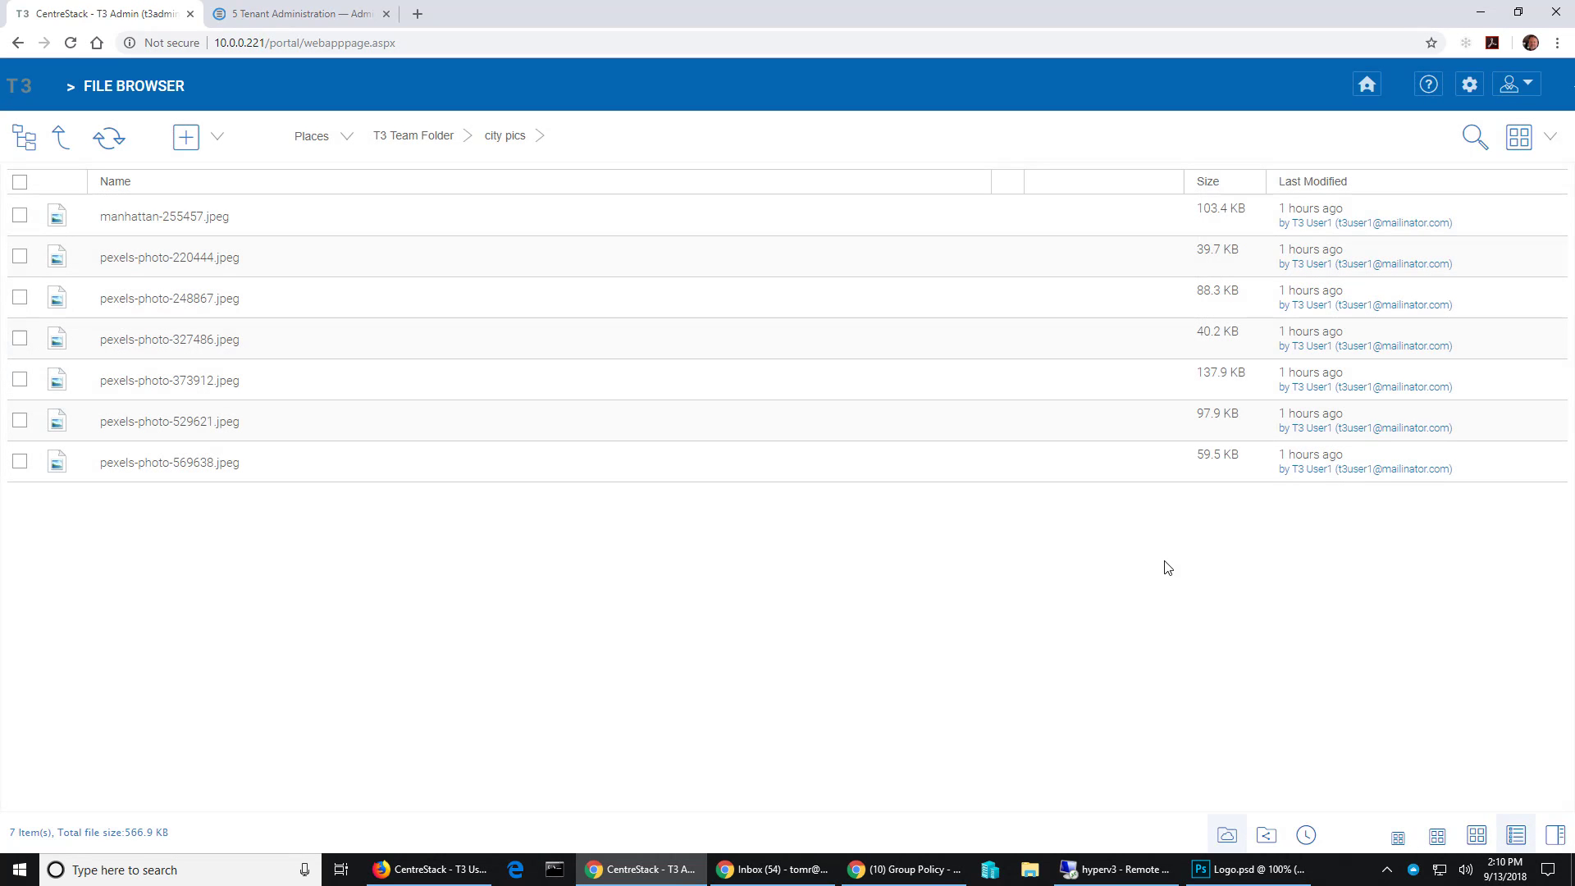